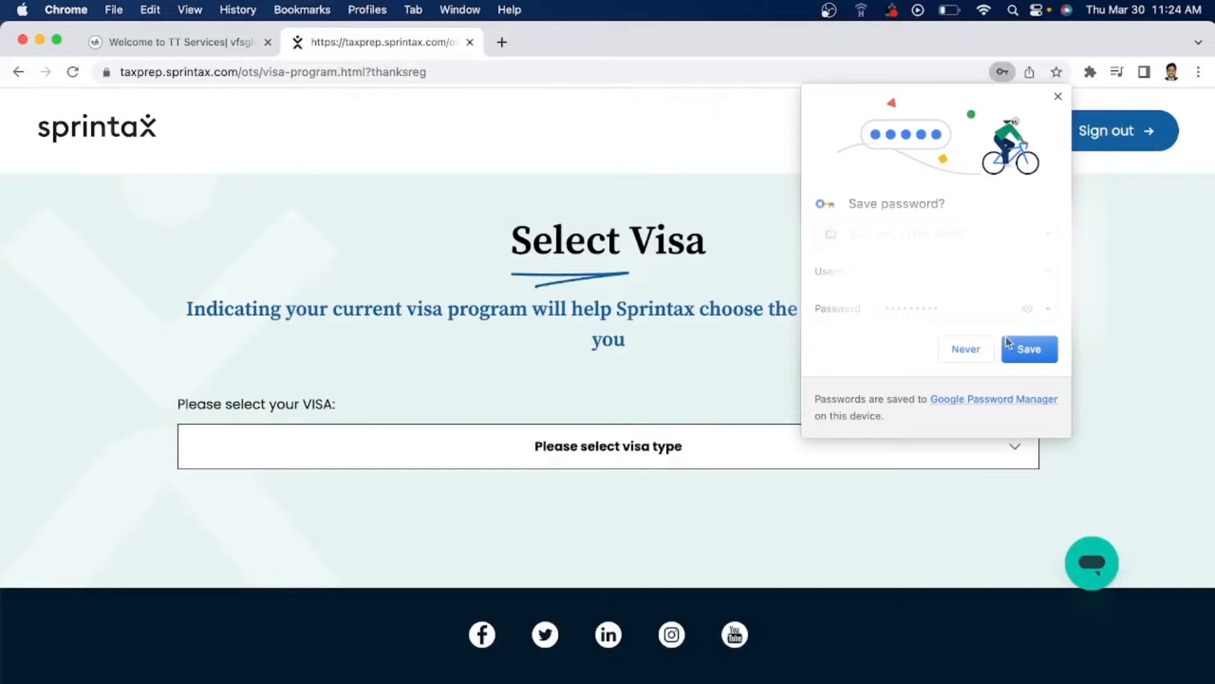
Decline saving the password and continue to tax preparation with F1 - Student as the visa type
click(960, 350)
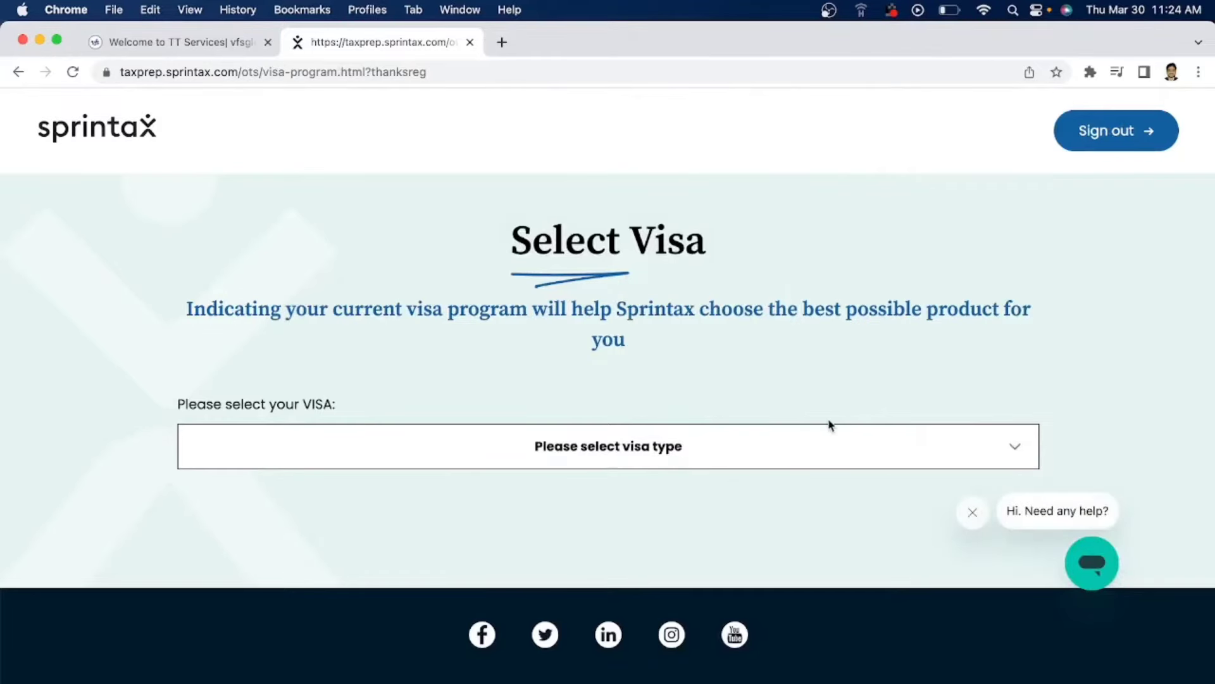
click(783, 457)
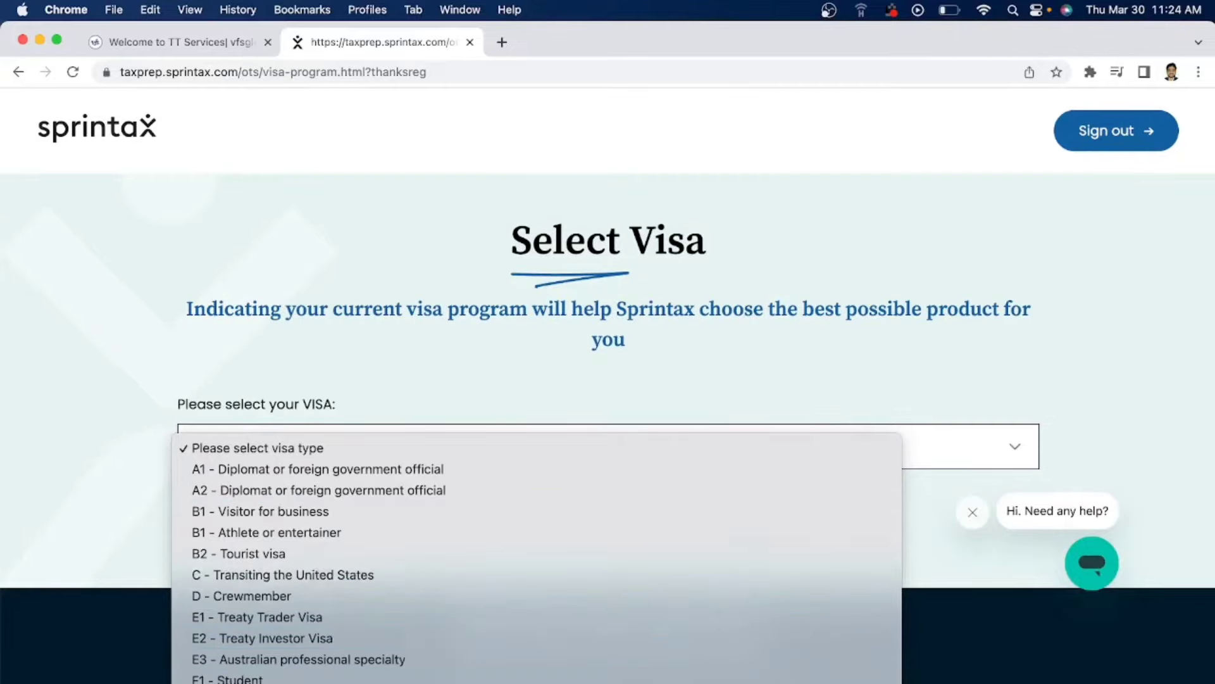
click(637, 568)
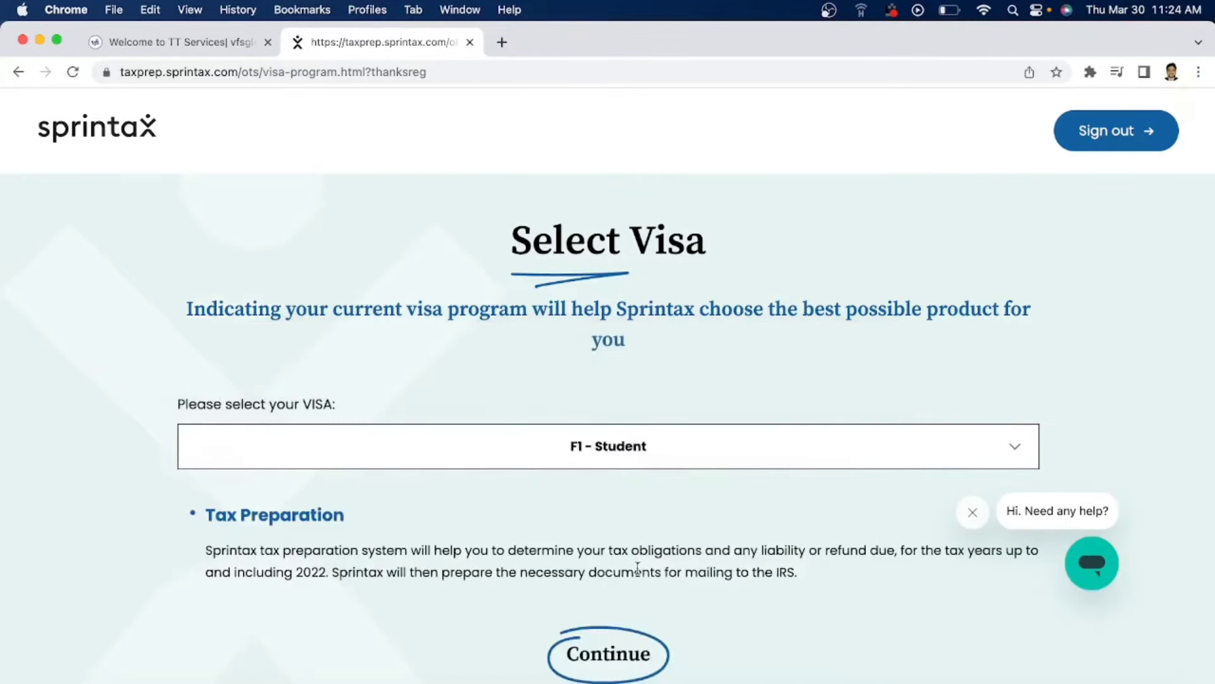
scroll(618, 502, down, 3)
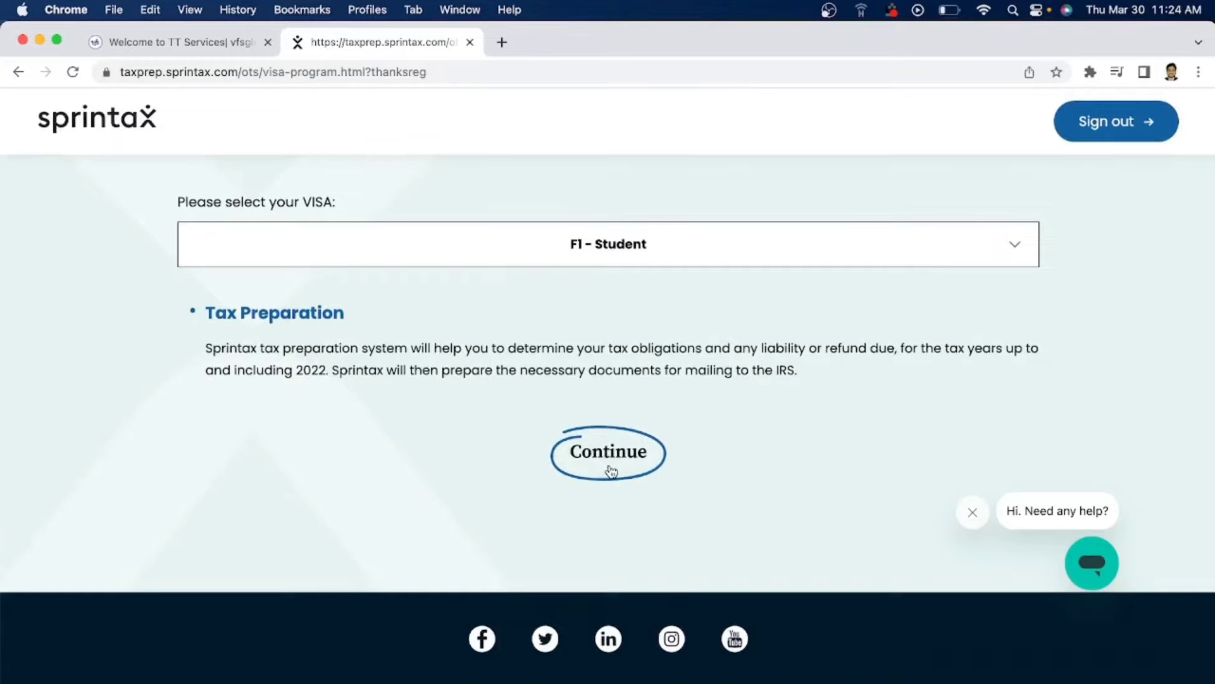
click(611, 471)
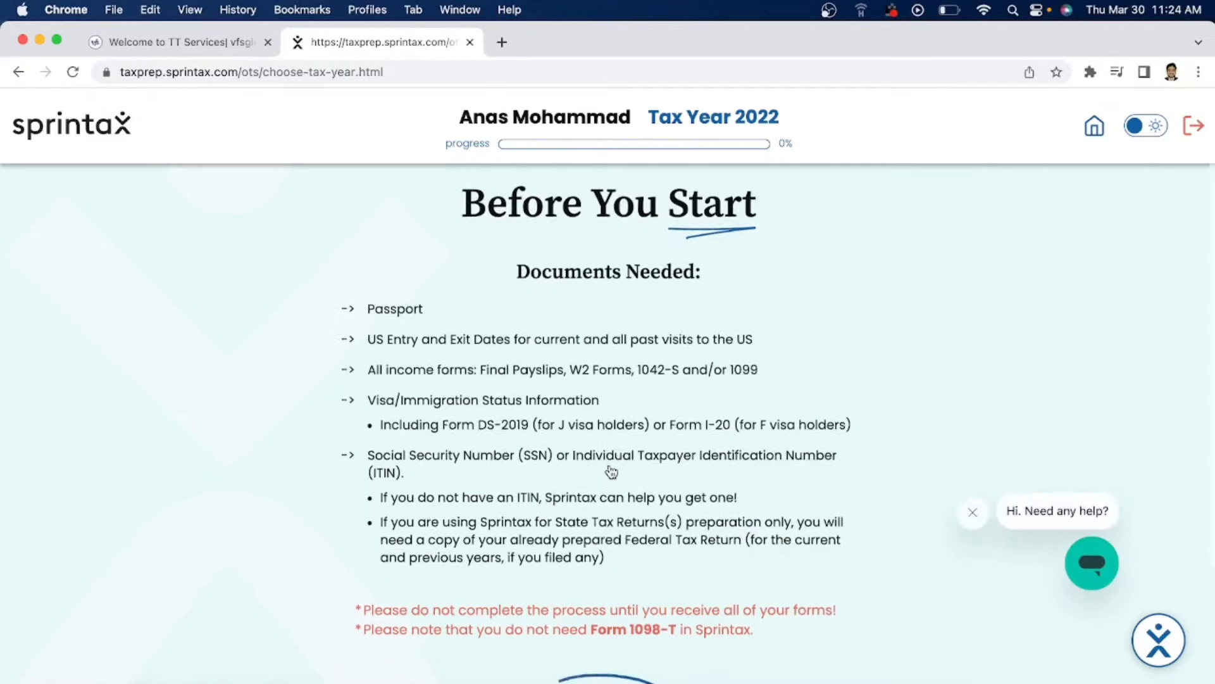
Review the list of documents needed and the notes about waiting for all forms and Form 1098-T
scroll(611, 470, down, 2)
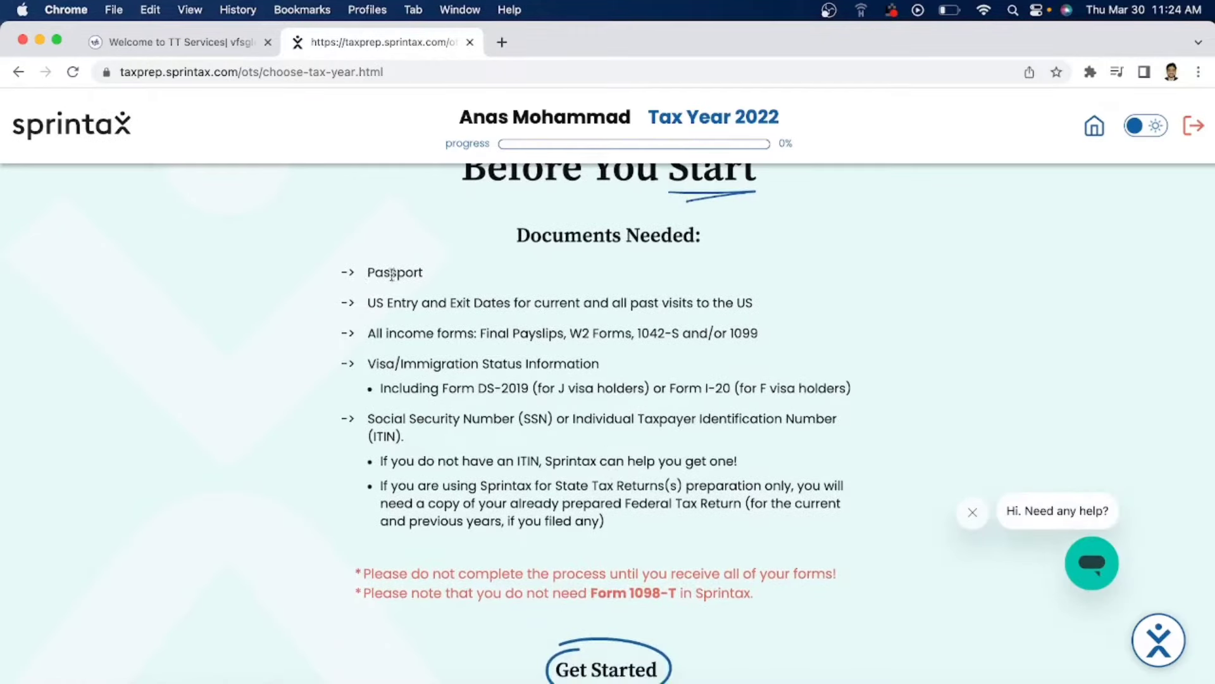
drag(363, 272, 623, 534)
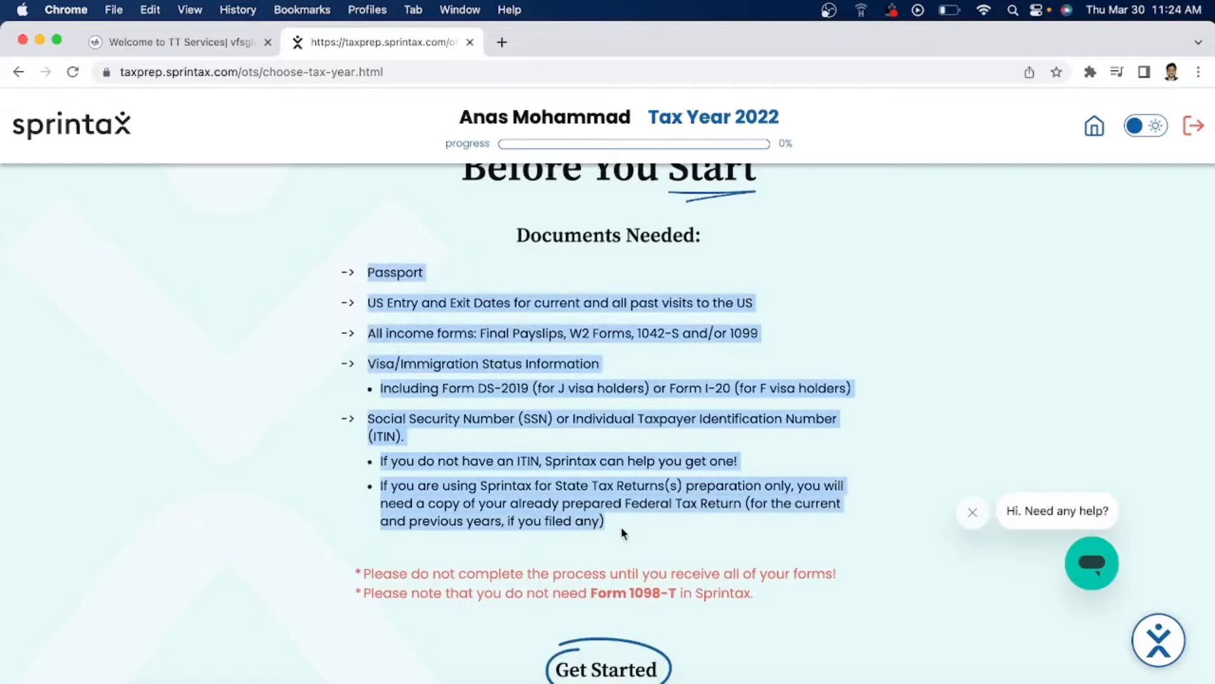
triple_click(438, 306)
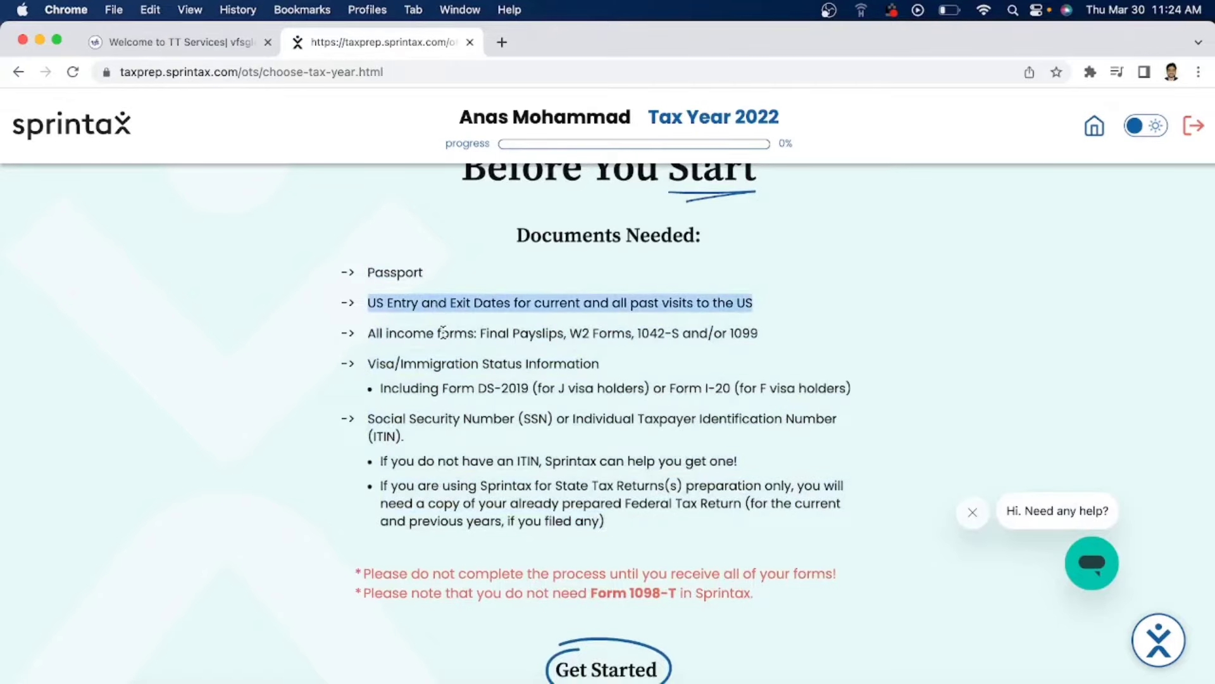
triple_click(444, 333)
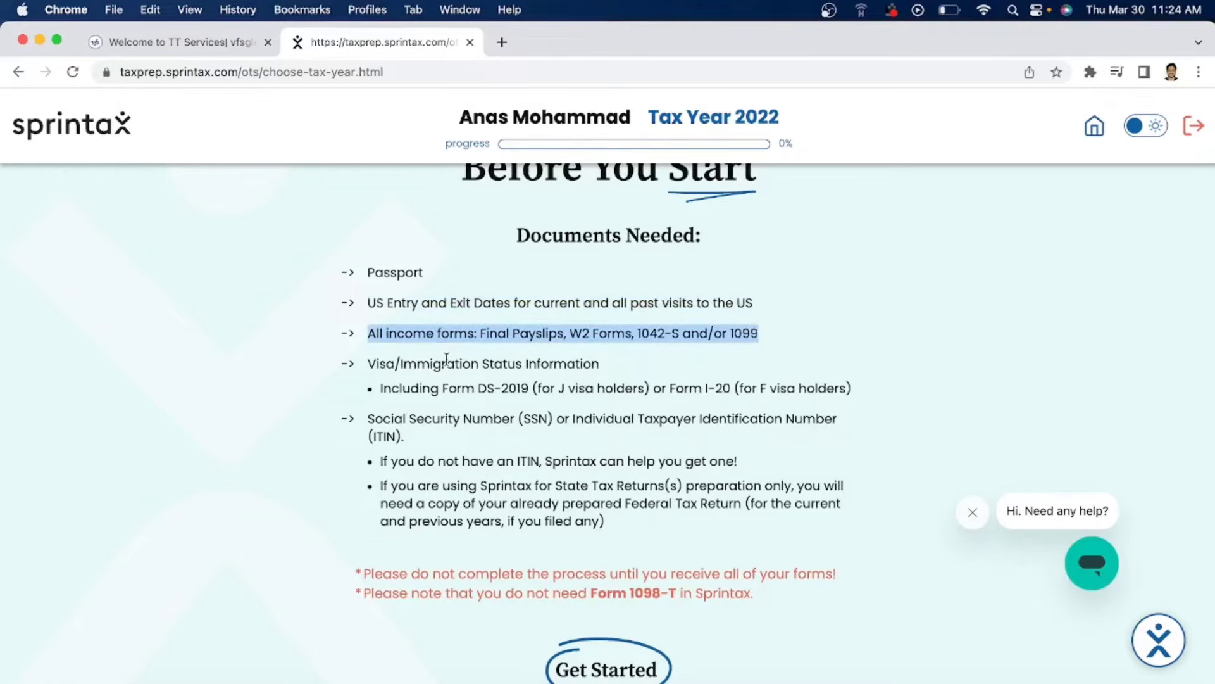
click(446, 359)
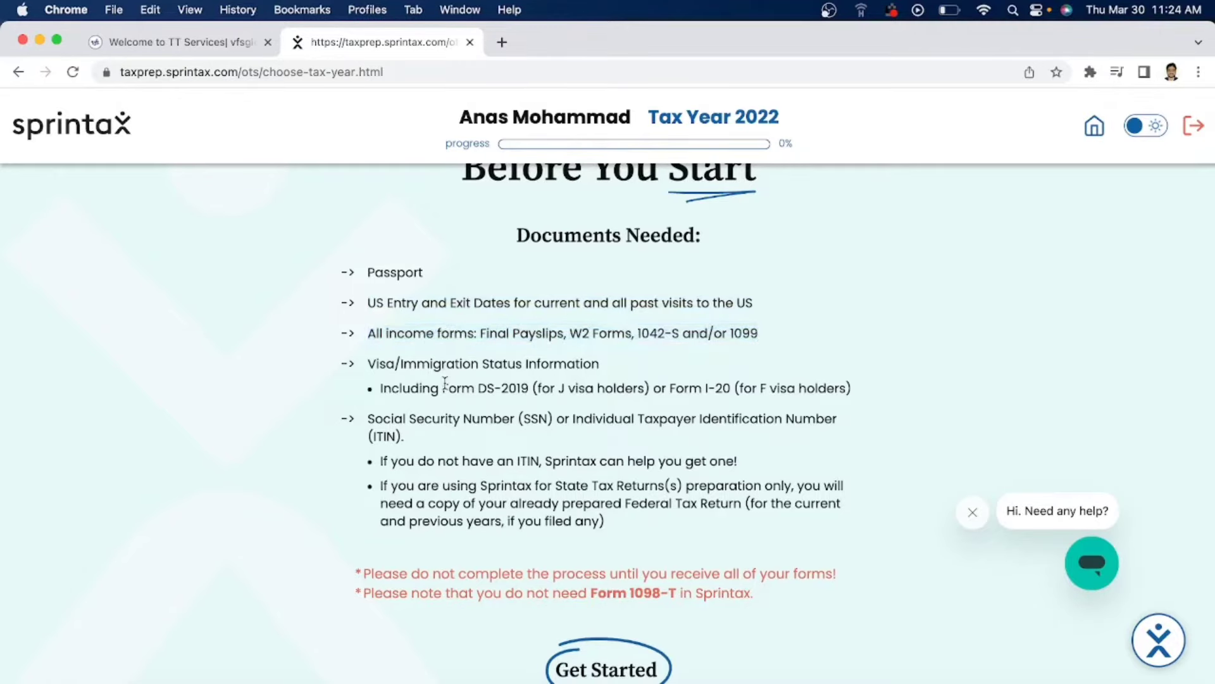
scroll(445, 385, down, 1)
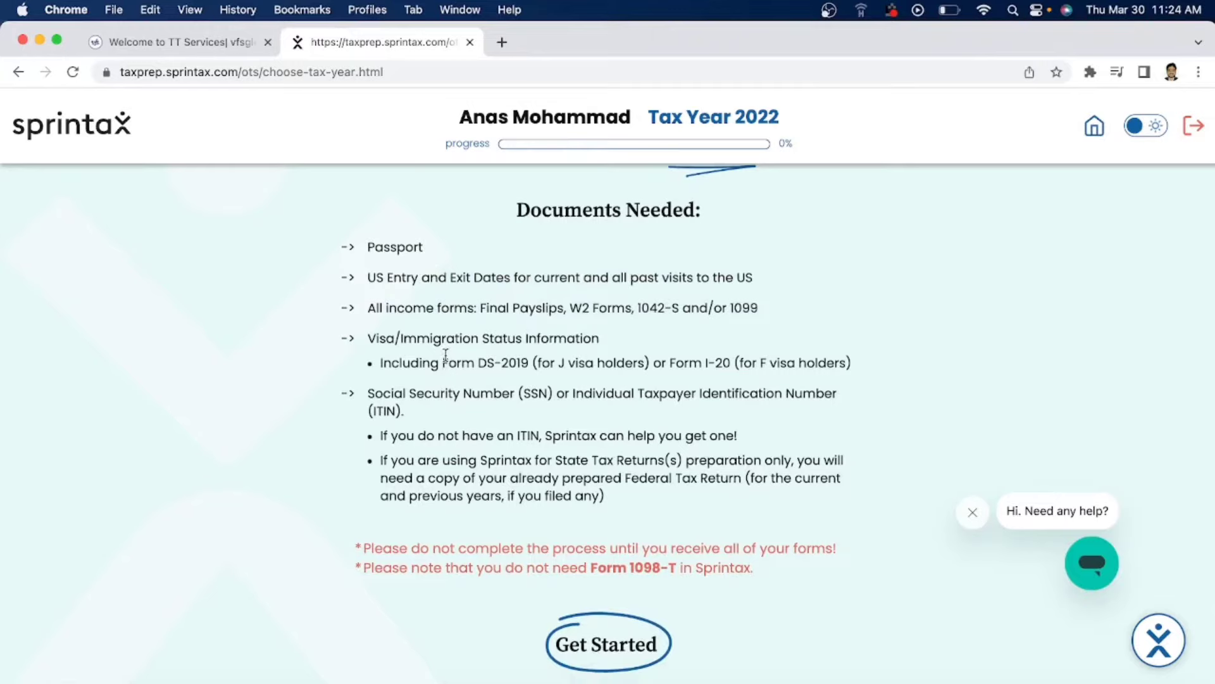
scroll(447, 359, down, 1)
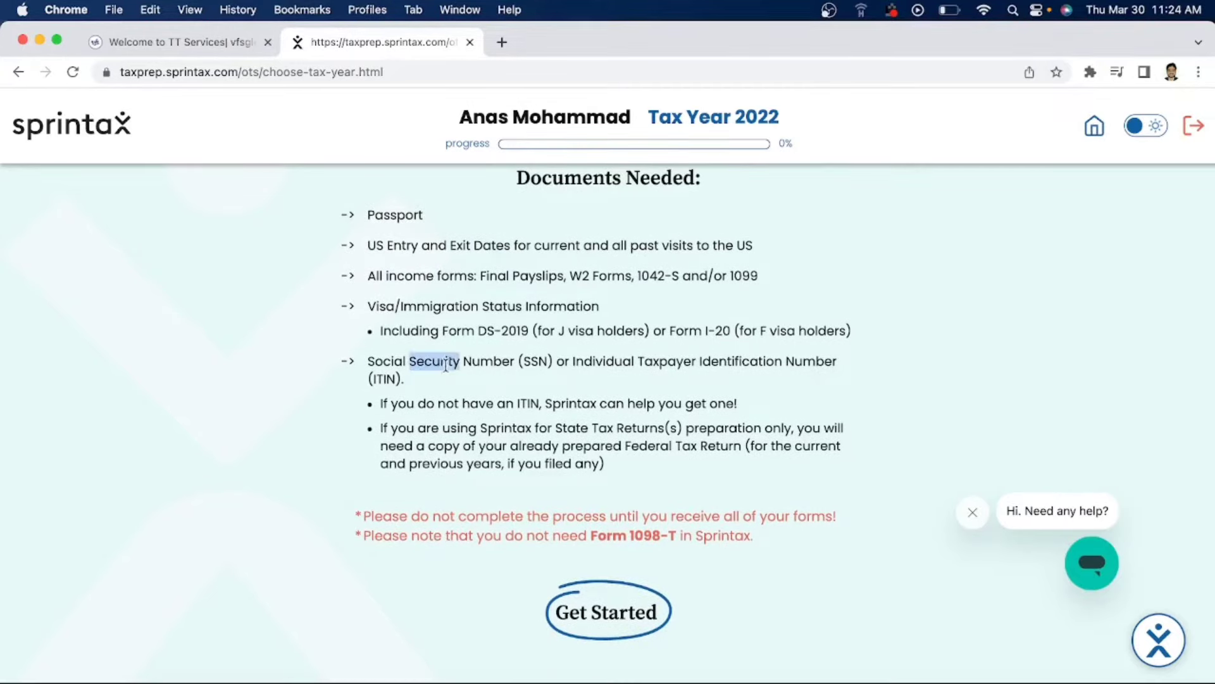
triple_click(446, 359)
scroll(446, 365, down, 2)
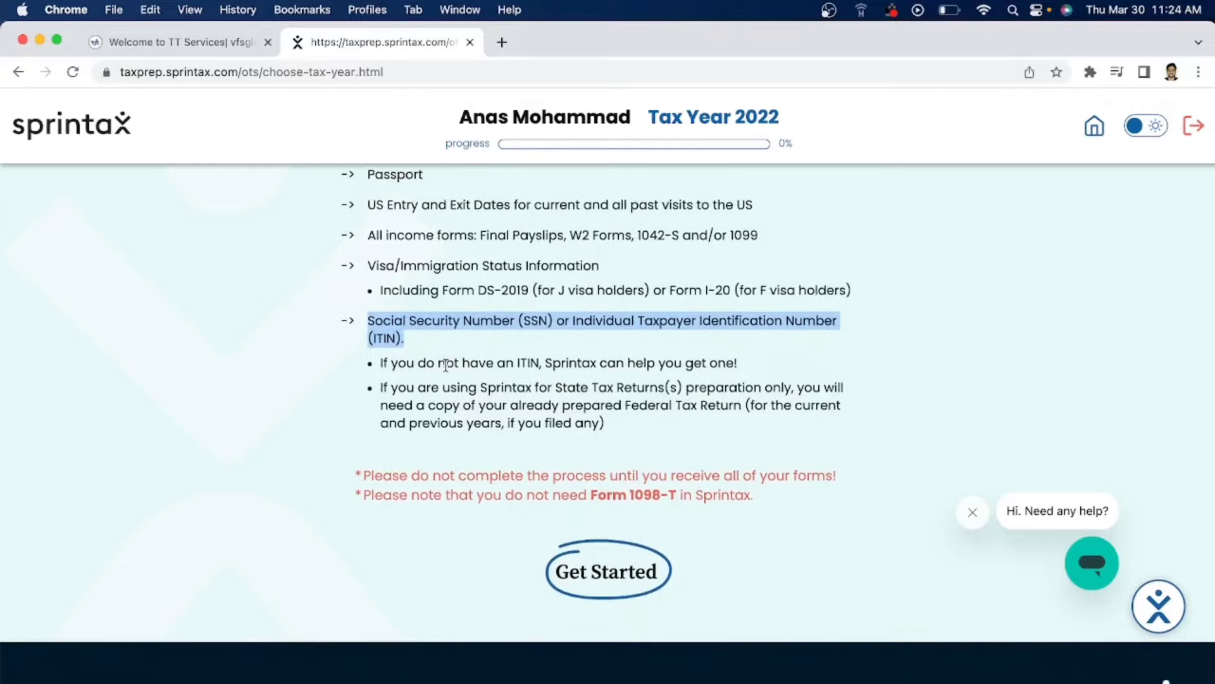
scroll(446, 366, down, 1)
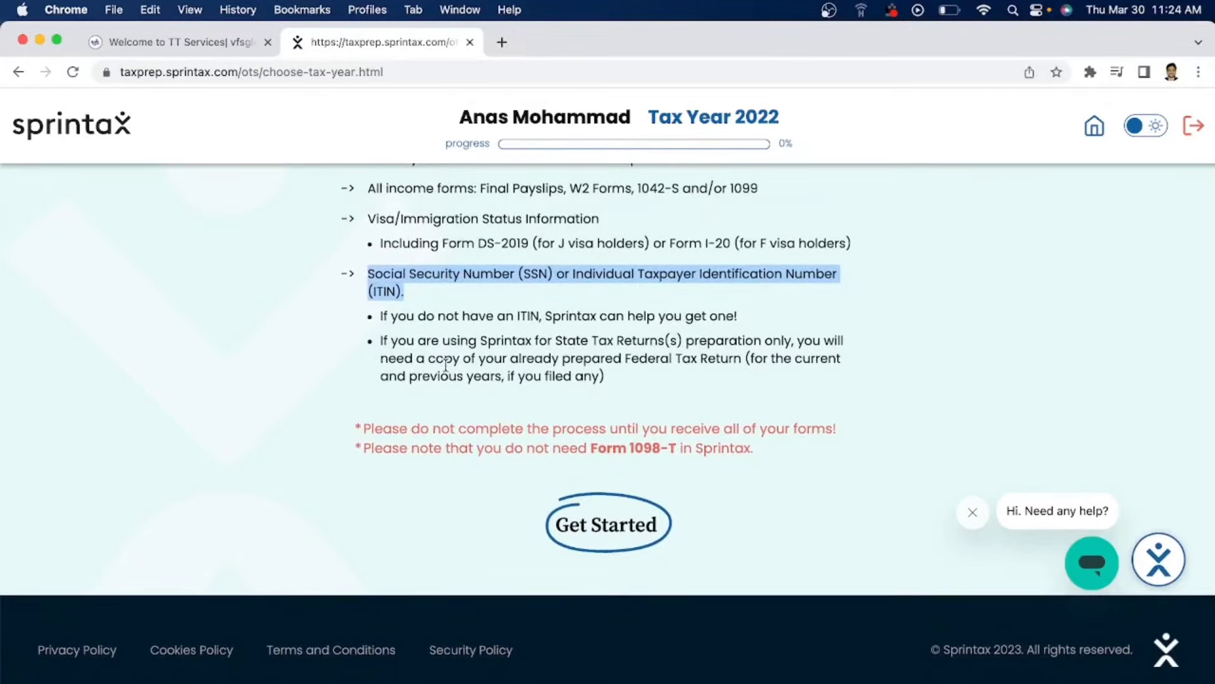
triple_click(445, 365)
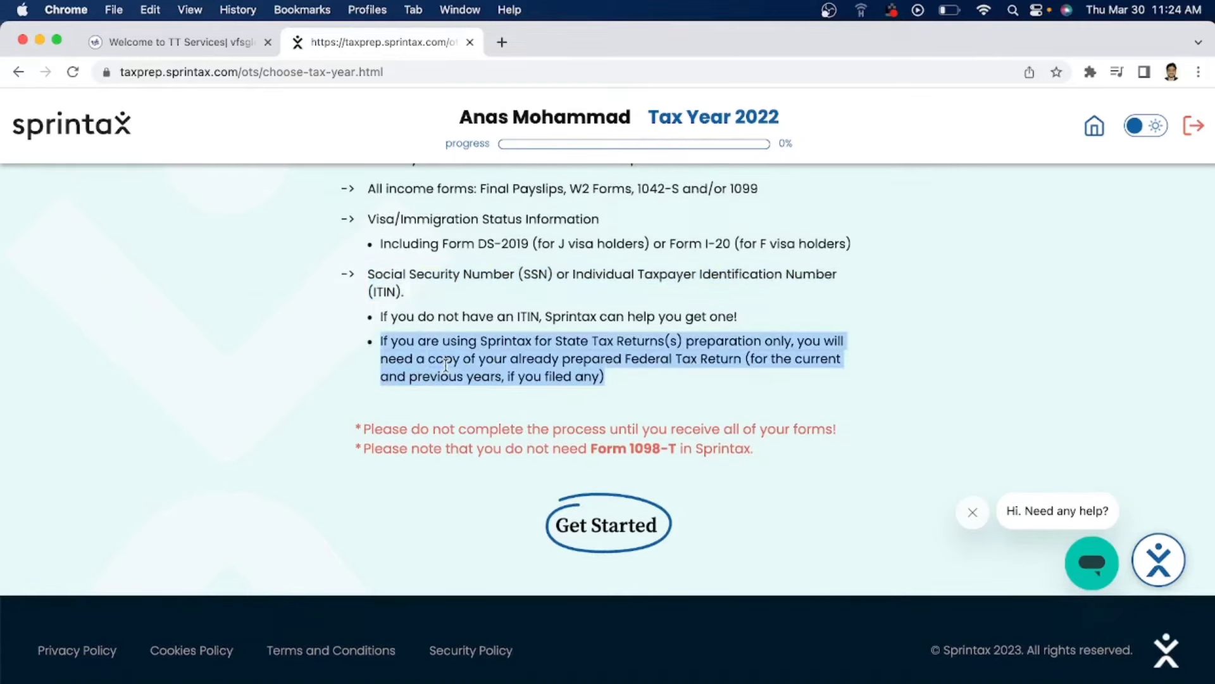
double_click(555, 428)
triple_click(556, 428)
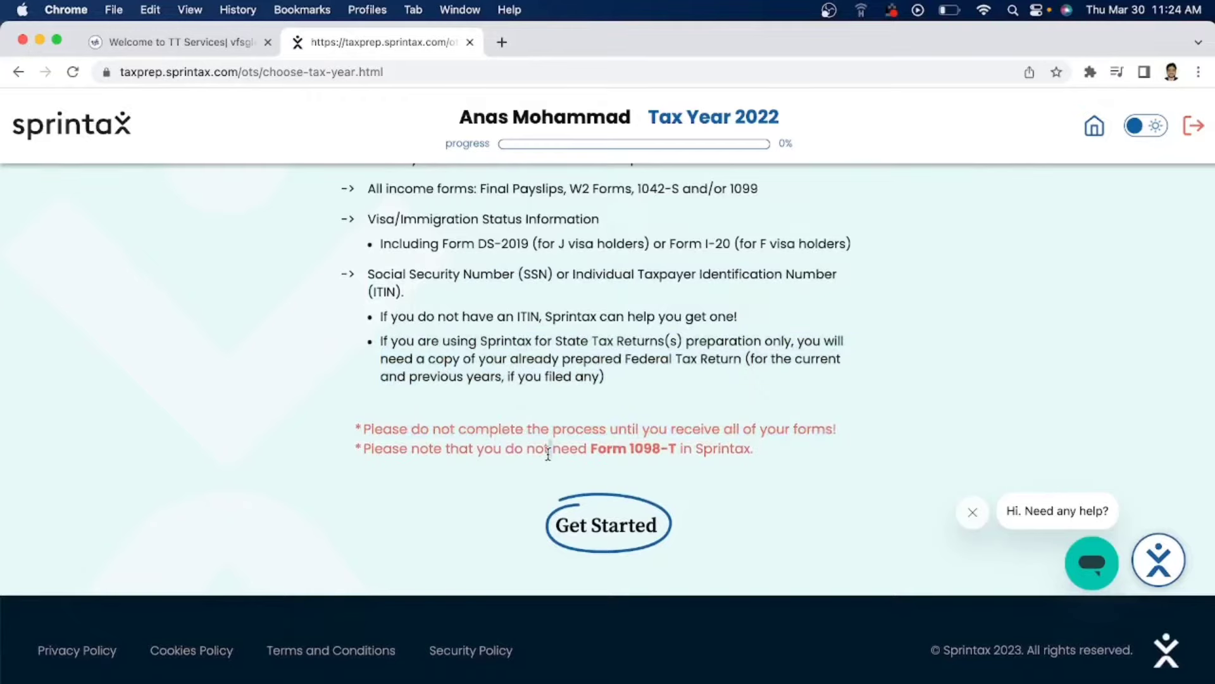
triple_click(548, 451)
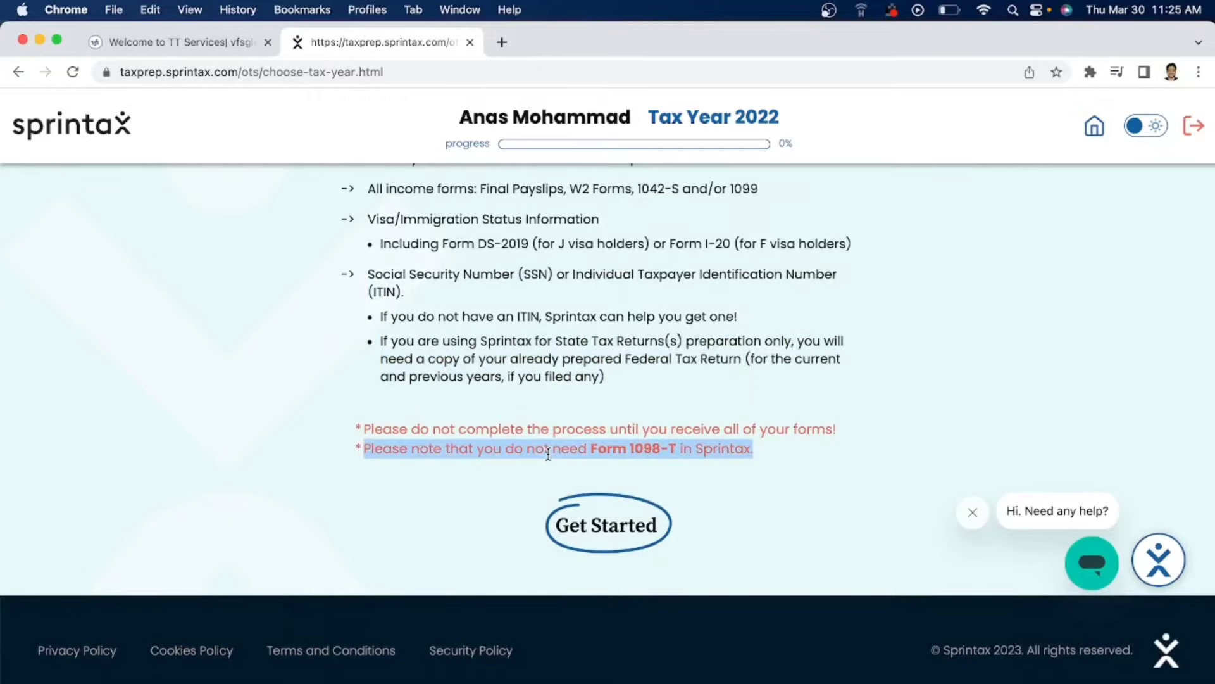
Get started with the tax return and acknowledge the notice about missing W-2 or 1042-S forms
click(606, 531)
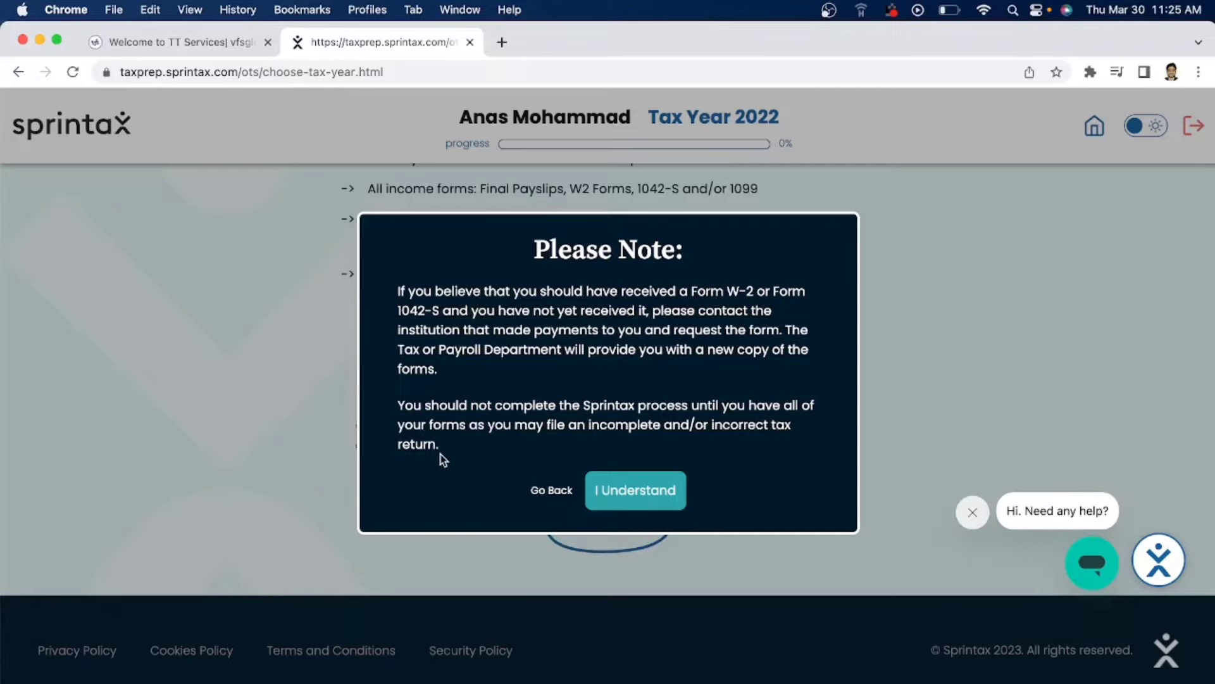
drag(436, 446, 400, 396)
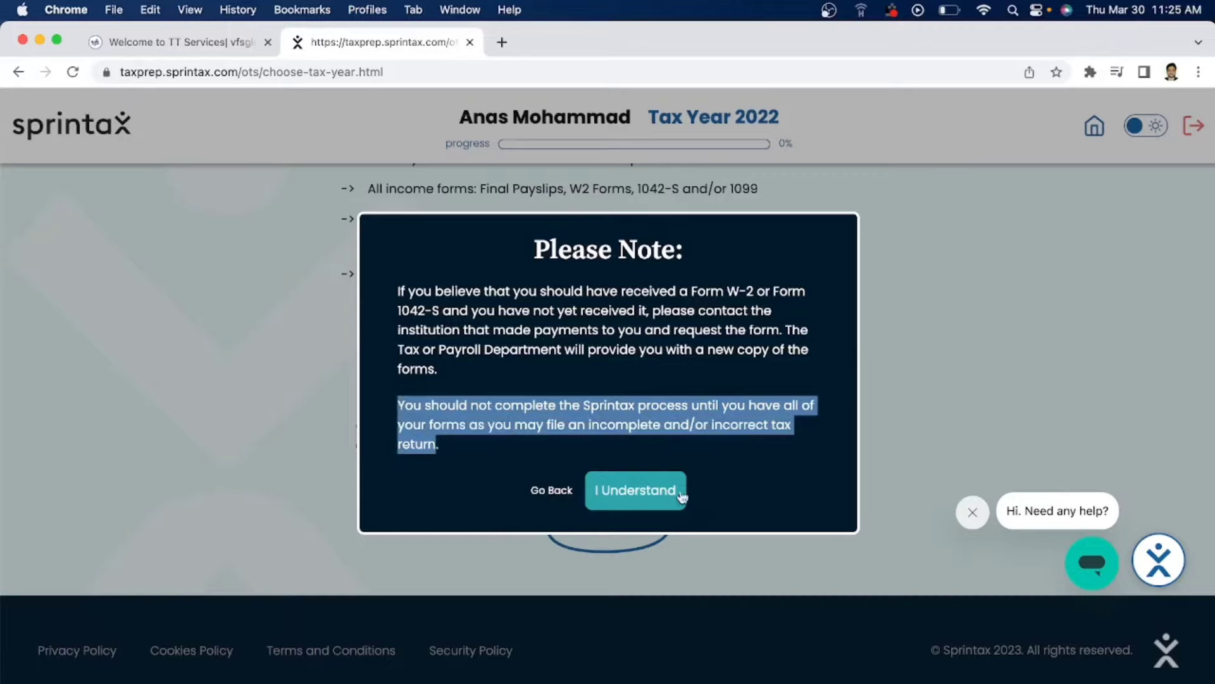
click(663, 494)
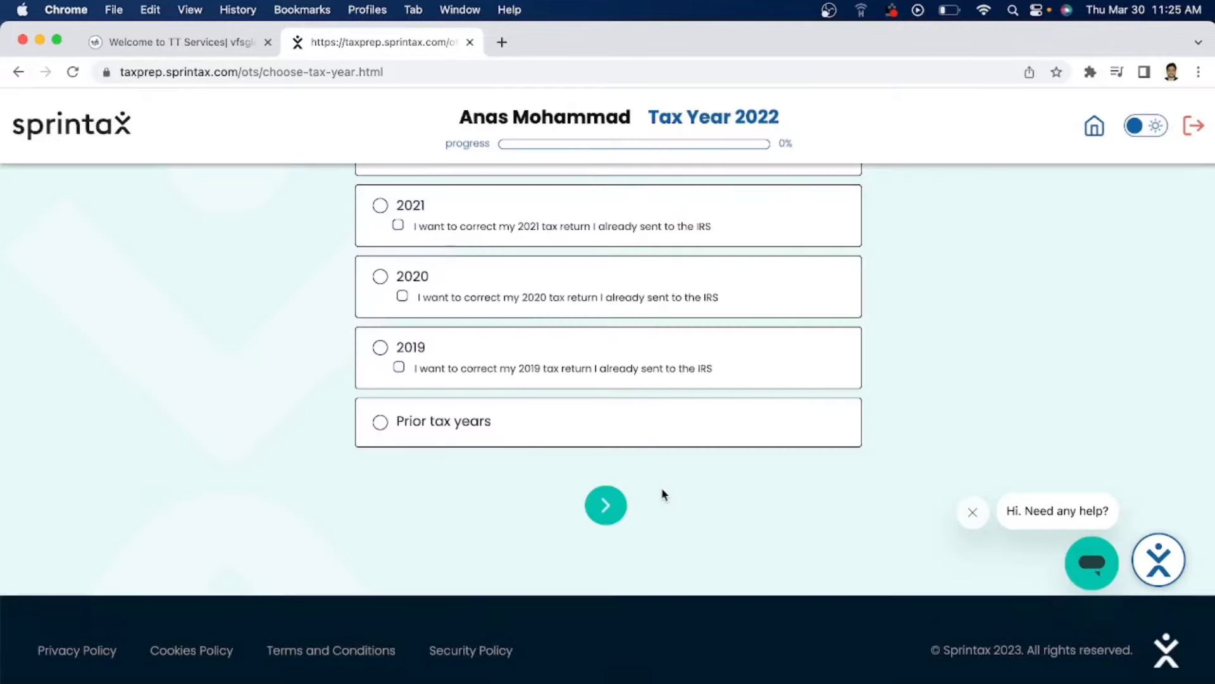
Review the available tax years and continue with 2022, without requesting a correction of an earlier return
scroll(635, 434, up, 6)
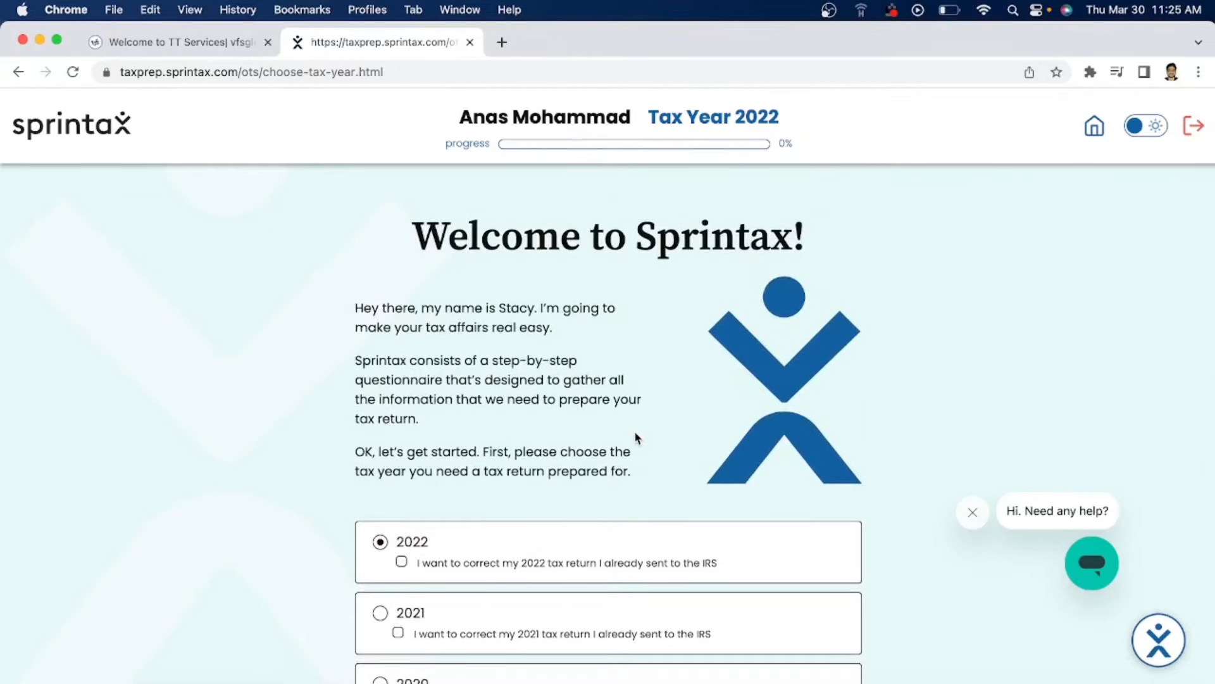
scroll(469, 379, down, 4)
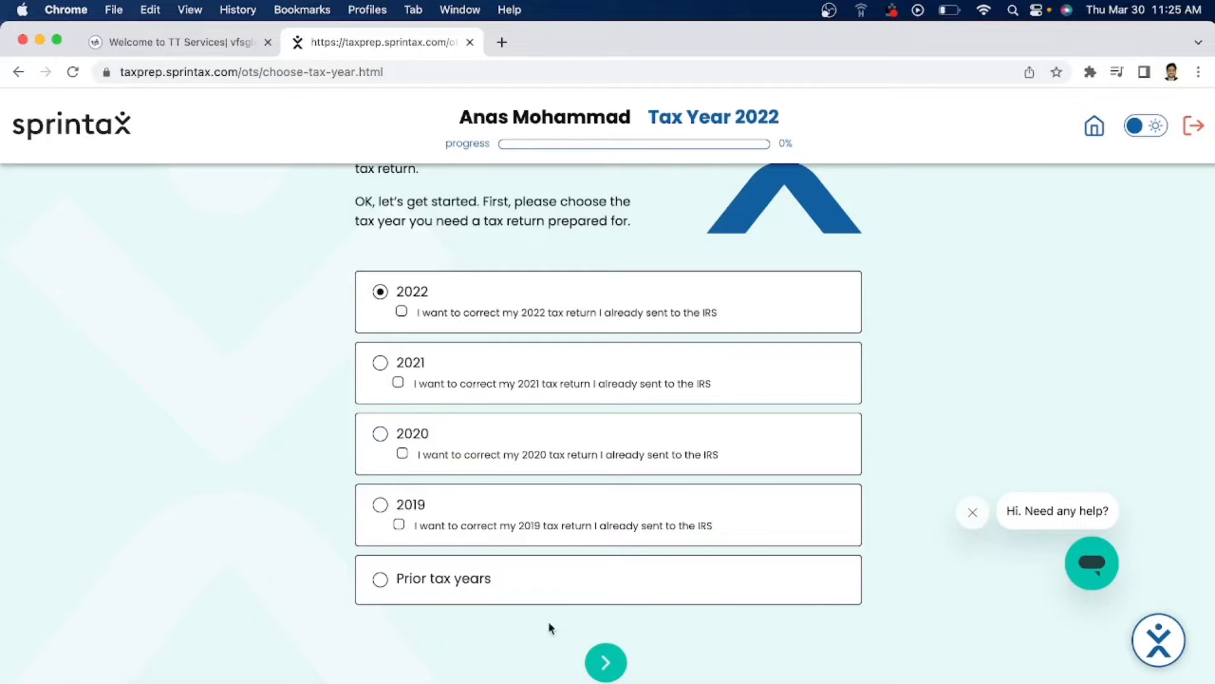
click(604, 659)
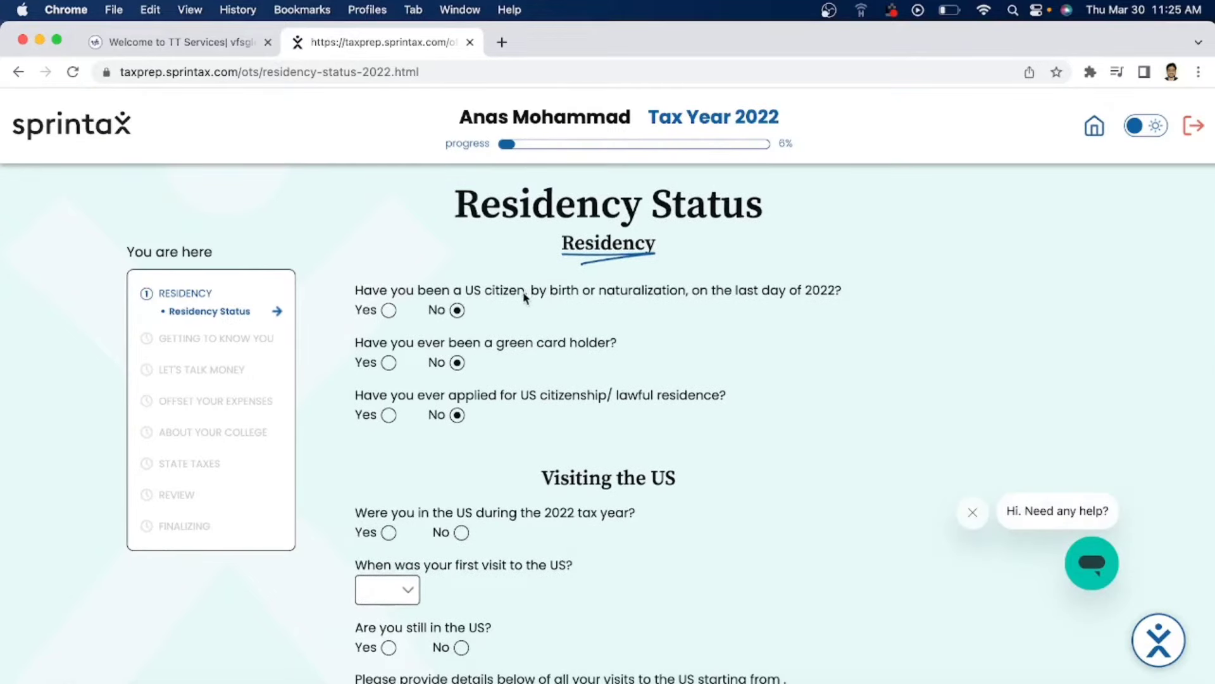
Answer Yes to being in the US during the 2022 tax year, 2022 for the first visit, and Yes to still being in the US
scroll(494, 348, down, 3)
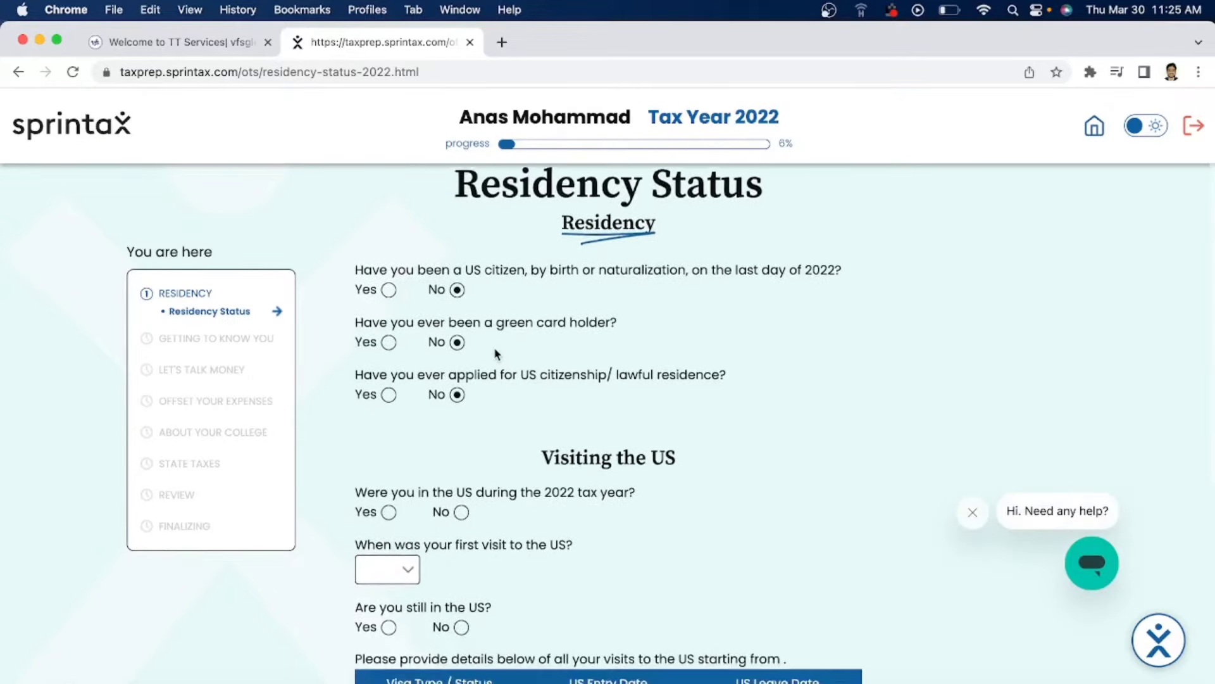
scroll(495, 352, down, 1)
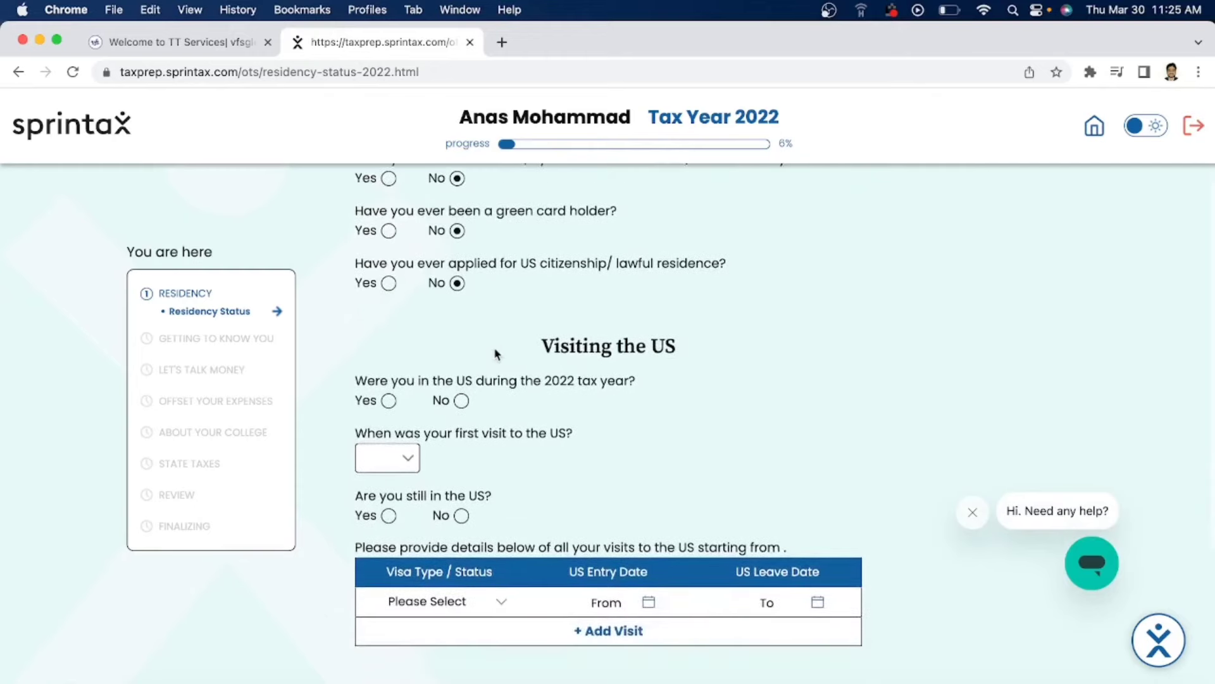
click(389, 403)
scroll(405, 446, down, 1)
click(408, 432)
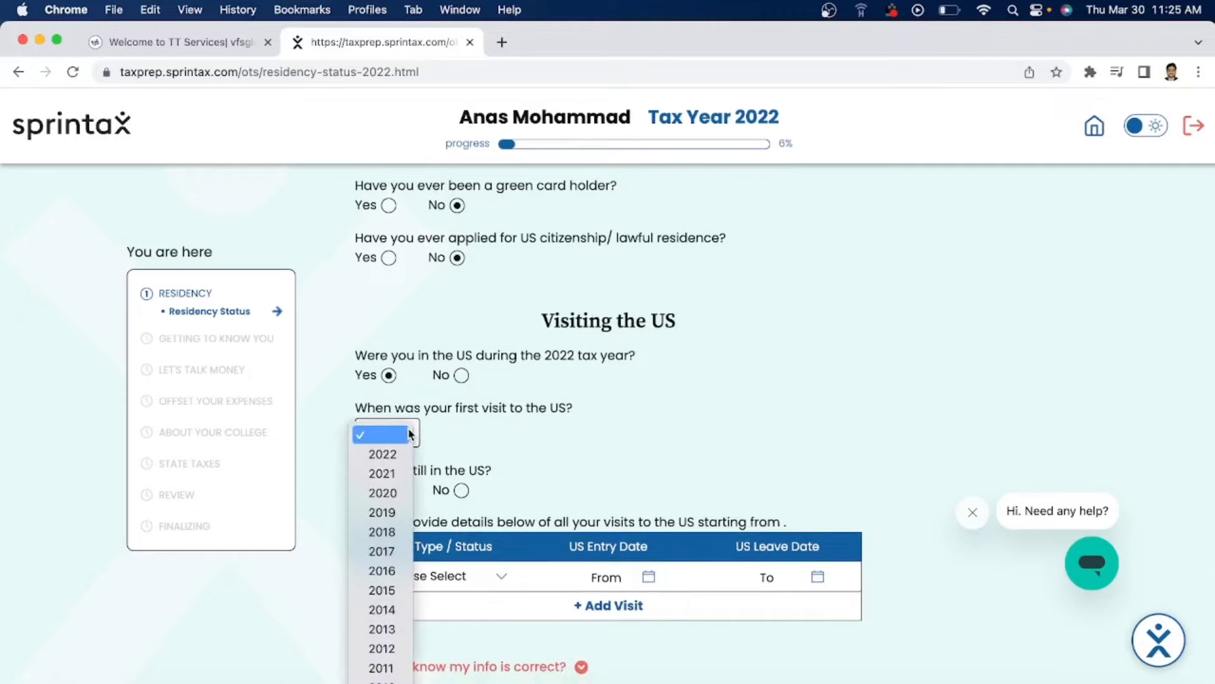
click(390, 463)
scroll(390, 462, down, 2)
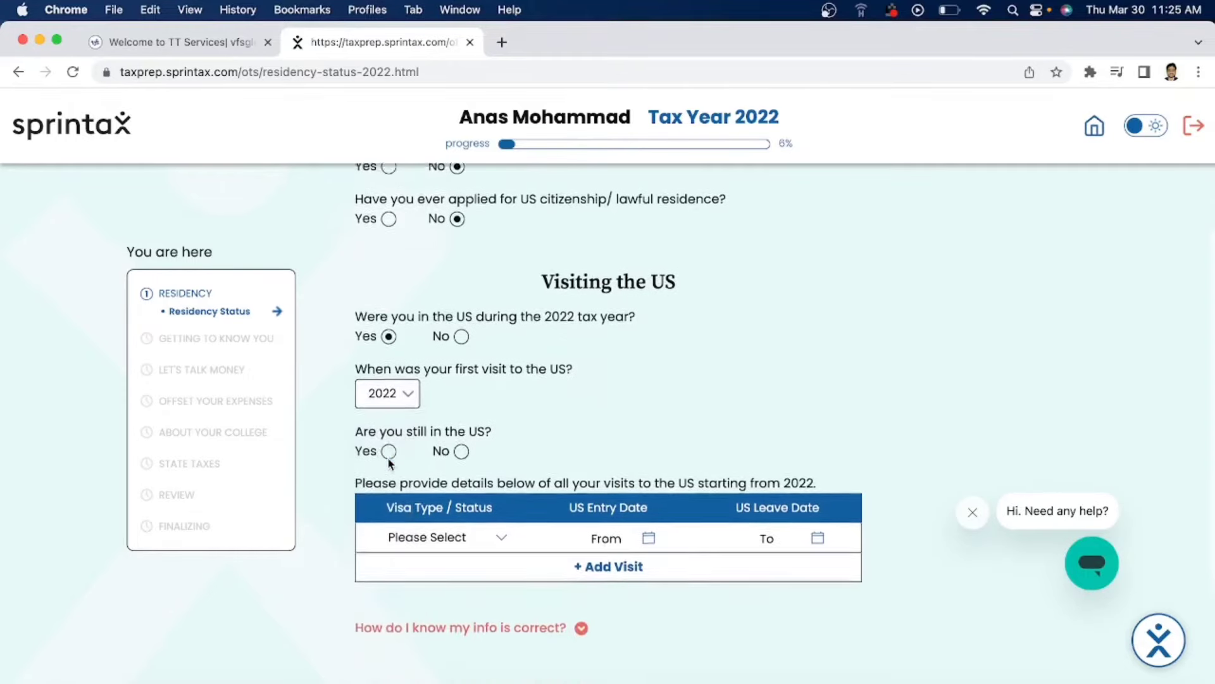
click(387, 447)
Set the visa type of the first visit in the US visits table to F1 - Student
scroll(387, 448, down, 1)
scroll(387, 447, down, 2)
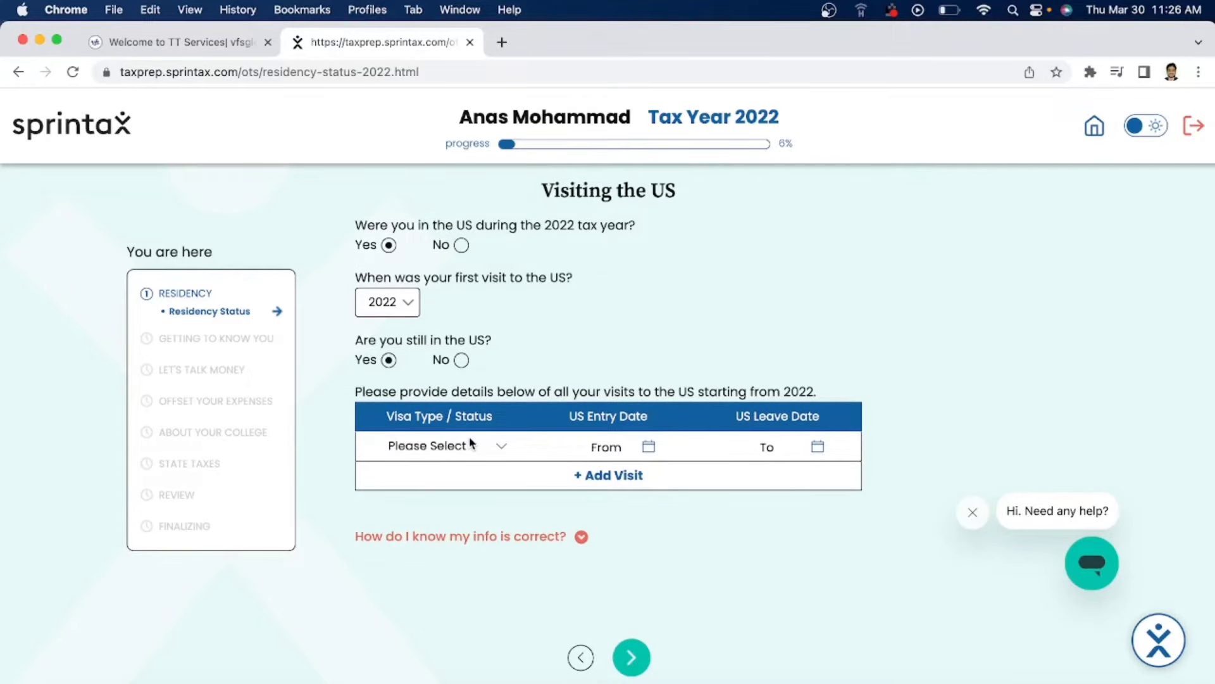
scroll(494, 439, down, 1)
click(495, 408)
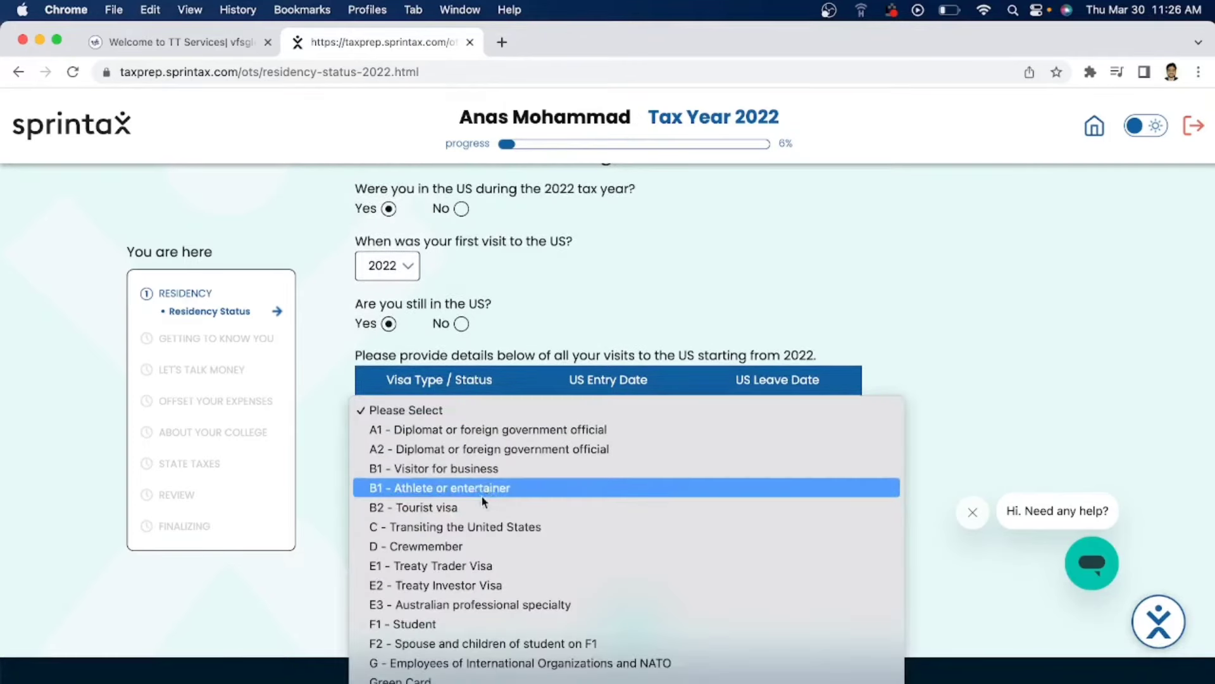
click(476, 622)
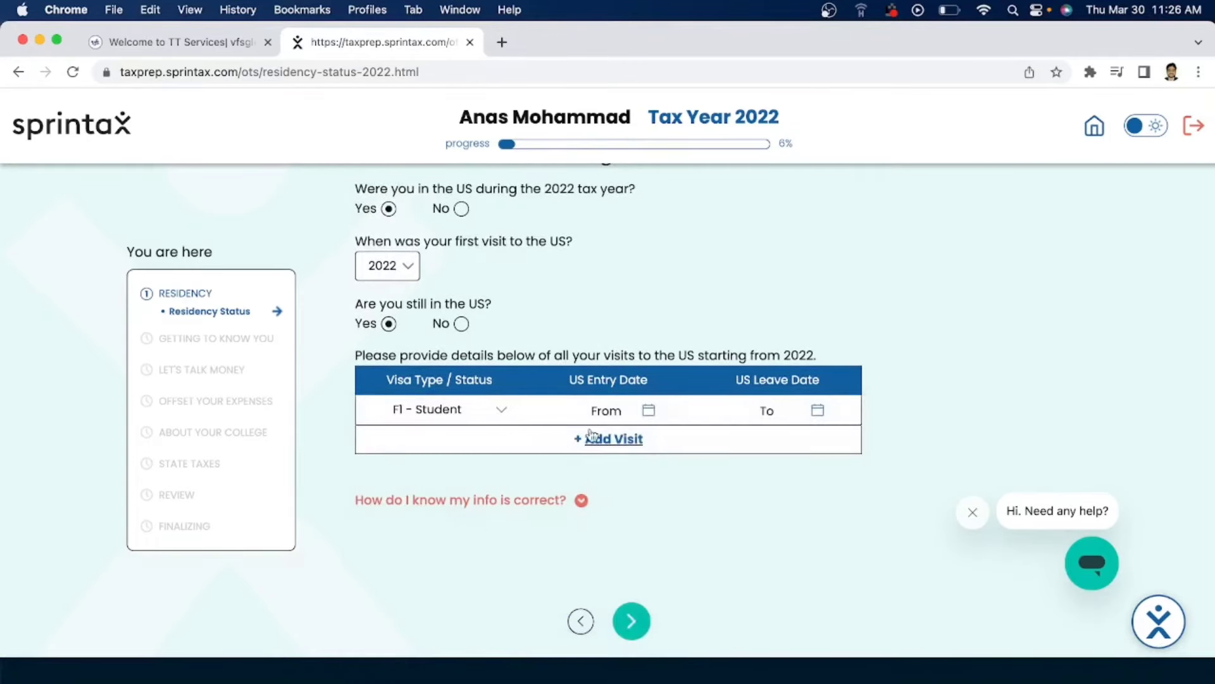
Set the F1 visit's US entry date to 08/04/2022 and its US leave date to 05/30/2027
click(643, 410)
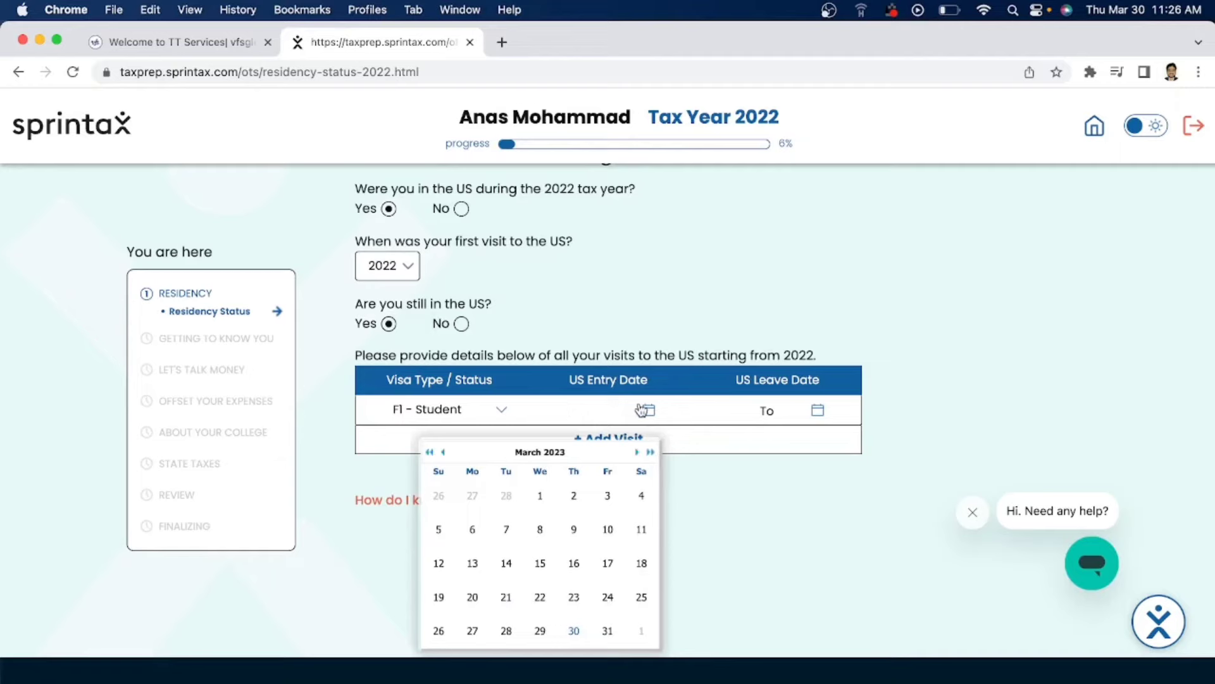
click(443, 452)
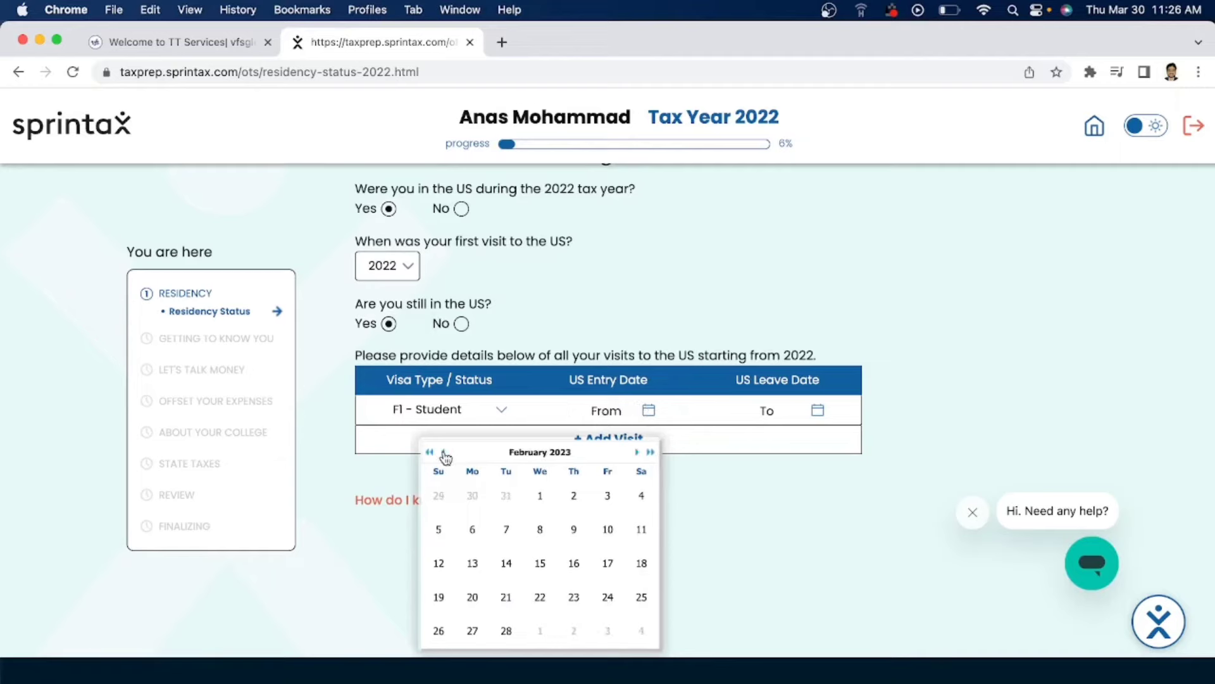
click(443, 452)
click(444, 452)
click(444, 452)
click(444, 452)
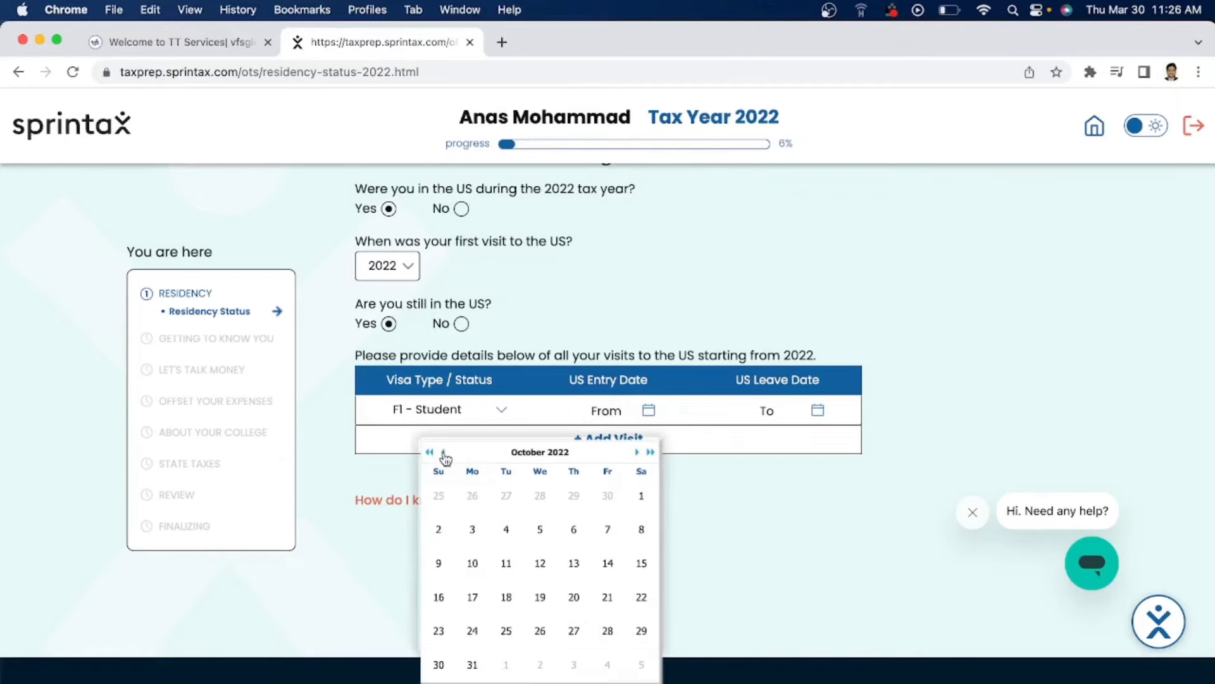
click(444, 452)
click(444, 452)
click(444, 452)
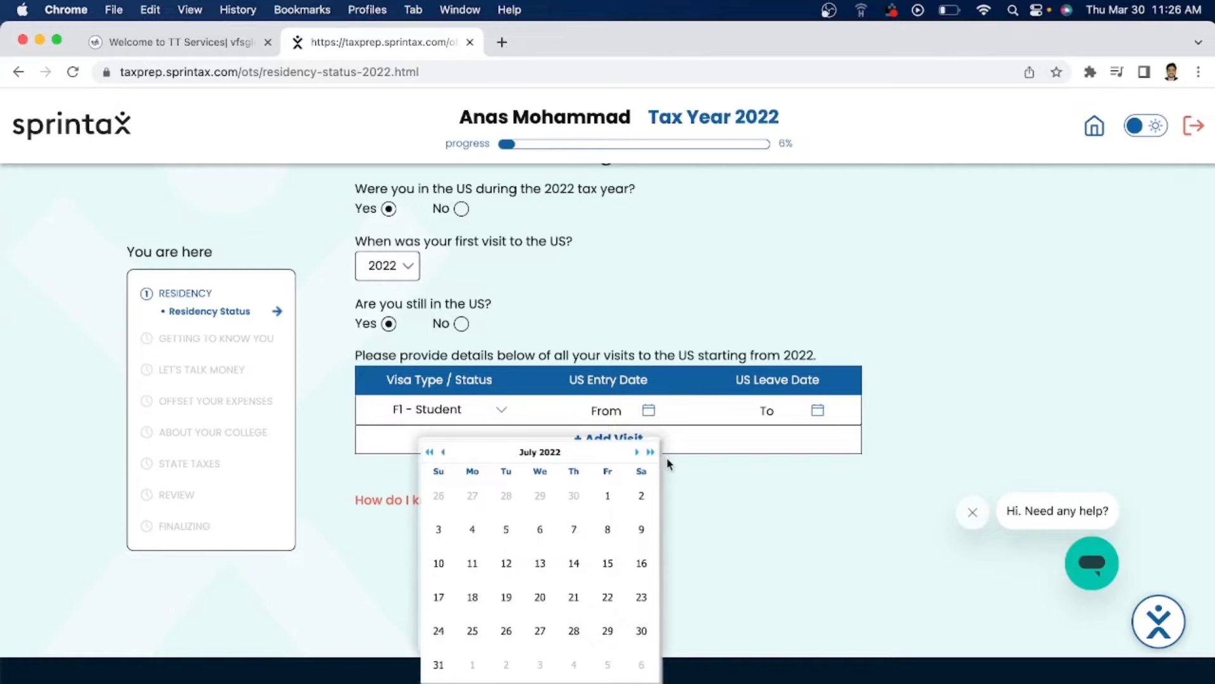
click(636, 451)
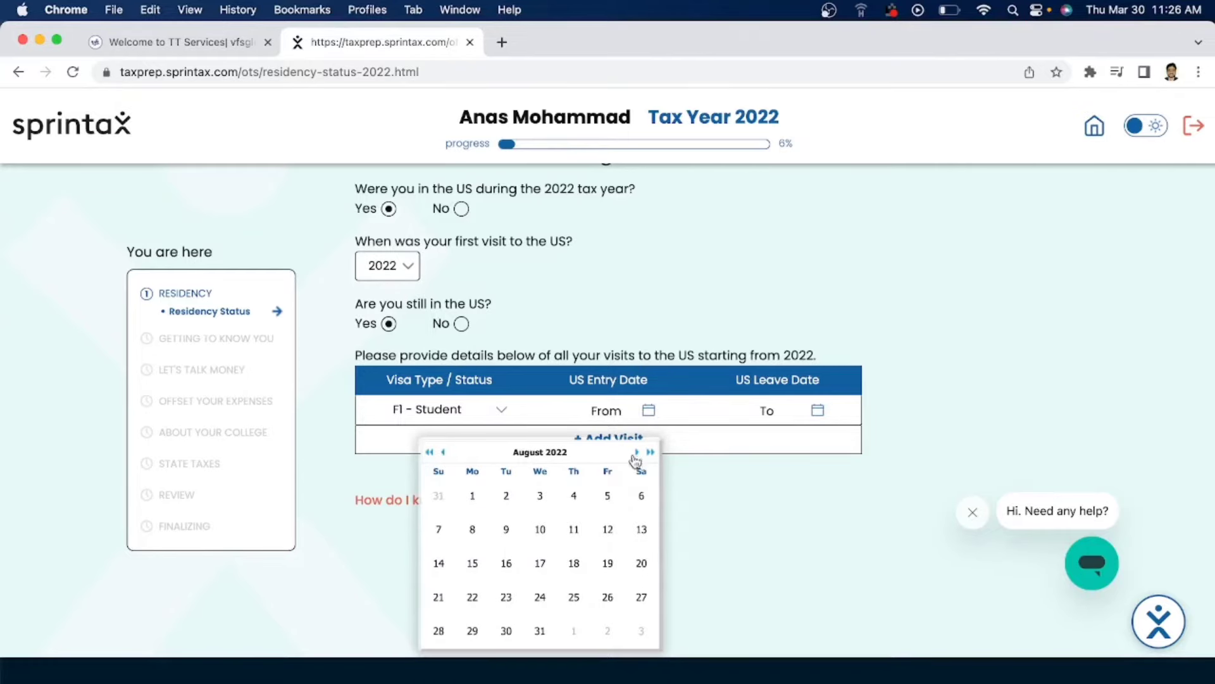
click(561, 500)
click(820, 411)
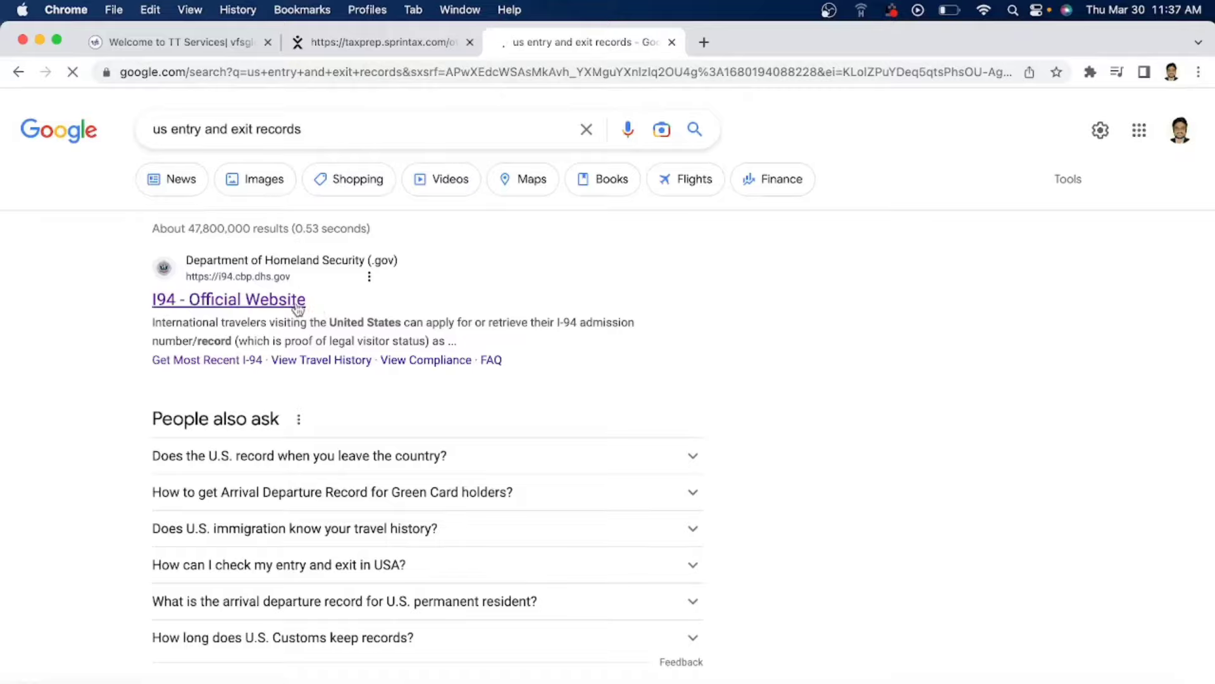
Open the official I-94 website from the search results, request the most recent I-94 and accept the terms of use
click(296, 302)
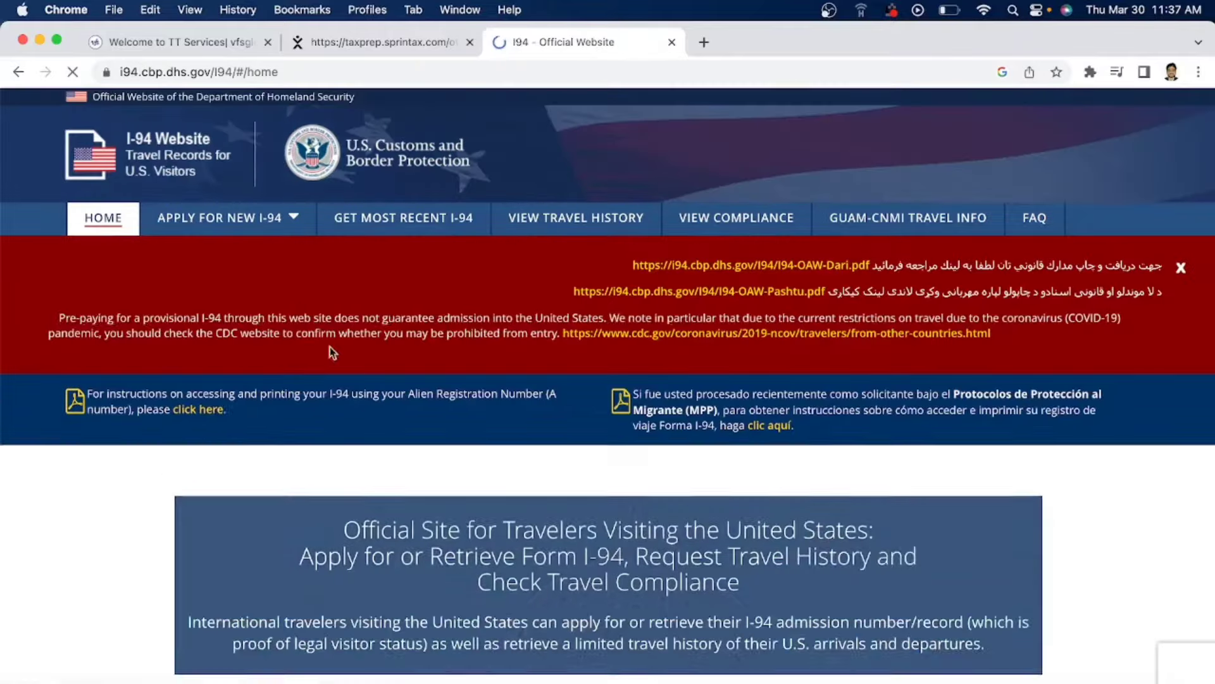
scroll(353, 363, down, 1)
click(430, 168)
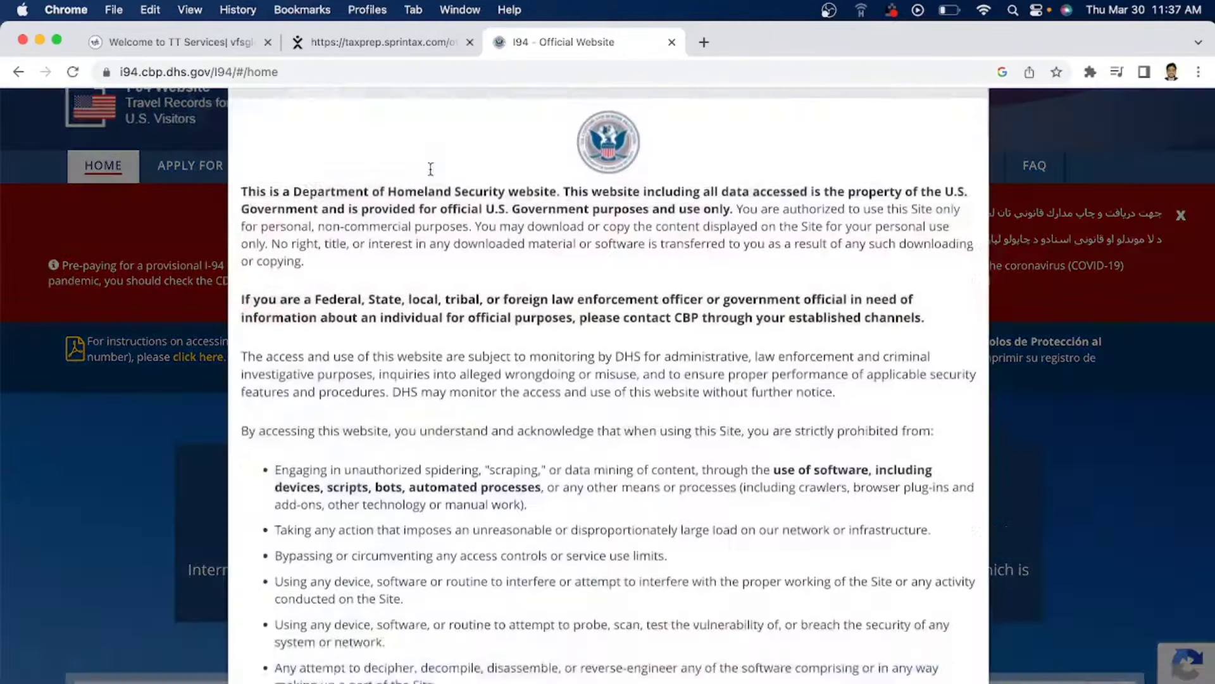
scroll(434, 239, down, 5)
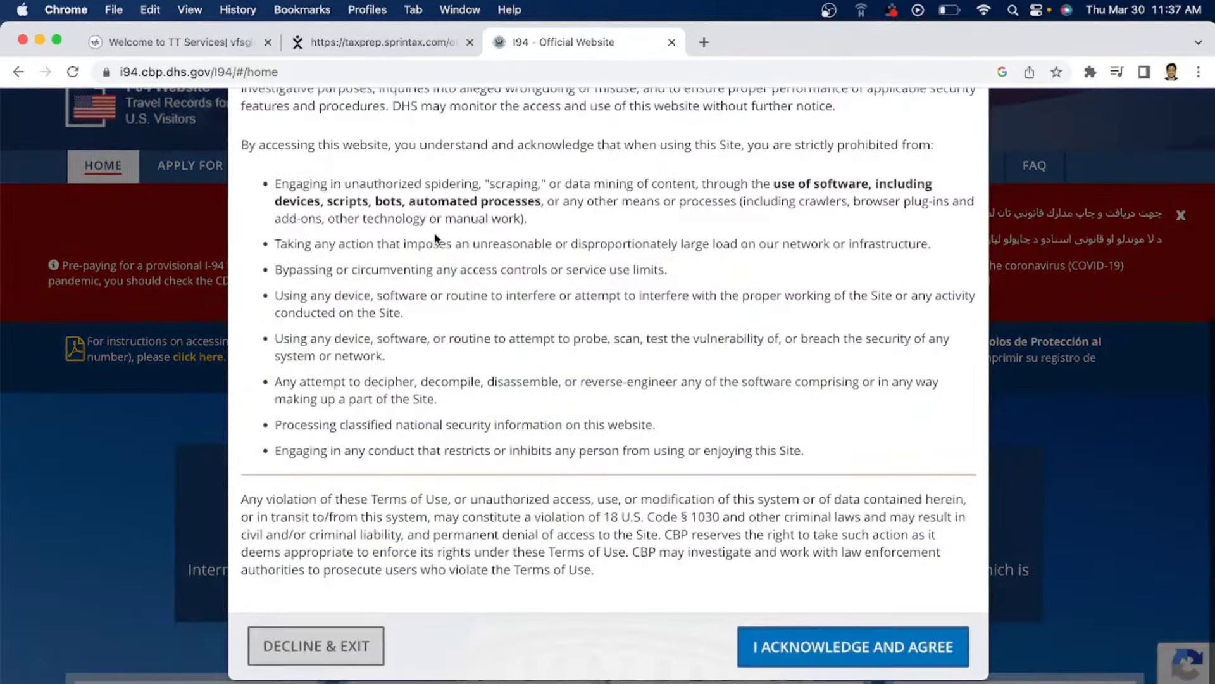
click(749, 630)
Examine the traveler information form and the most recent I-94 results for the date of entry
scroll(648, 556, down, 6)
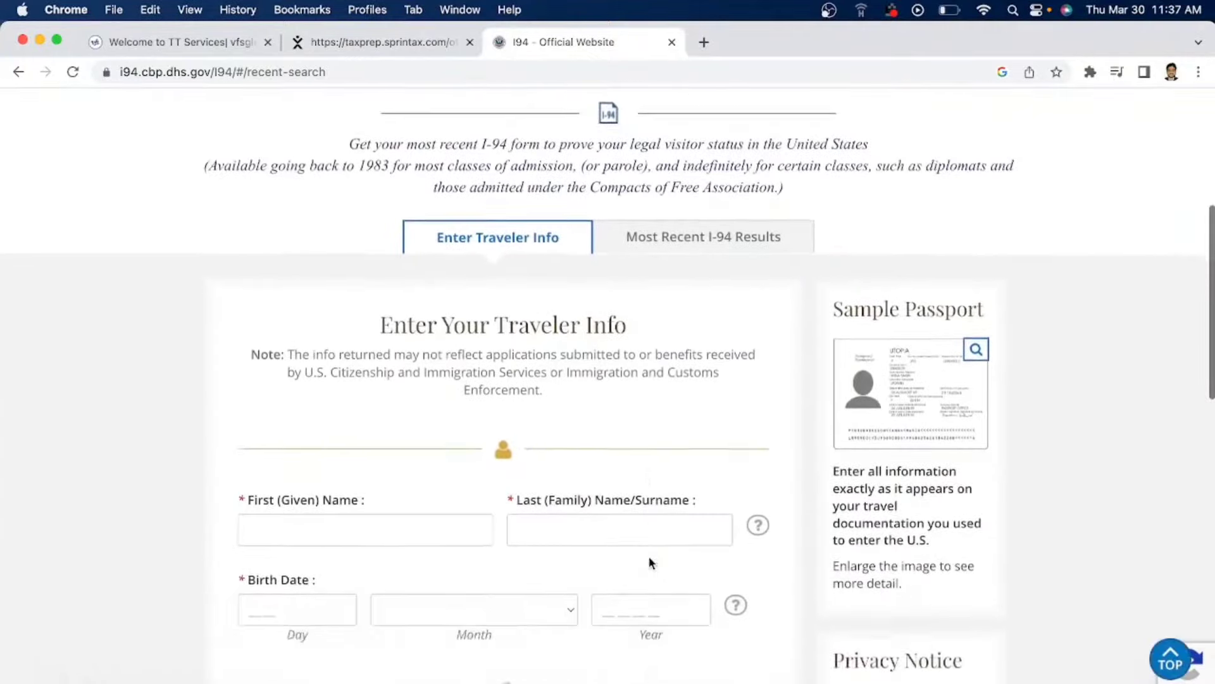
scroll(650, 557, down, 6)
scroll(649, 557, up, 6)
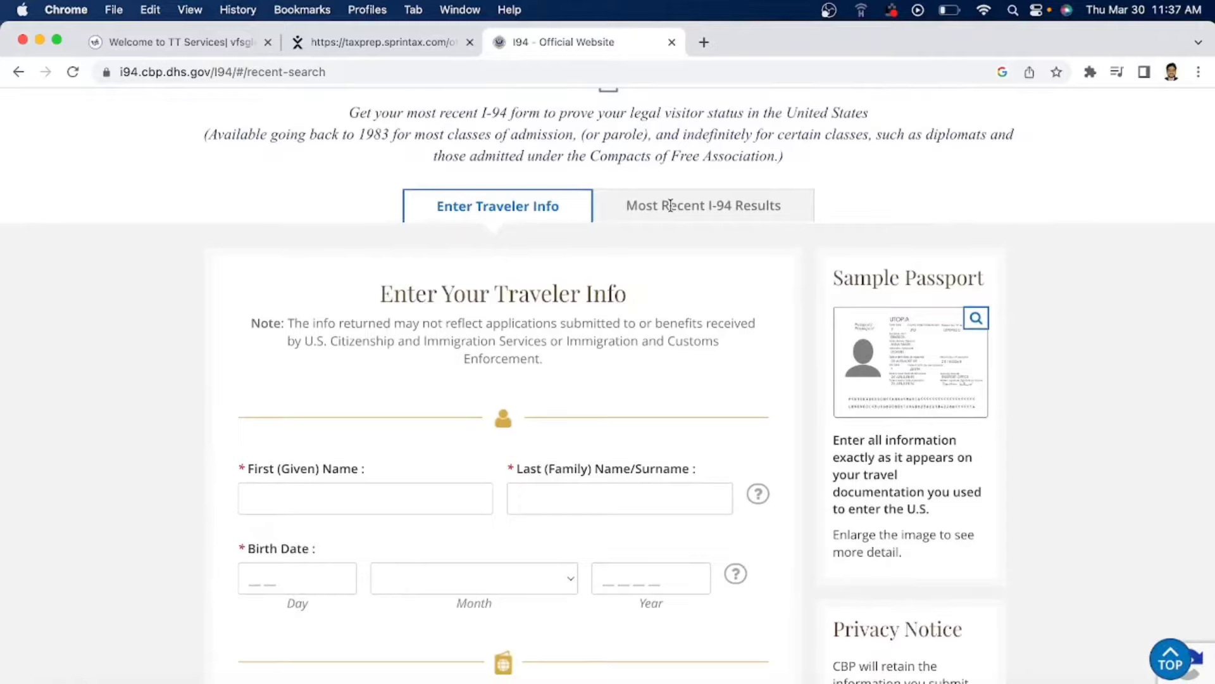
scroll(669, 206, down, 10)
scroll(670, 205, up, 7)
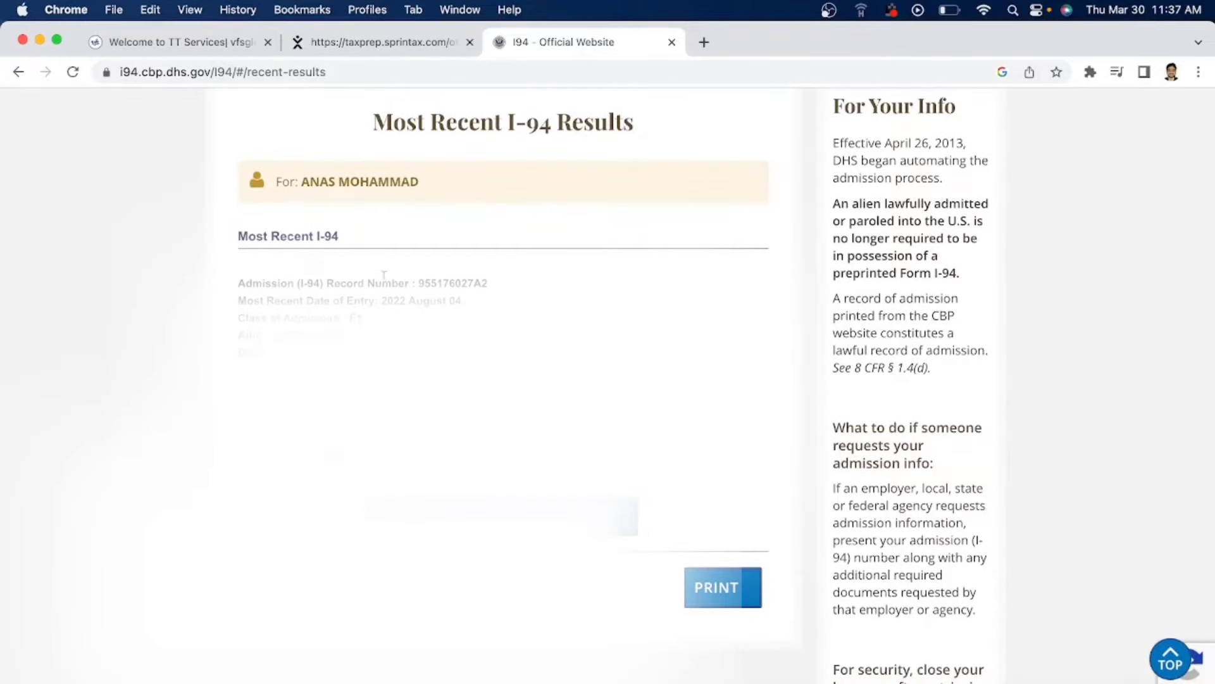
scroll(503, 380, down, 1)
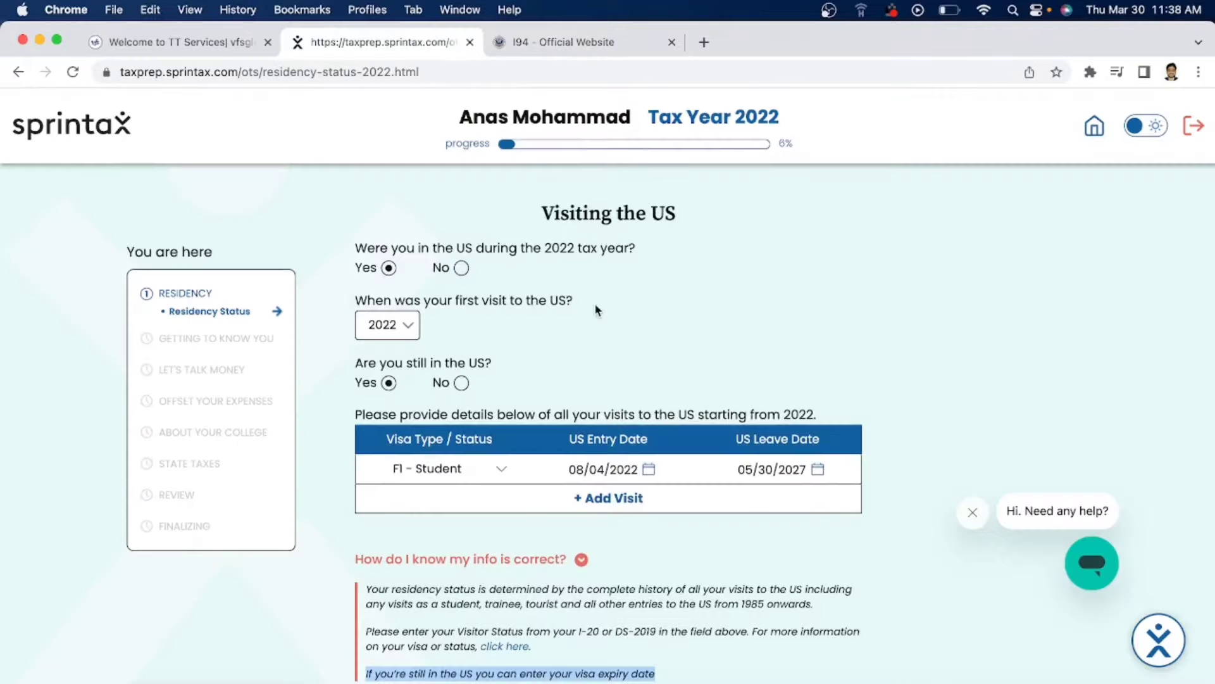
Return to the Sprintax return, check the visit dates against the guidance and continue to the visa details
scroll(595, 304, down, 2)
scroll(596, 308, down, 2)
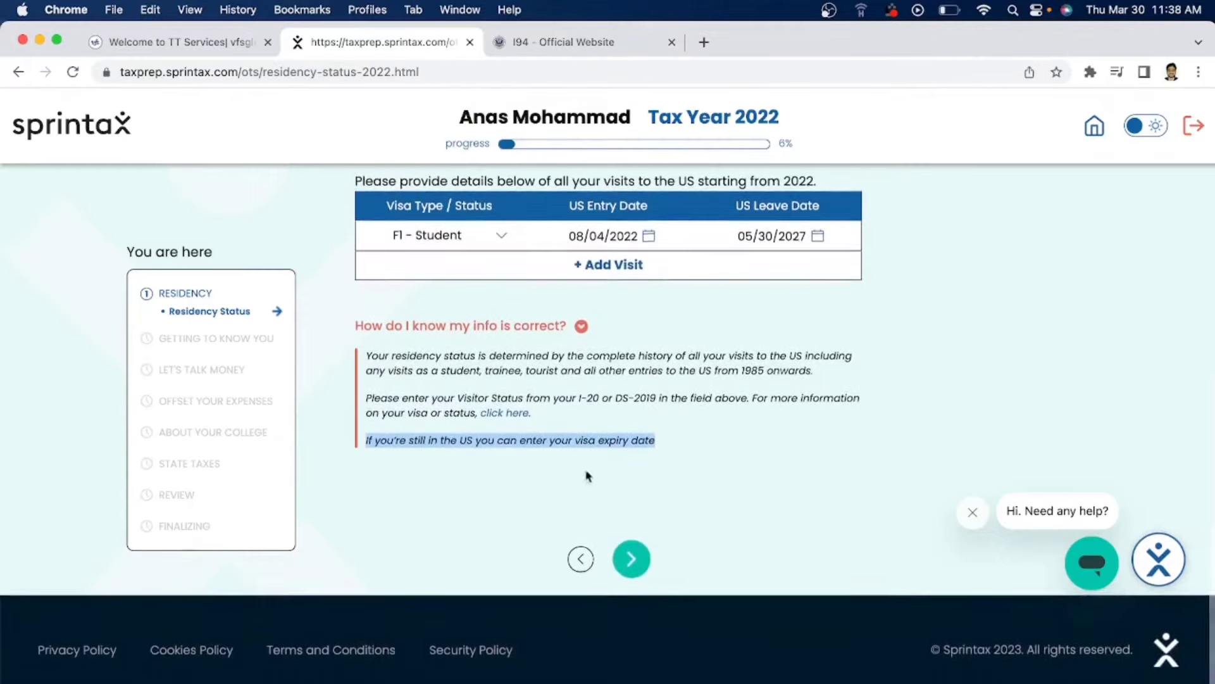
click(630, 569)
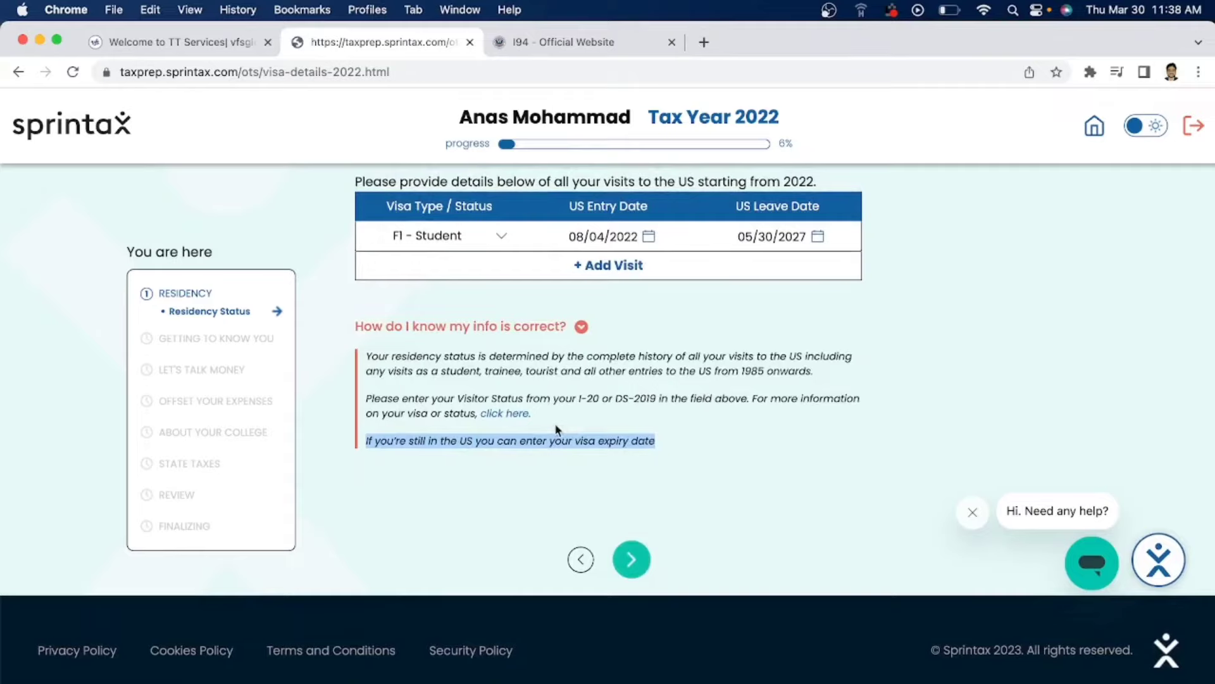
Set the visa issue date to 06/02/2022 in the visa details
scroll(557, 429, down, 1)
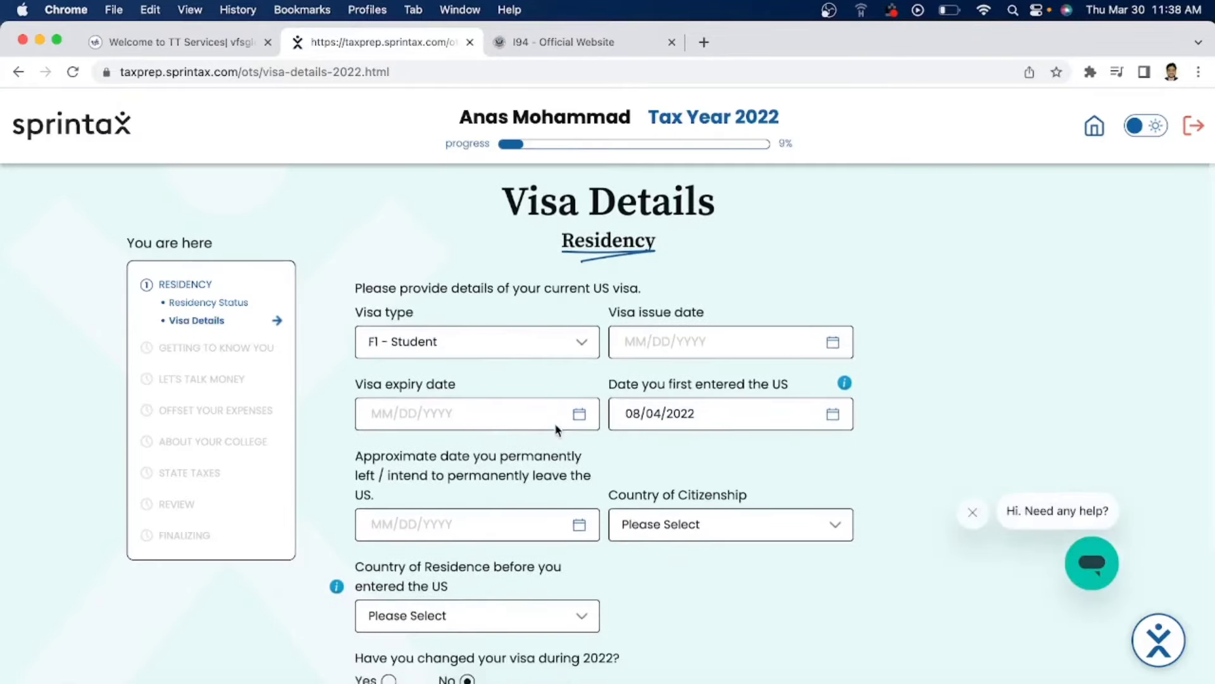
click(640, 337)
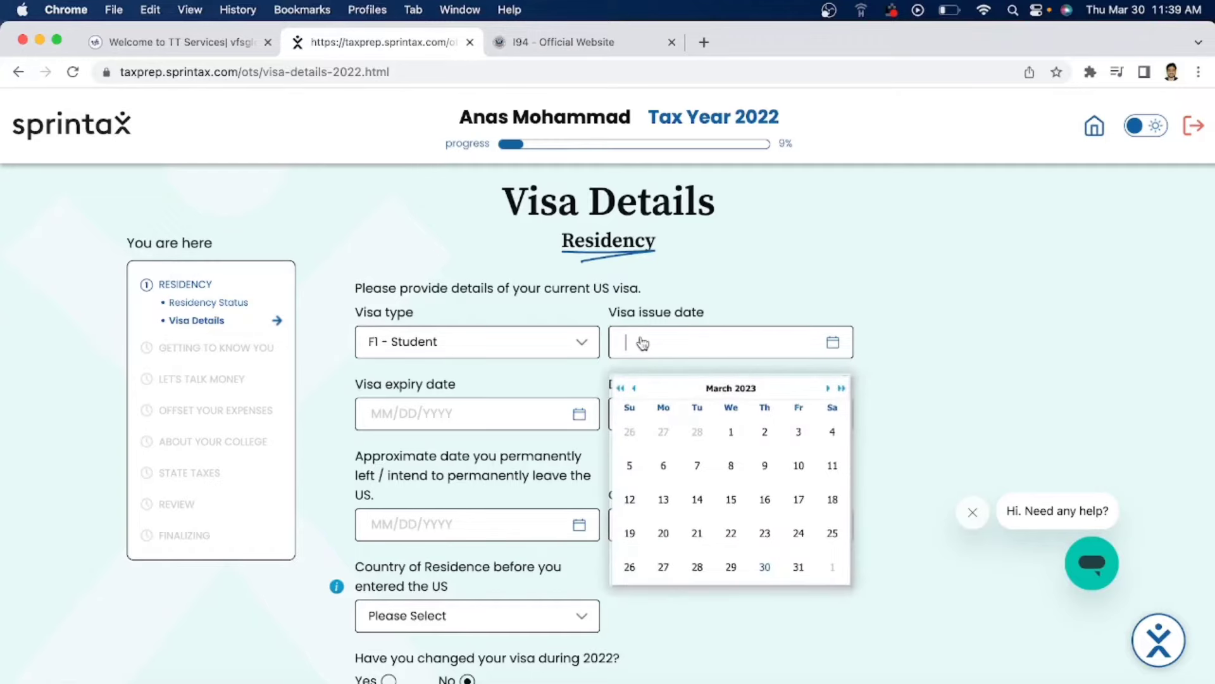
click(633, 388)
click(634, 389)
click(633, 388)
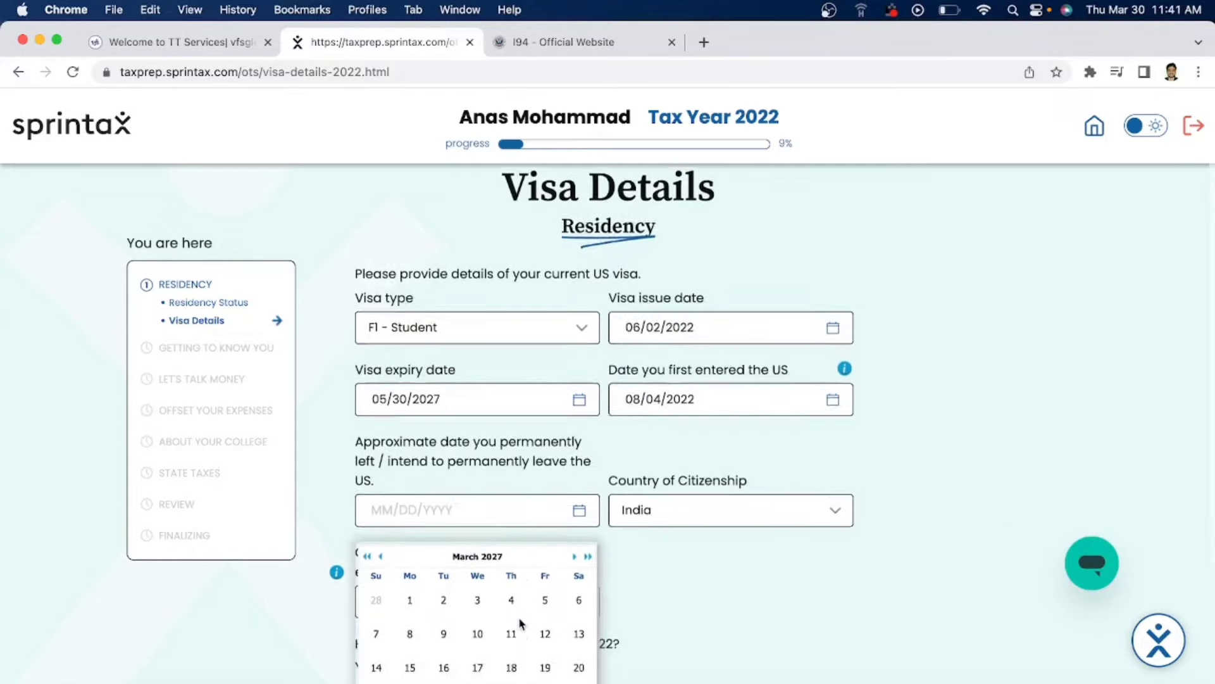
Set the approximate date of permanently leaving the US to 05/30/2027 and submit the visa details
scroll(515, 618, down, 3)
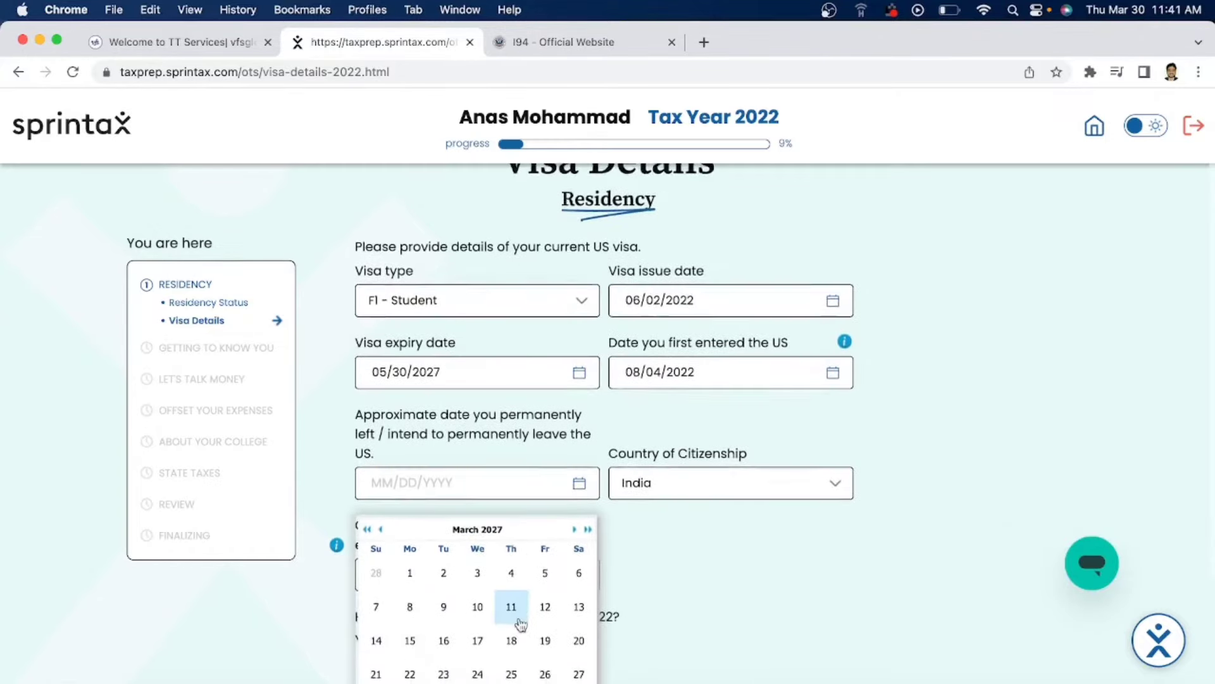
click(574, 471)
click(574, 471)
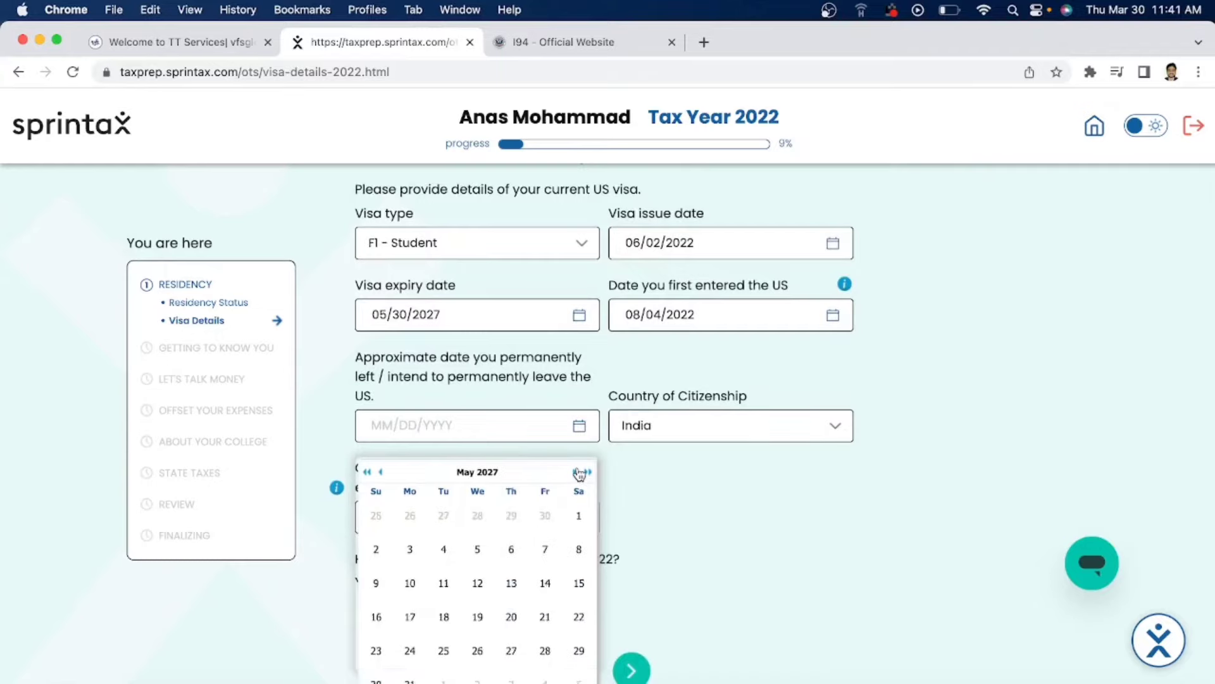
click(378, 679)
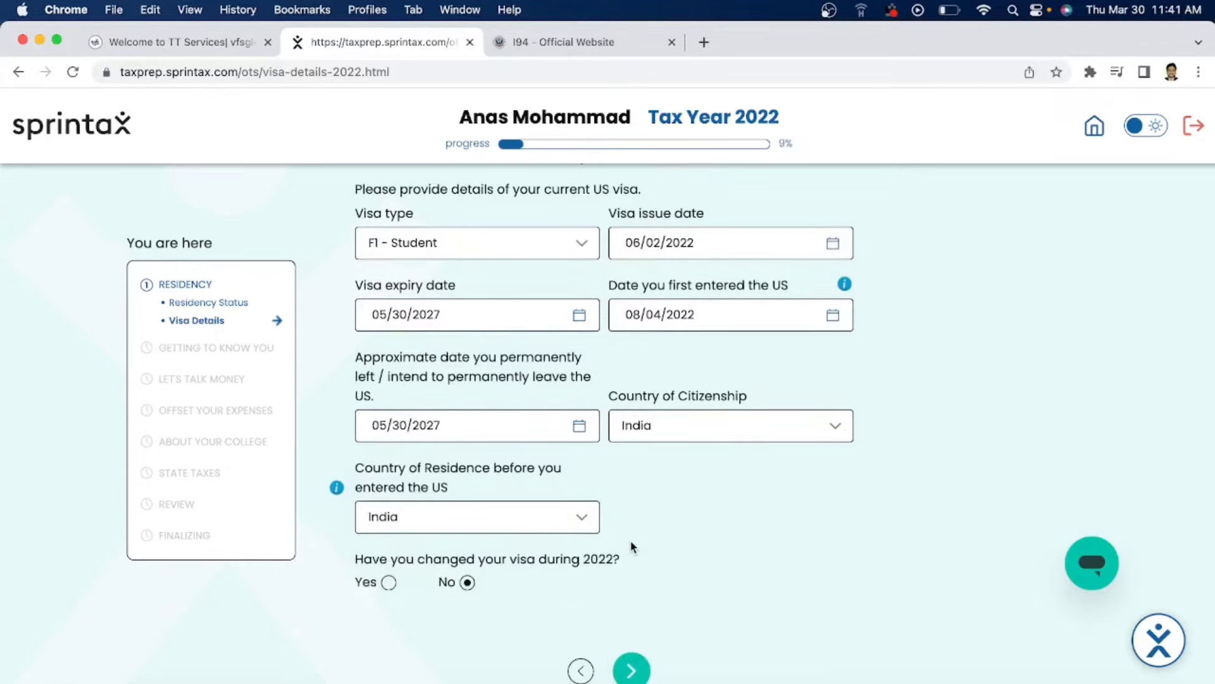
scroll(633, 548, down, 1)
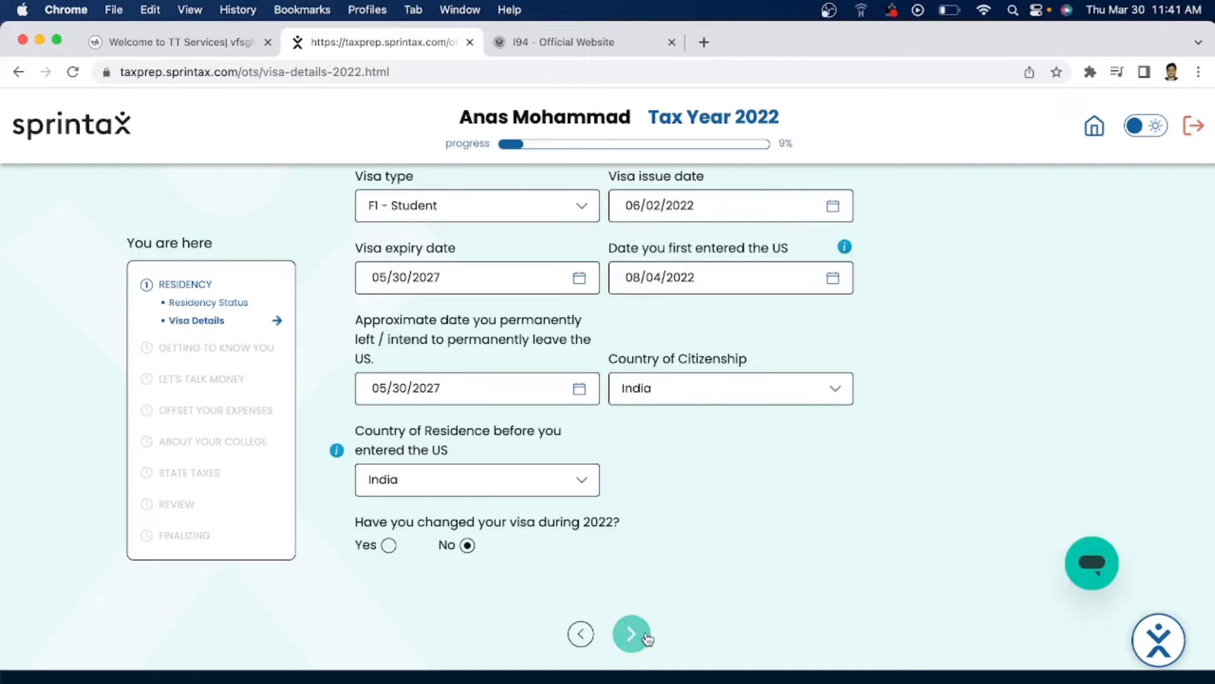
click(647, 638)
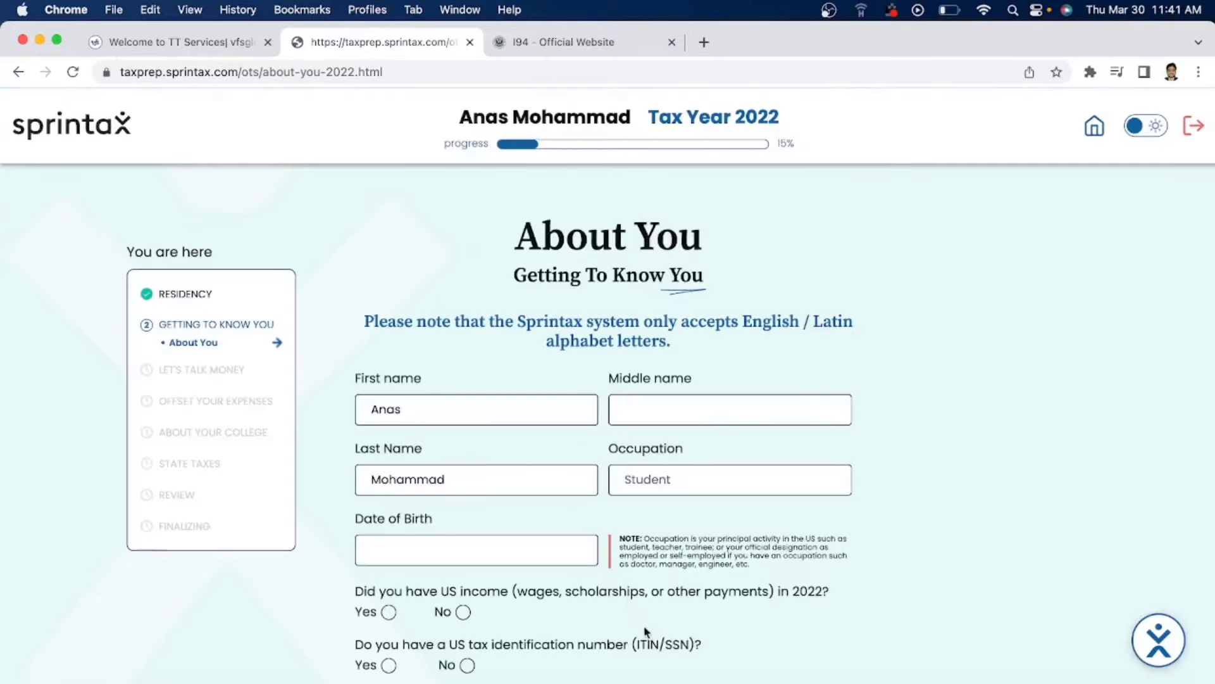
Answer Yes to having US income in 2022, having a US tax identification number and being a full-time student
scroll(557, 405, down, 5)
scroll(558, 404, down, 1)
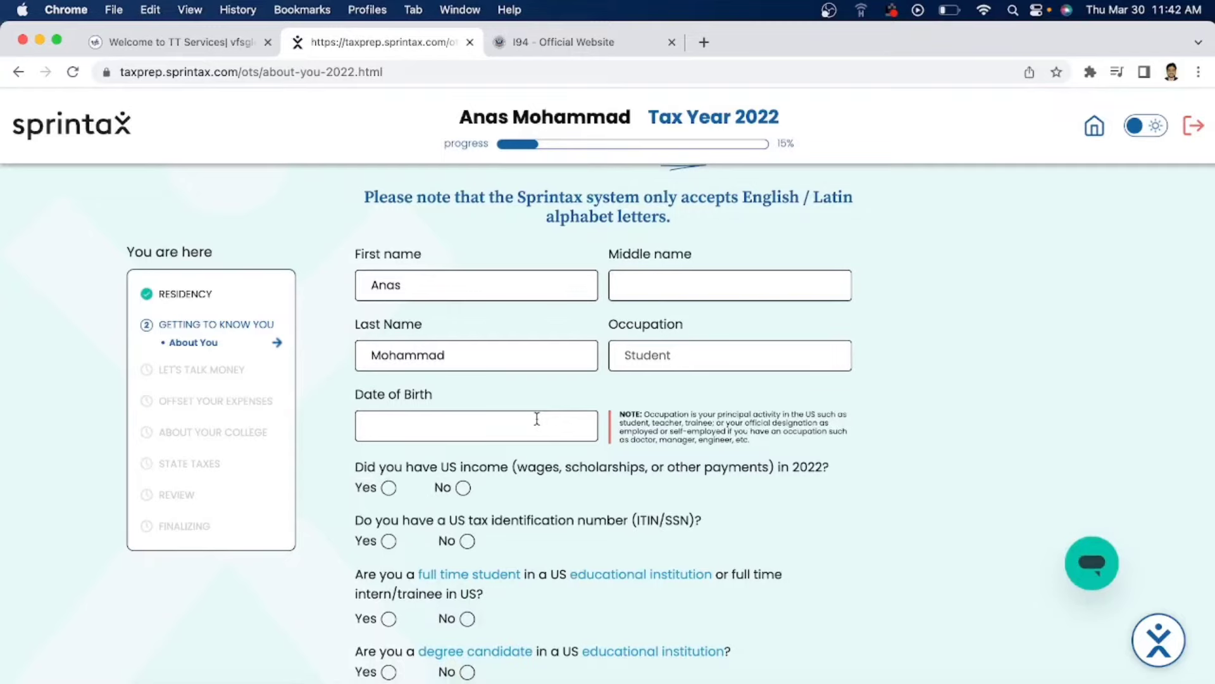
scroll(536, 419, down, 2)
click(388, 421)
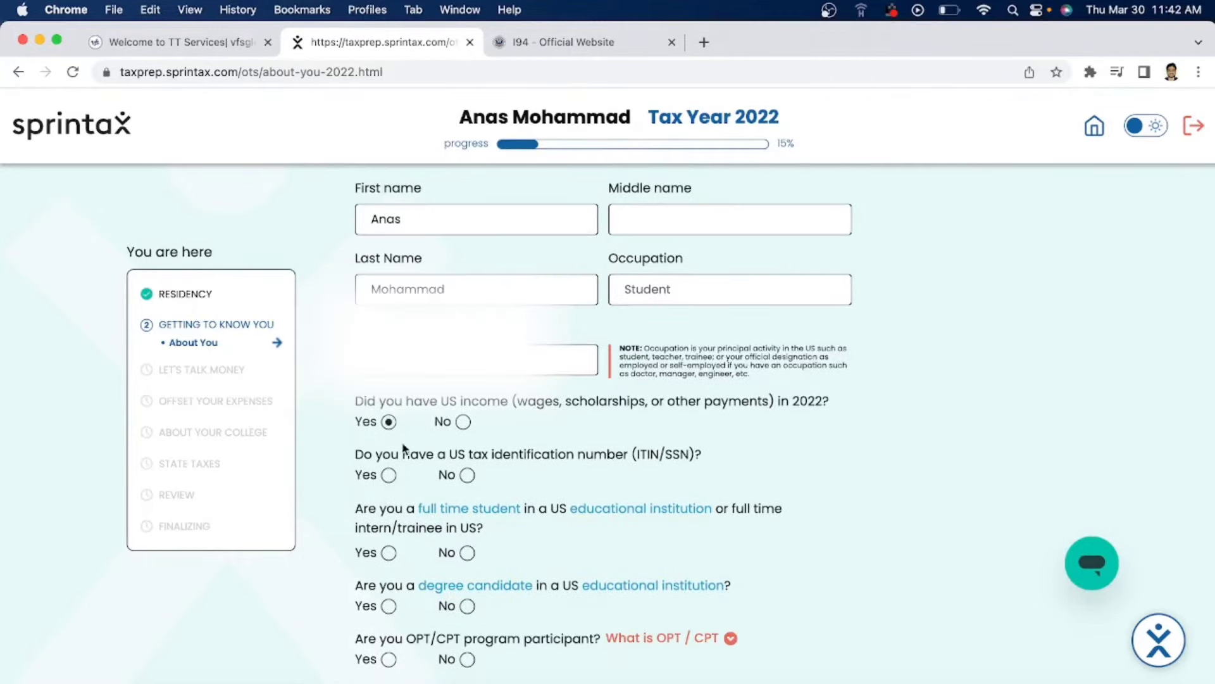
click(388, 474)
scroll(392, 481, down, 1)
click(597, 443)
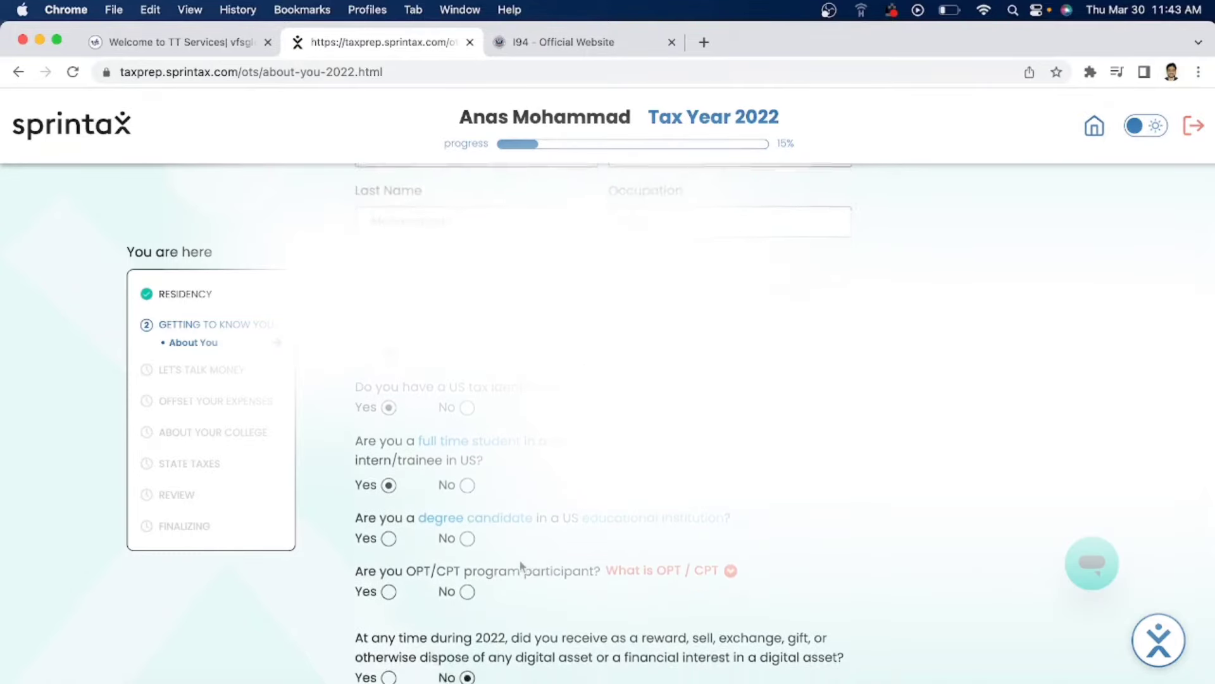
Check the degree candidate definition, answer Yes to OPT/CPT participation and continue to the address page
mouse_move(497, 521)
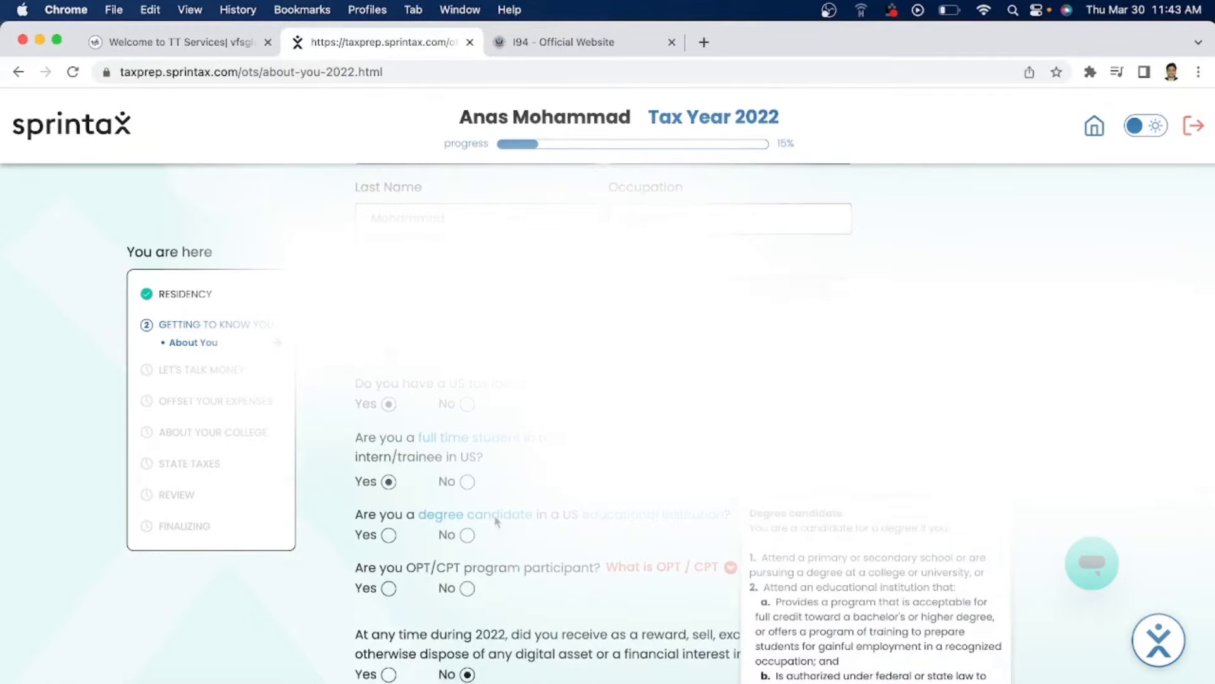
scroll(497, 521, down, 2)
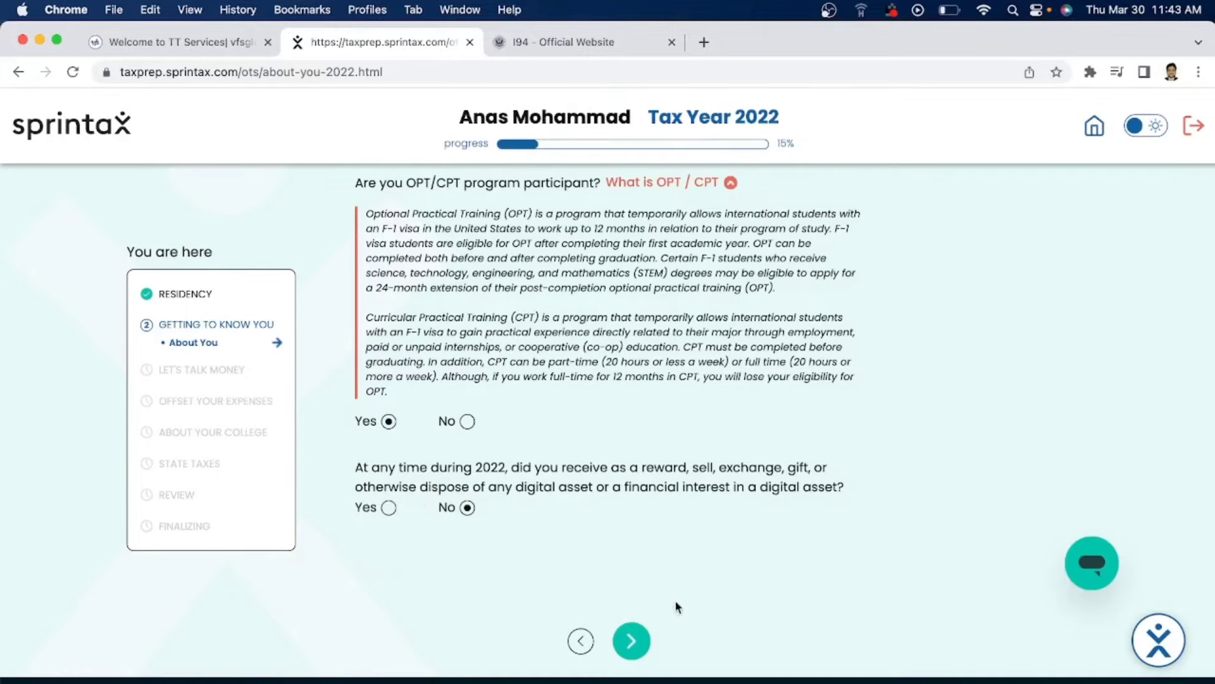
click(632, 641)
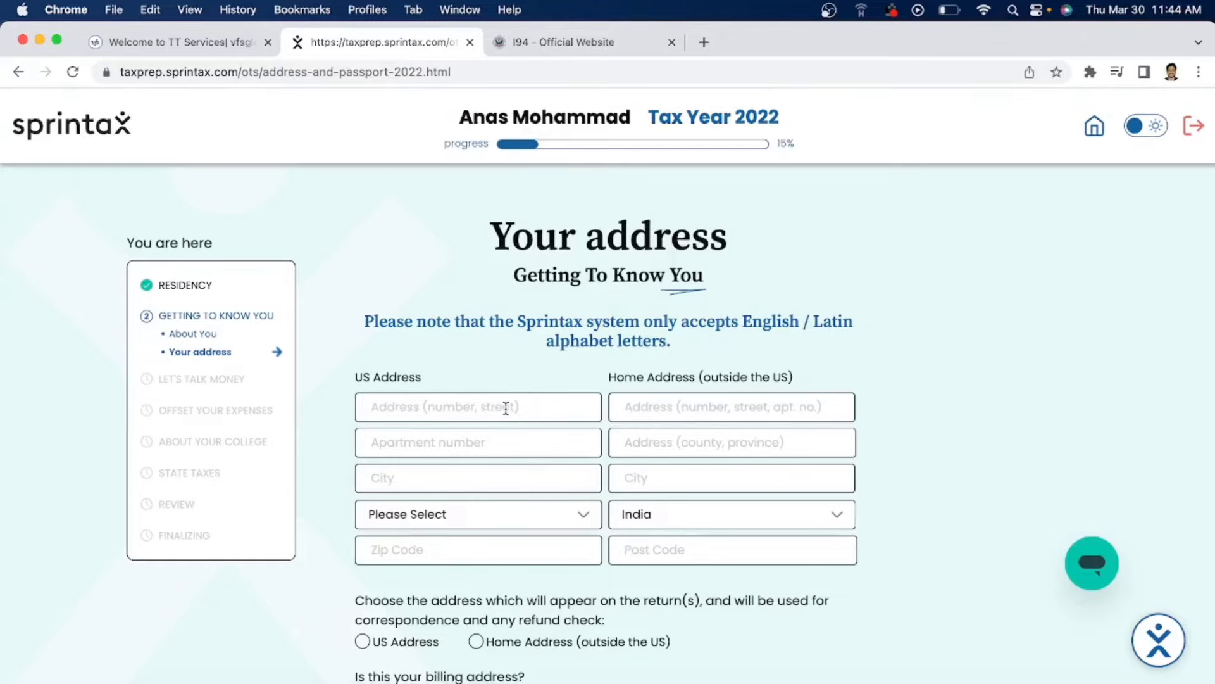
Fill in the US street address on the address page
scroll(506, 407, down, 1)
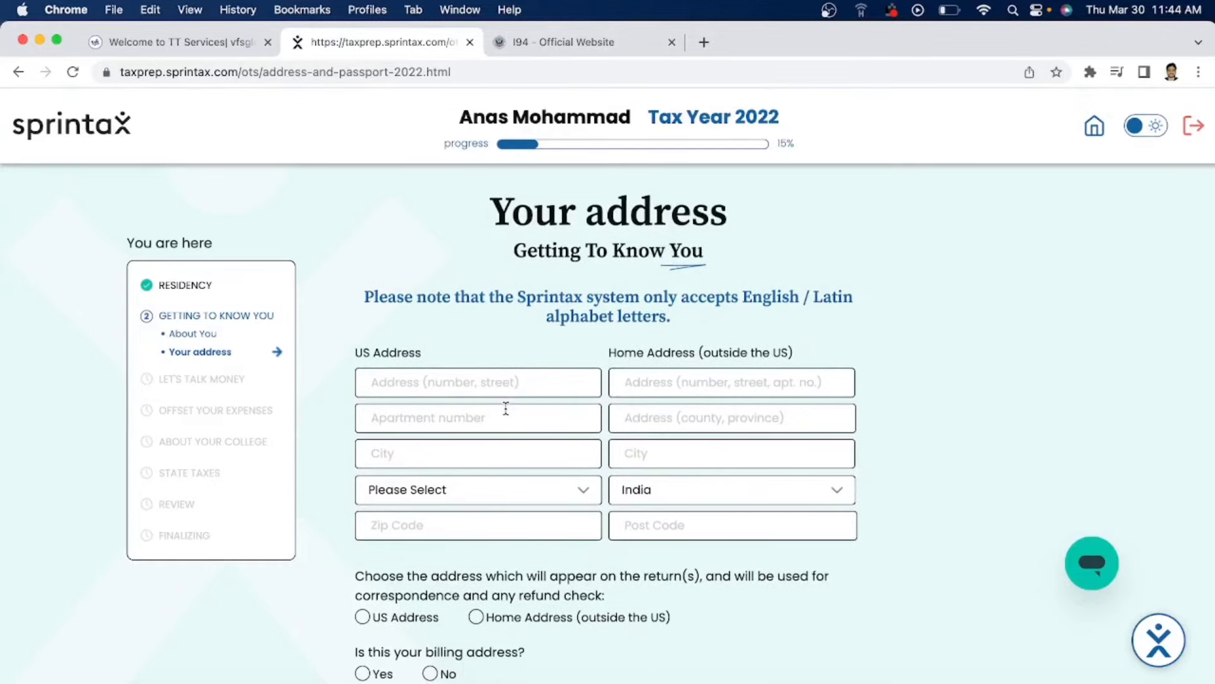
scroll(506, 408, down, 1)
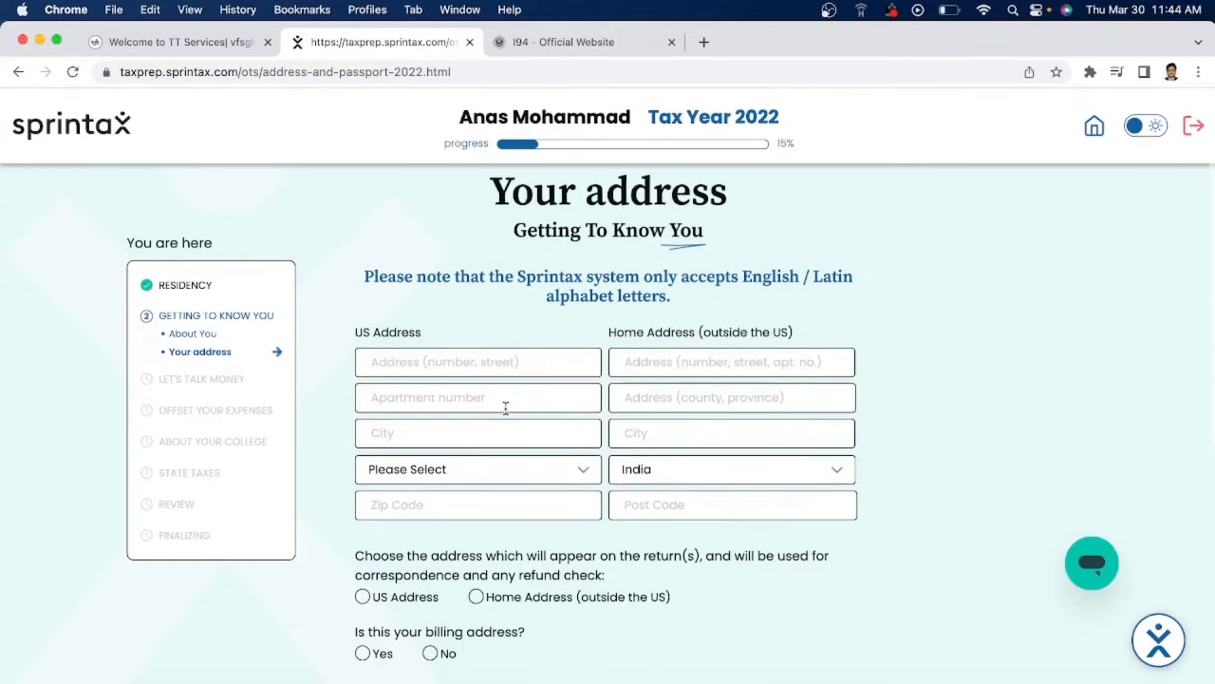
click(447, 367)
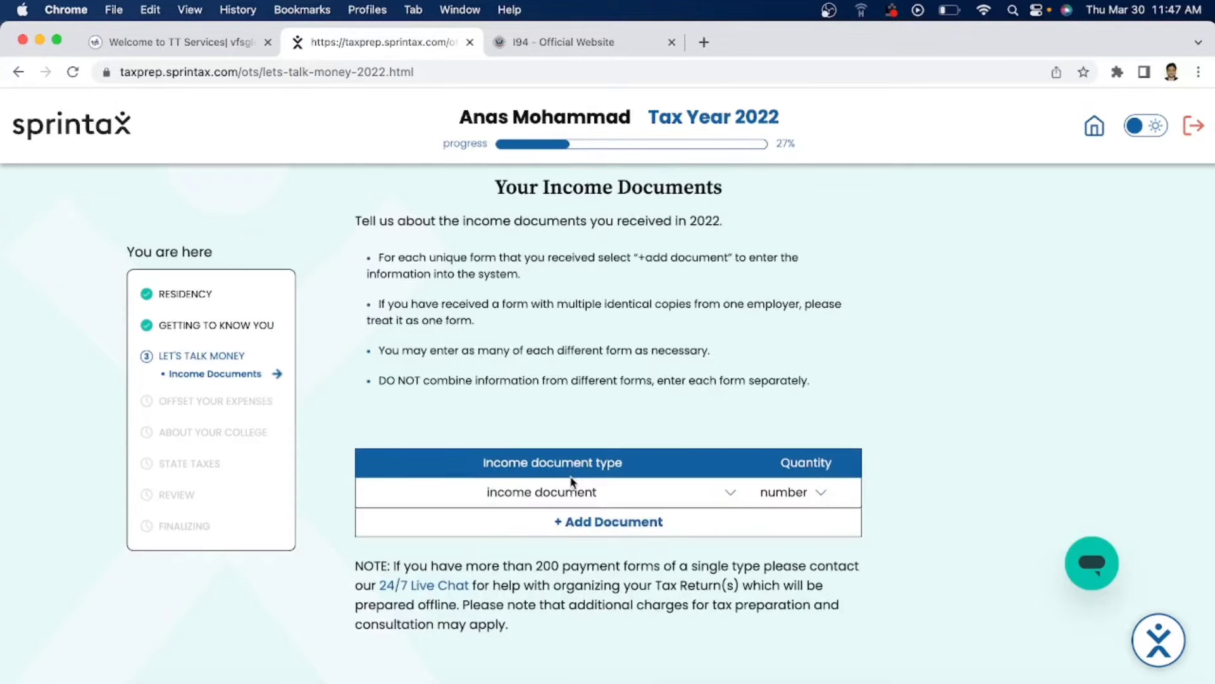
Review the instructions for income documents and the table for their type and quantity
scroll(572, 483, down, 1)
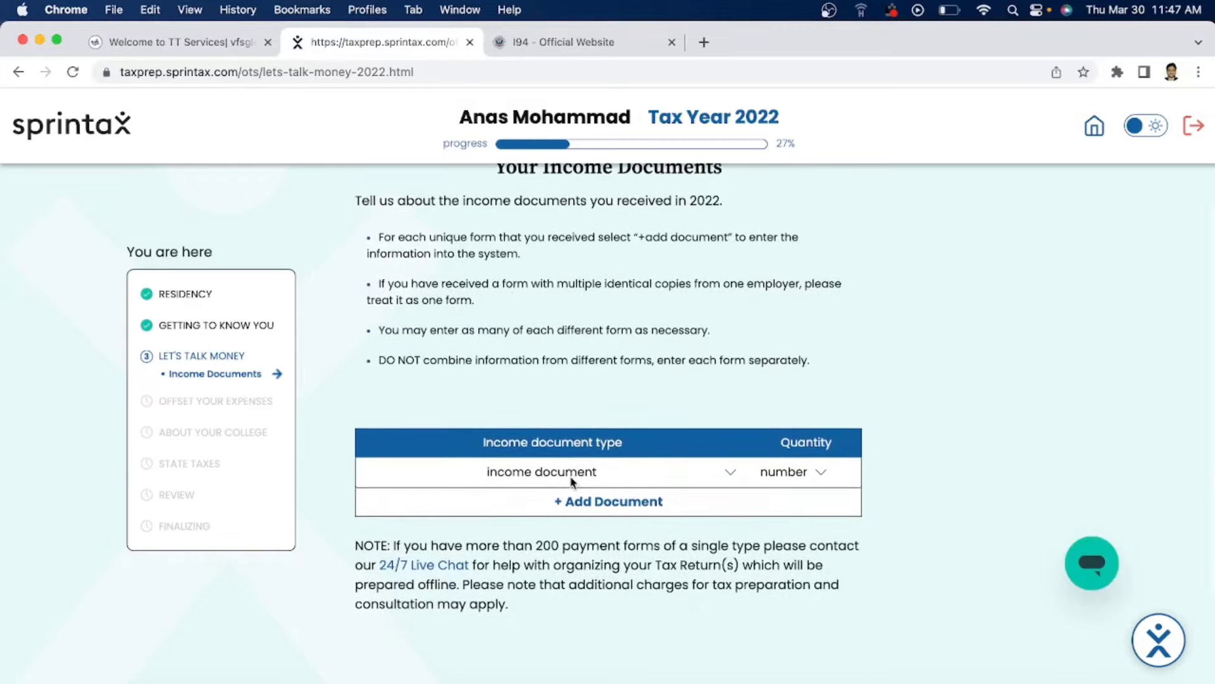
scroll(571, 481, down, 2)
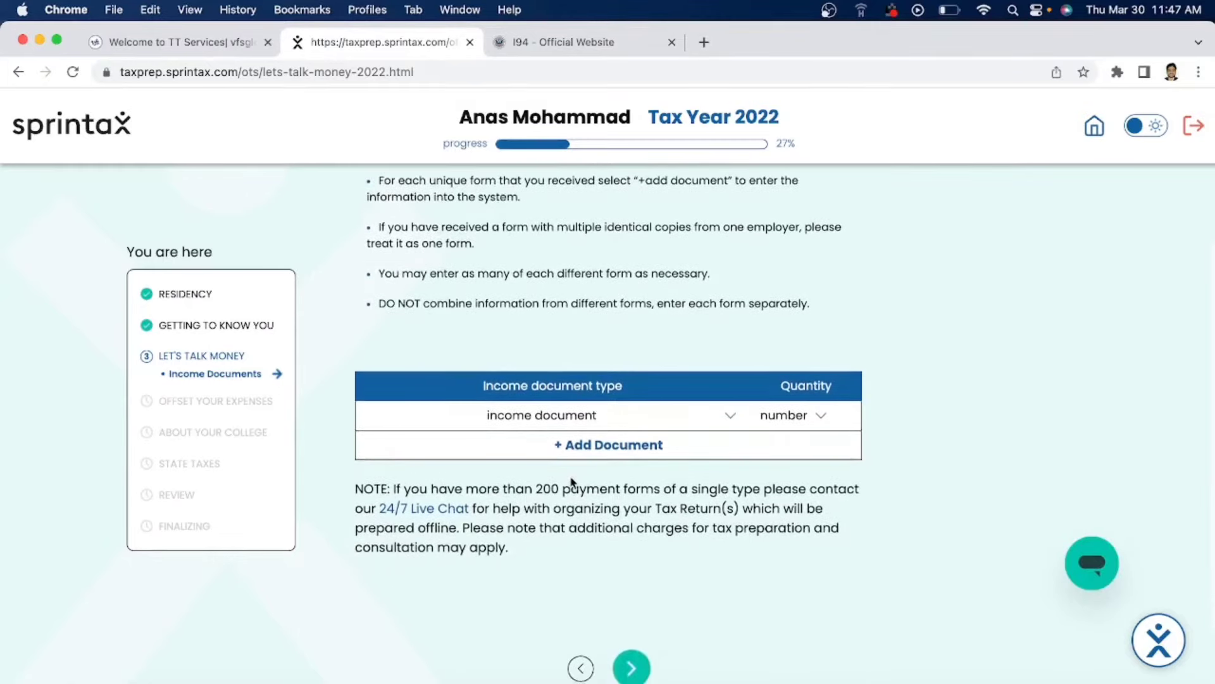
scroll(569, 470, down, 2)
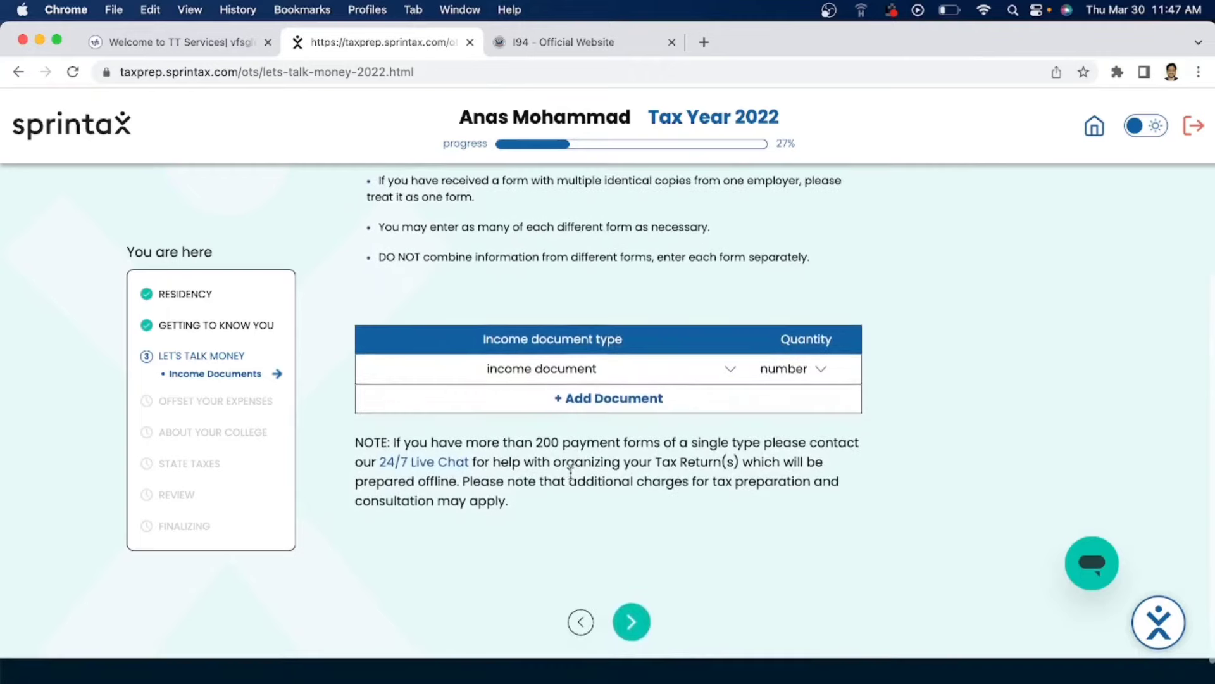
Add a second income document row and open the document type choices for the first row
click(594, 406)
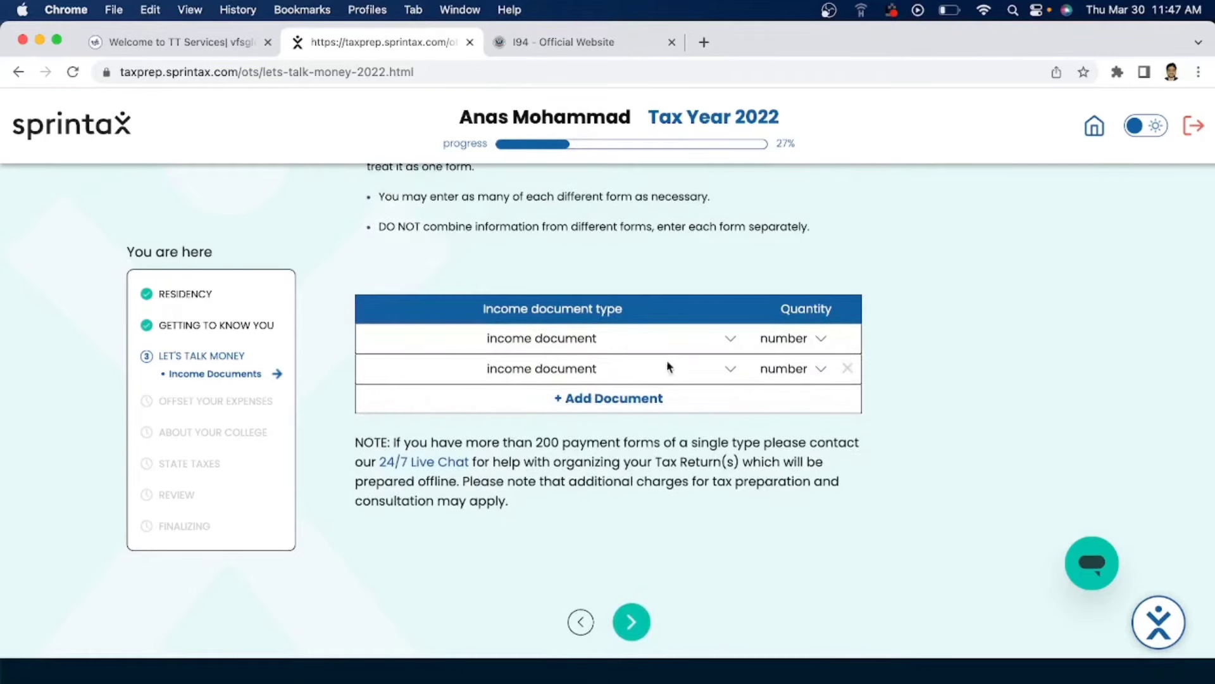
click(731, 336)
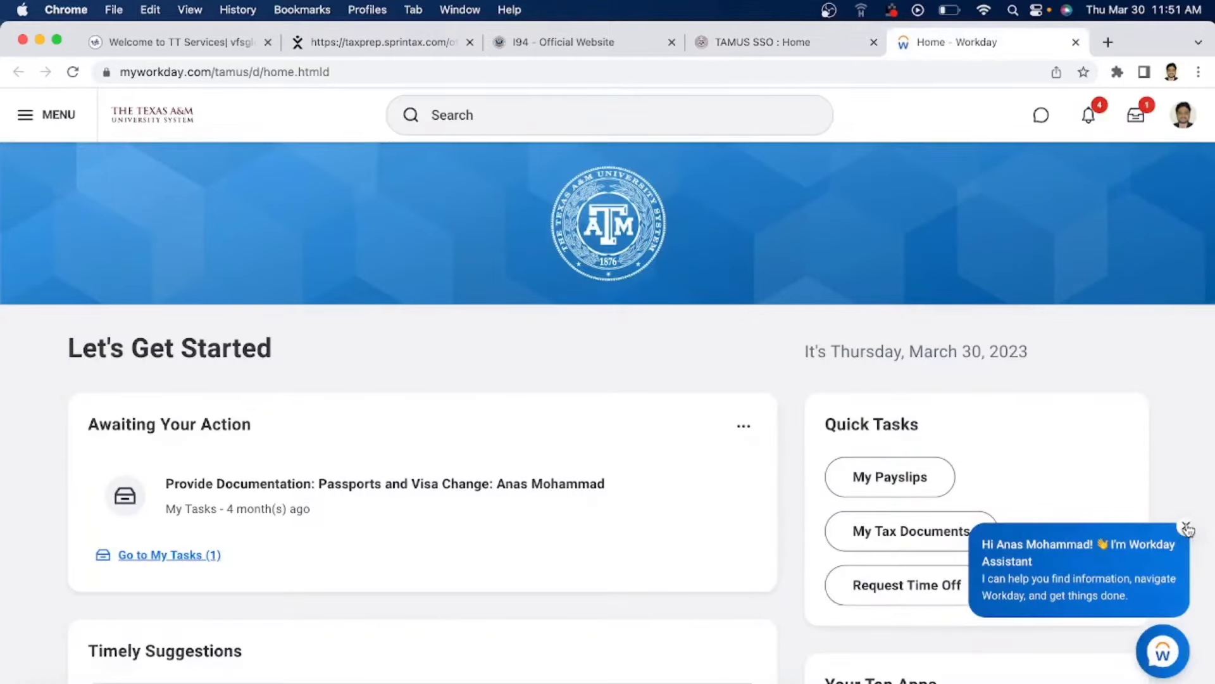
In Workday, dismiss the assistant message, open My Tax Documents and request the 2022 W-2 employee copy with the Notify Me Later option
click(1187, 529)
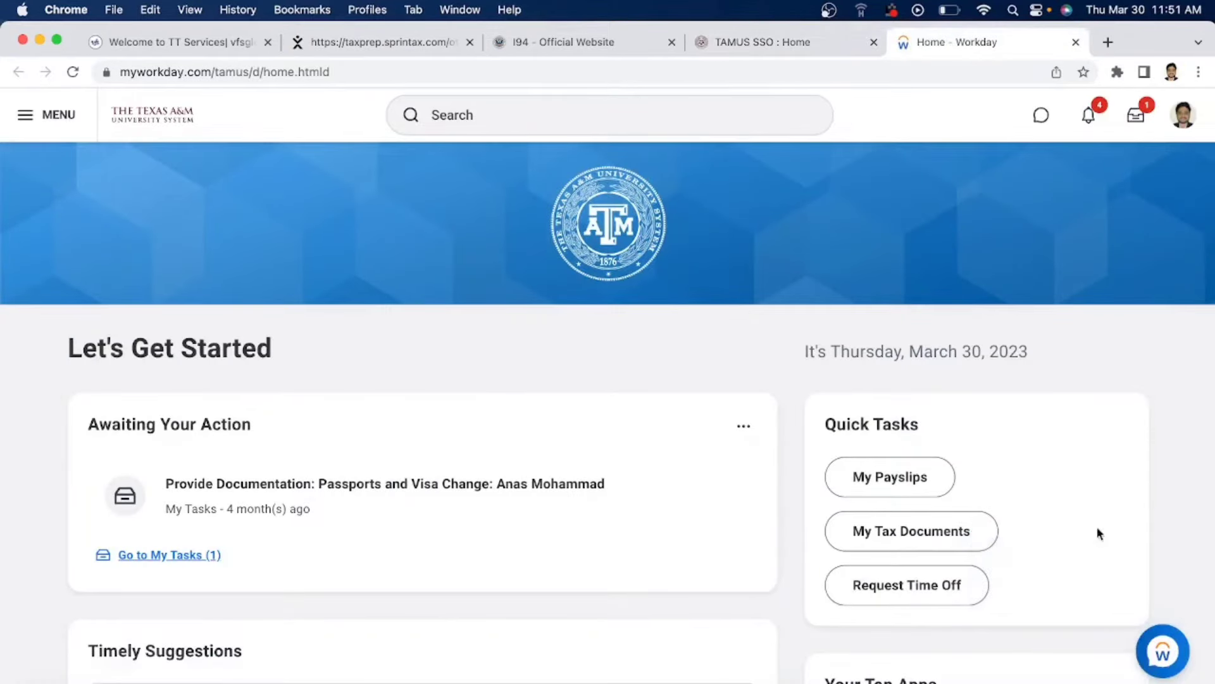
click(964, 533)
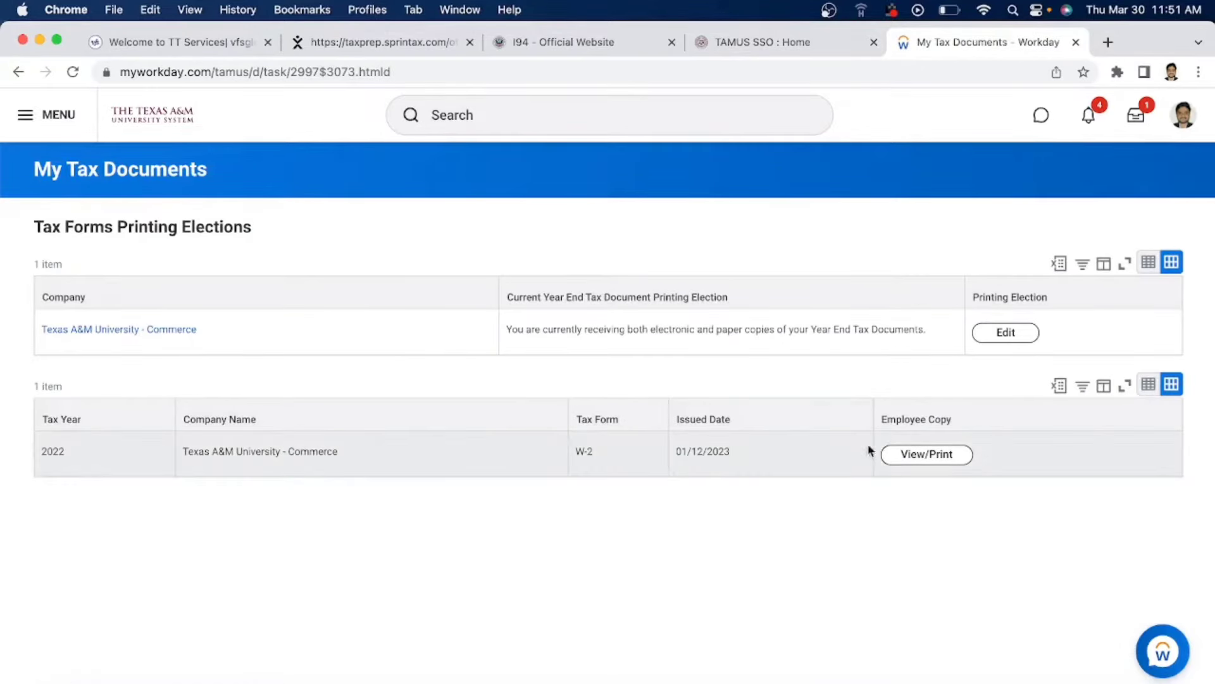
click(922, 457)
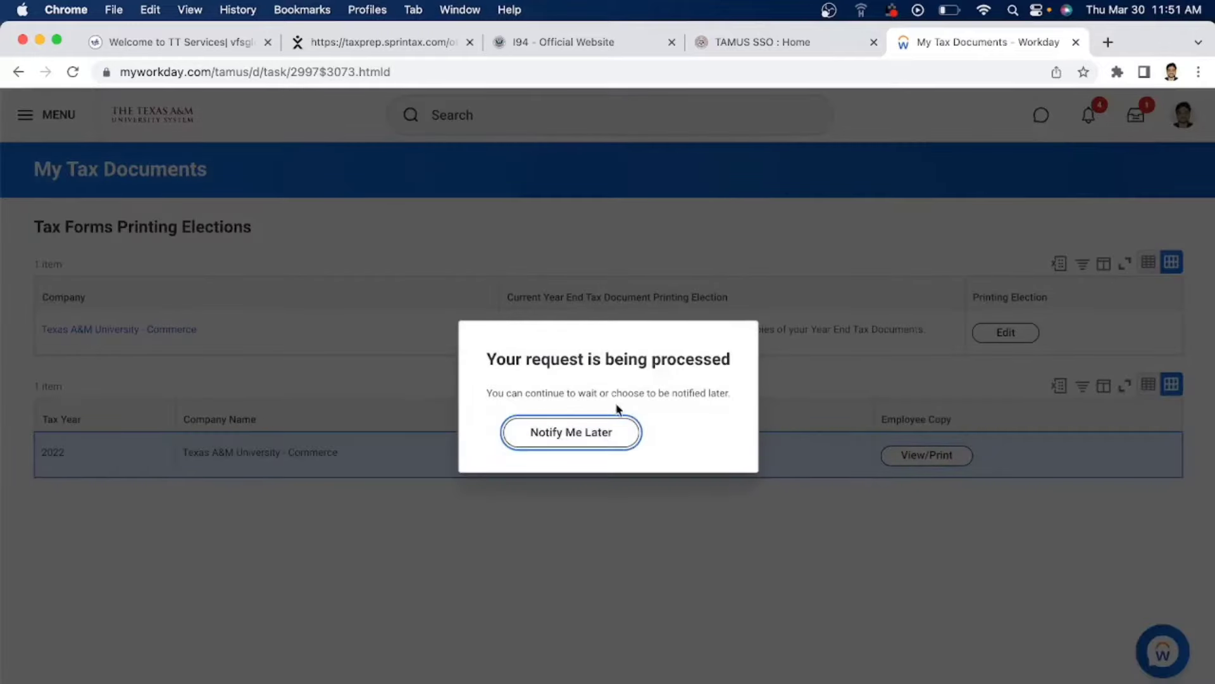
click(610, 433)
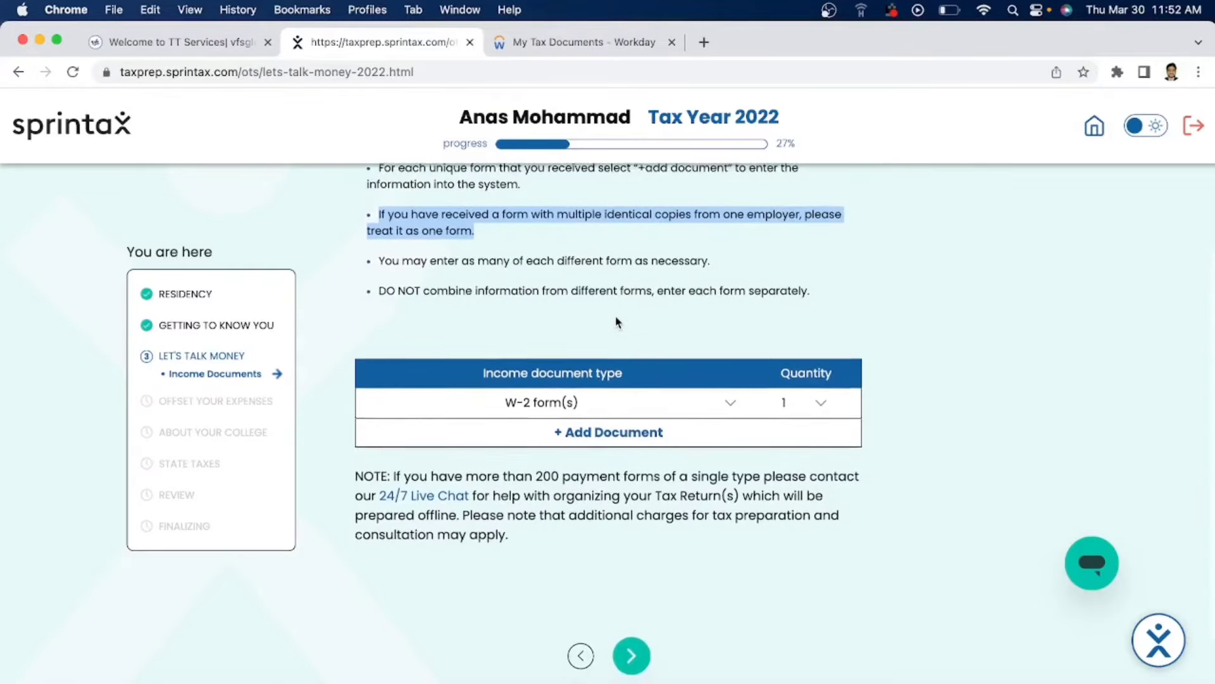
Back in Sprintax, continue with one W-2 form as the income document and view the W-2 page instructions
scroll(617, 322, down, 1)
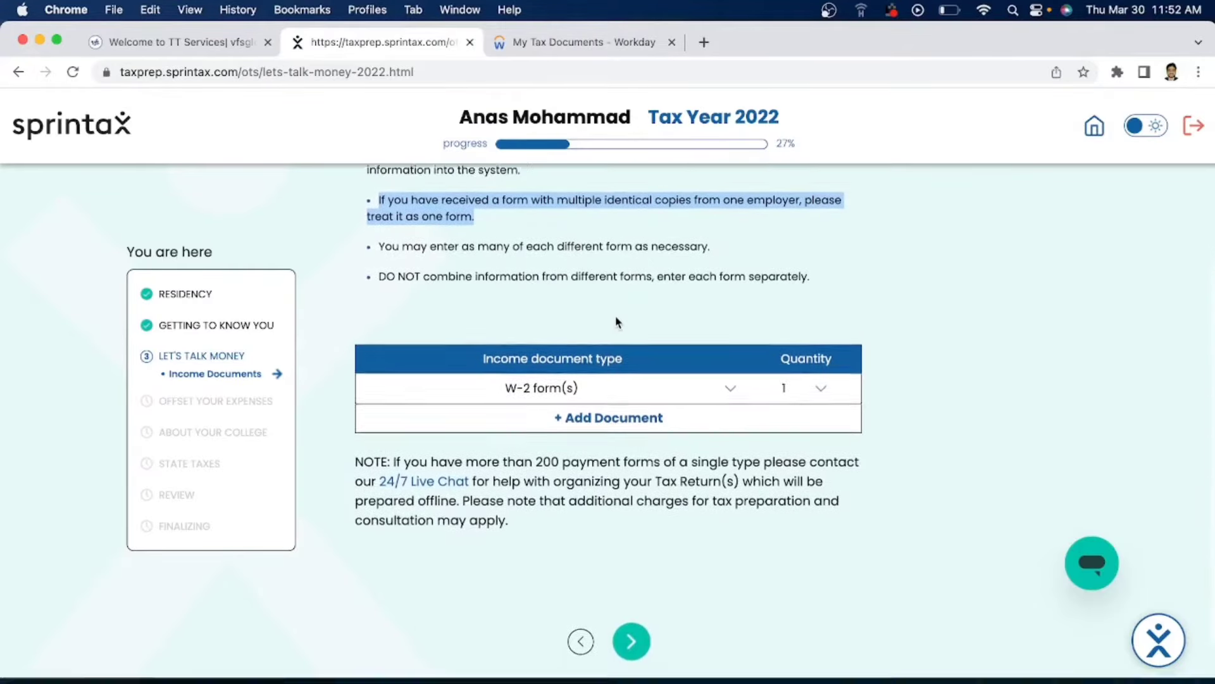
scroll(618, 322, down, 5)
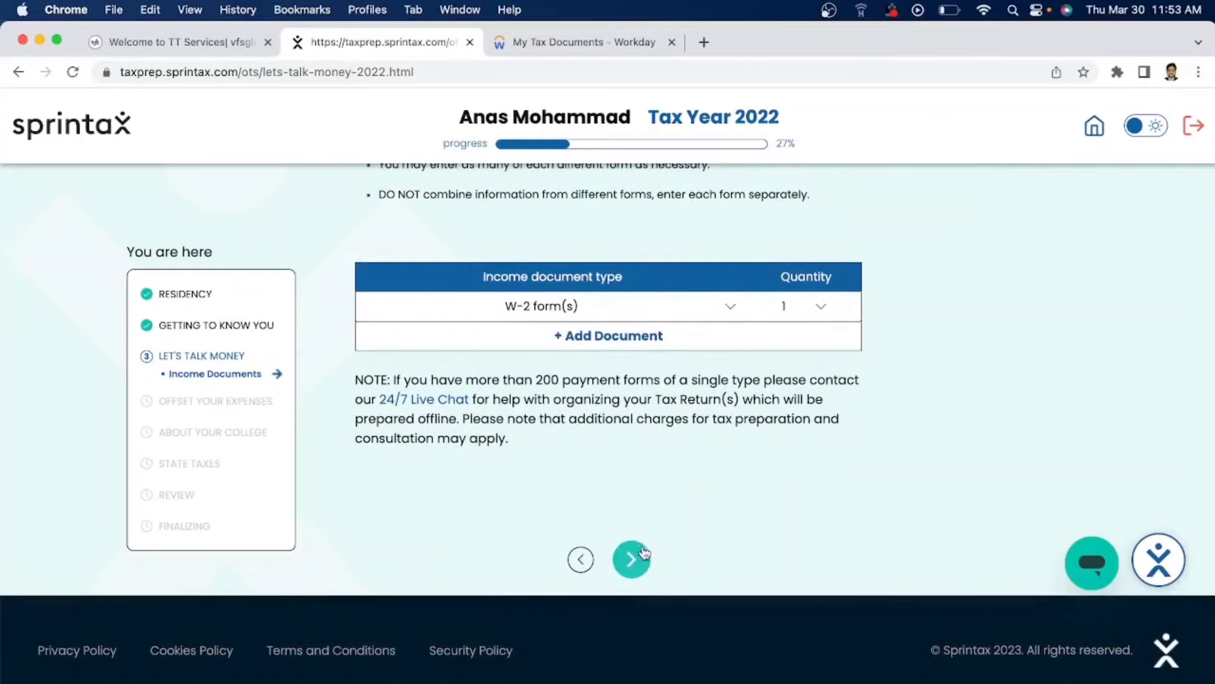
click(643, 554)
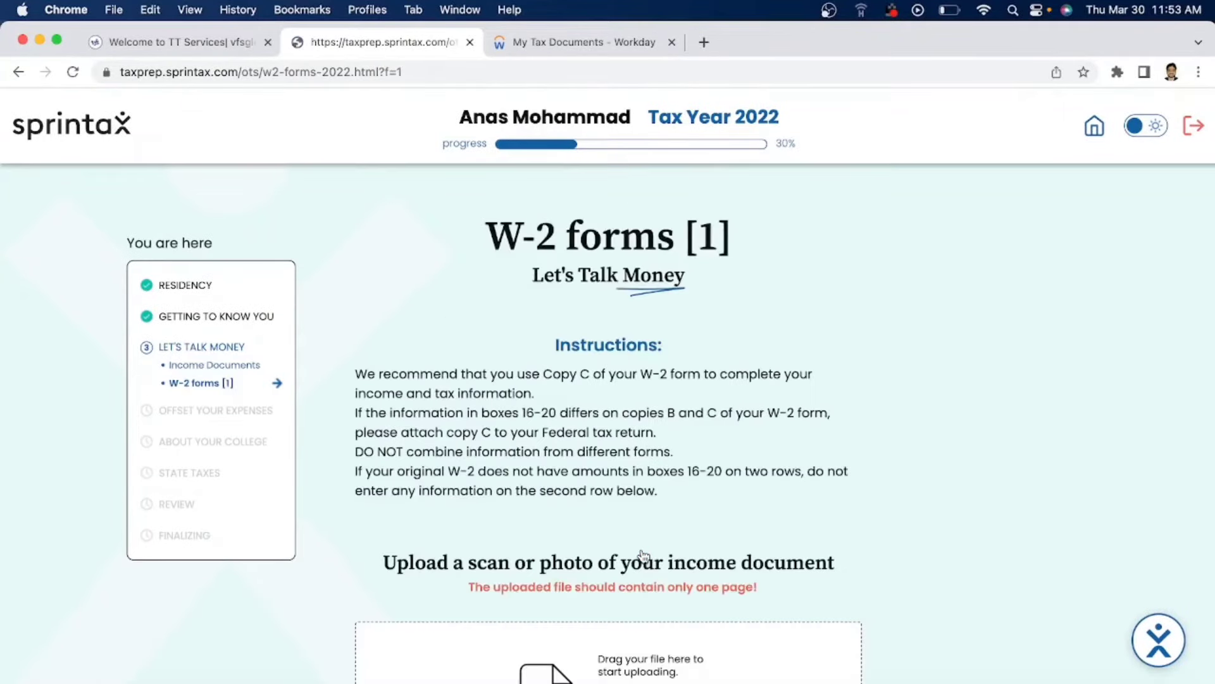
scroll(688, 396, down, 2)
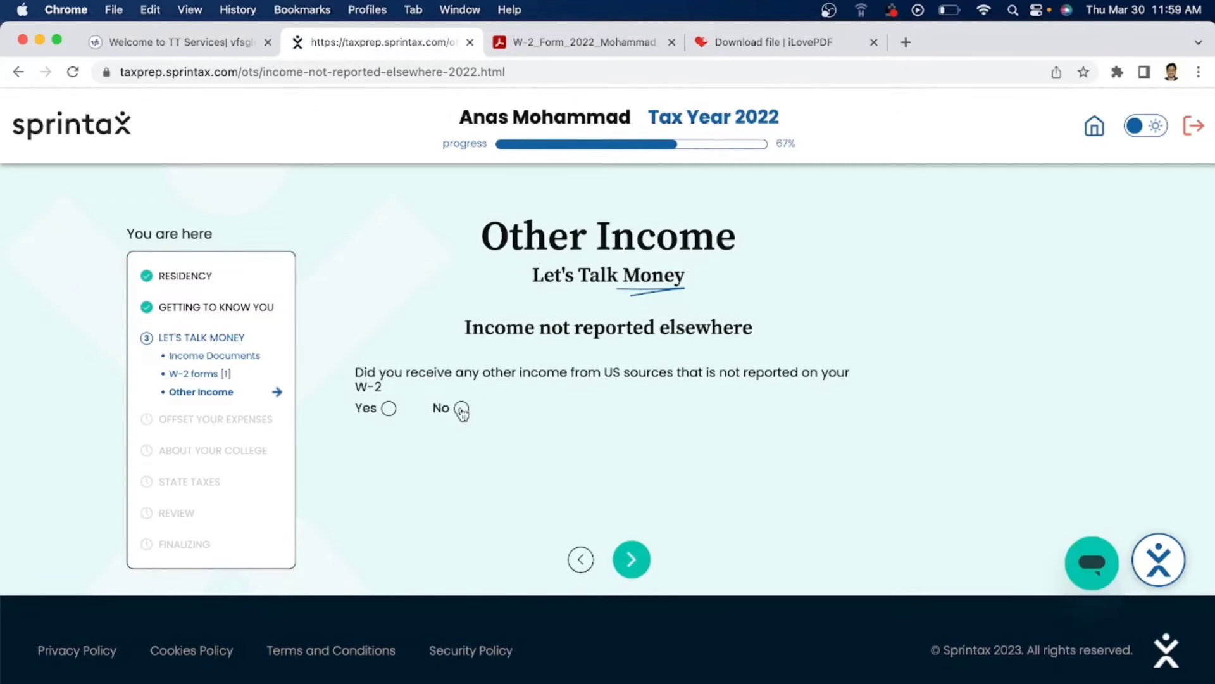
Answer No to having other US income not reported on the W-2 and continue
click(462, 409)
click(622, 573)
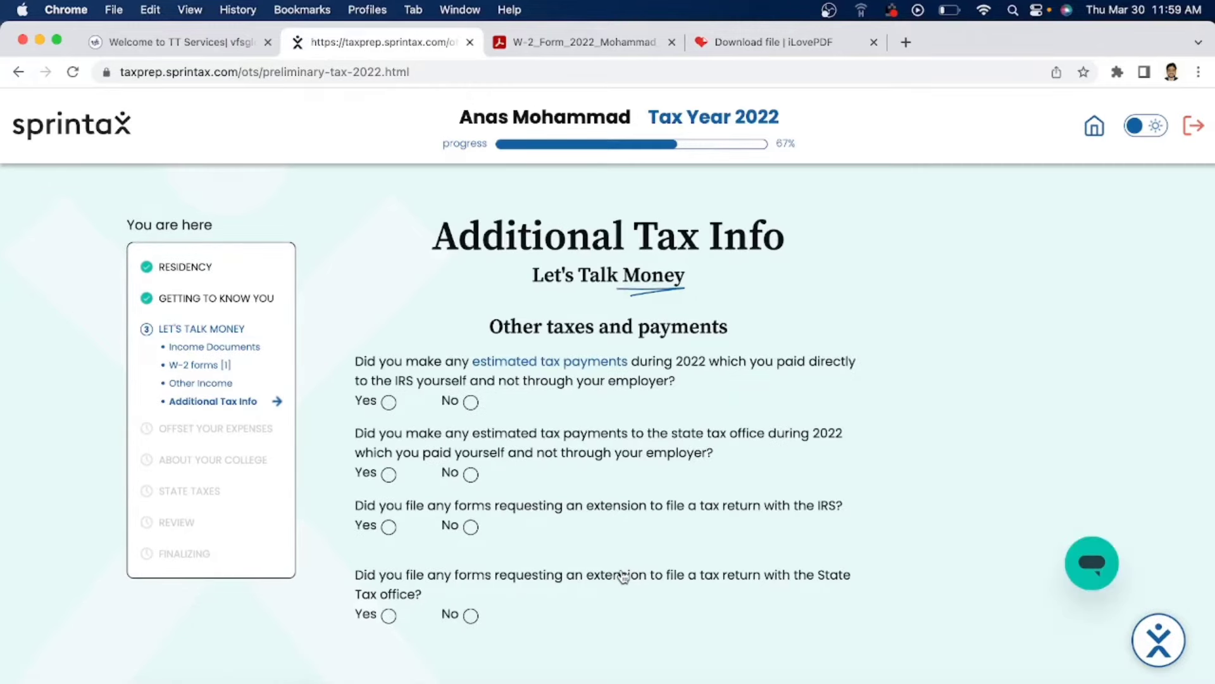
Answer No to making estimated federal or state tax payments and to filing IRS or state extension requests
scroll(623, 576, down, 1)
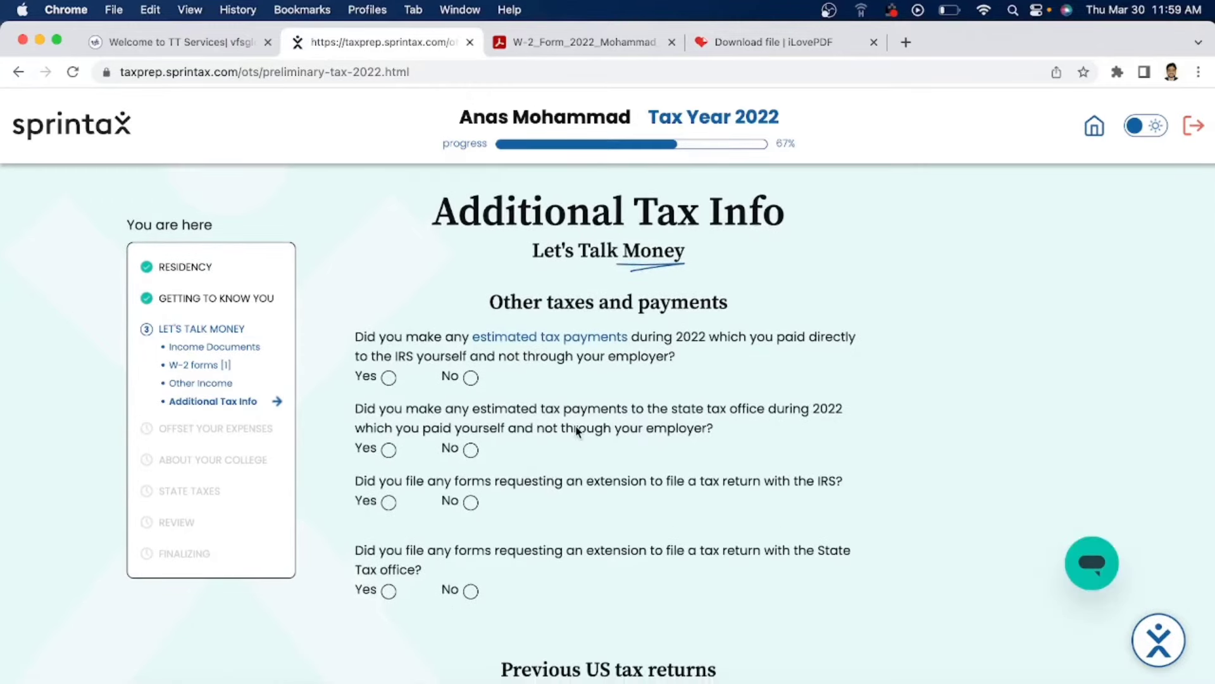
scroll(577, 431, down, 2)
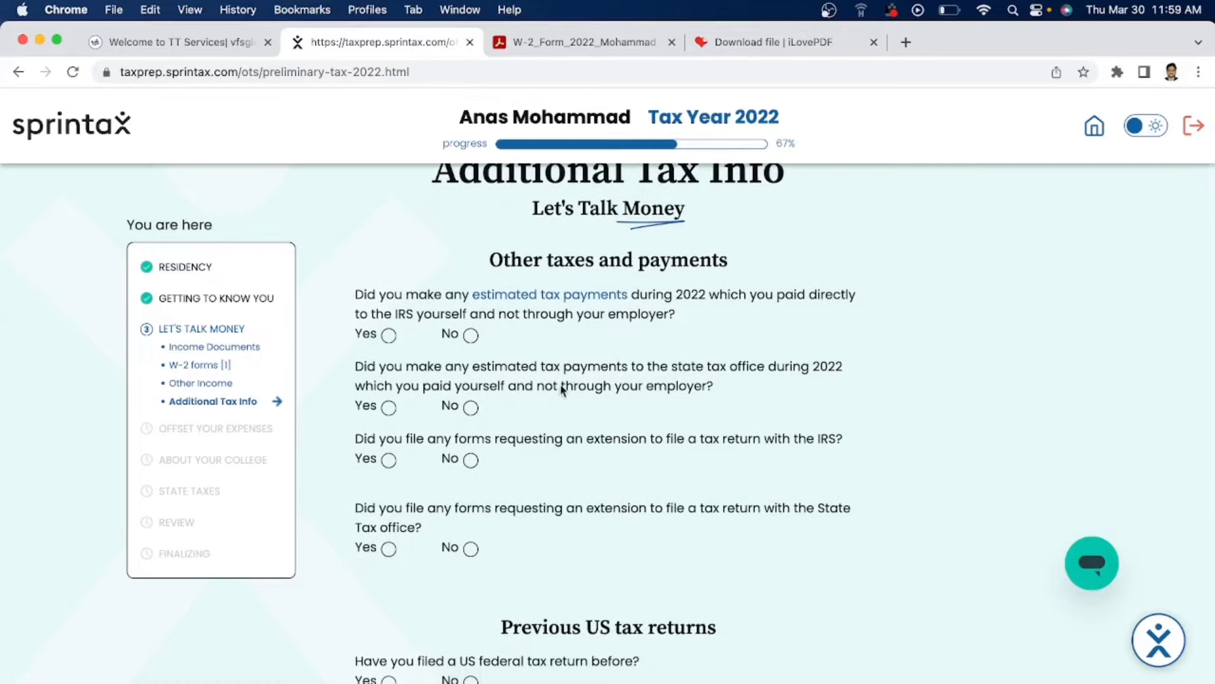
click(471, 334)
scroll(502, 330, down, 1)
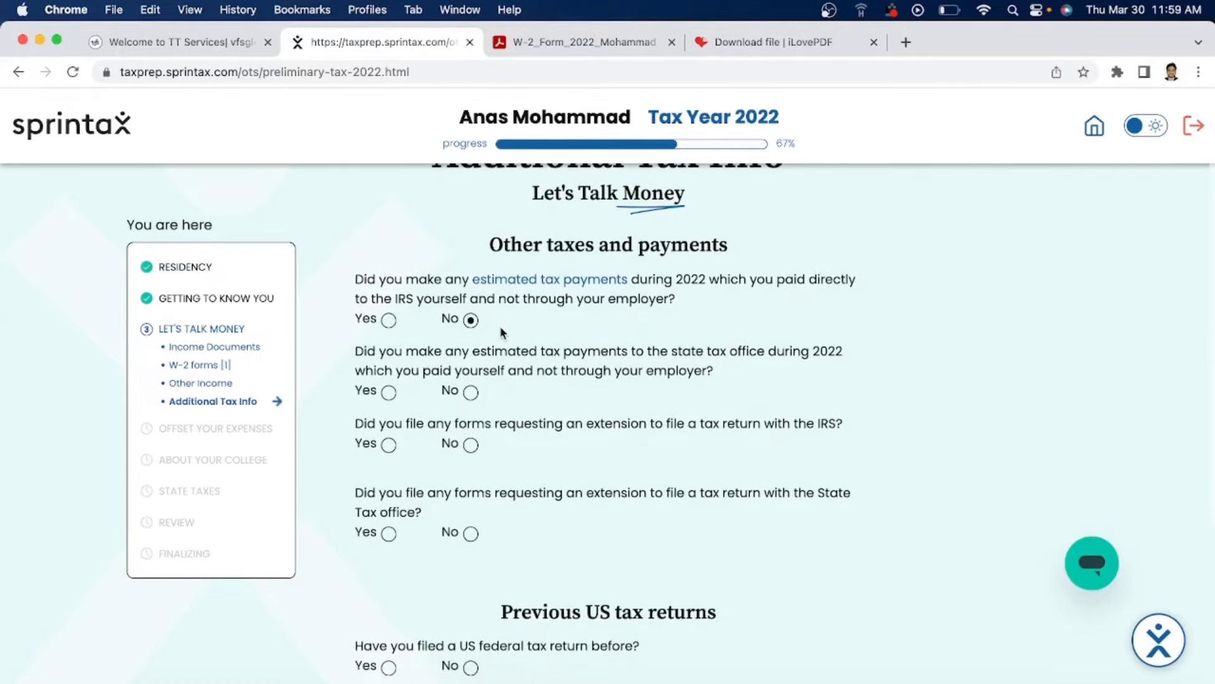
click(472, 393)
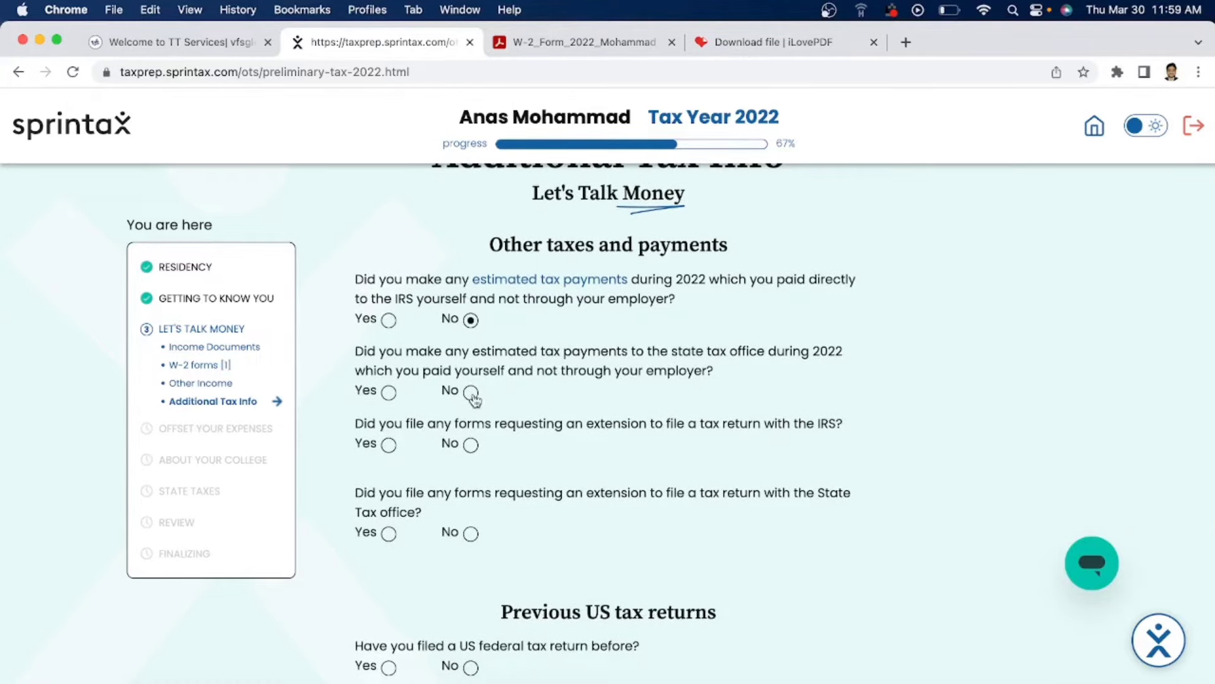
click(470, 445)
scroll(469, 451, down, 5)
click(469, 455)
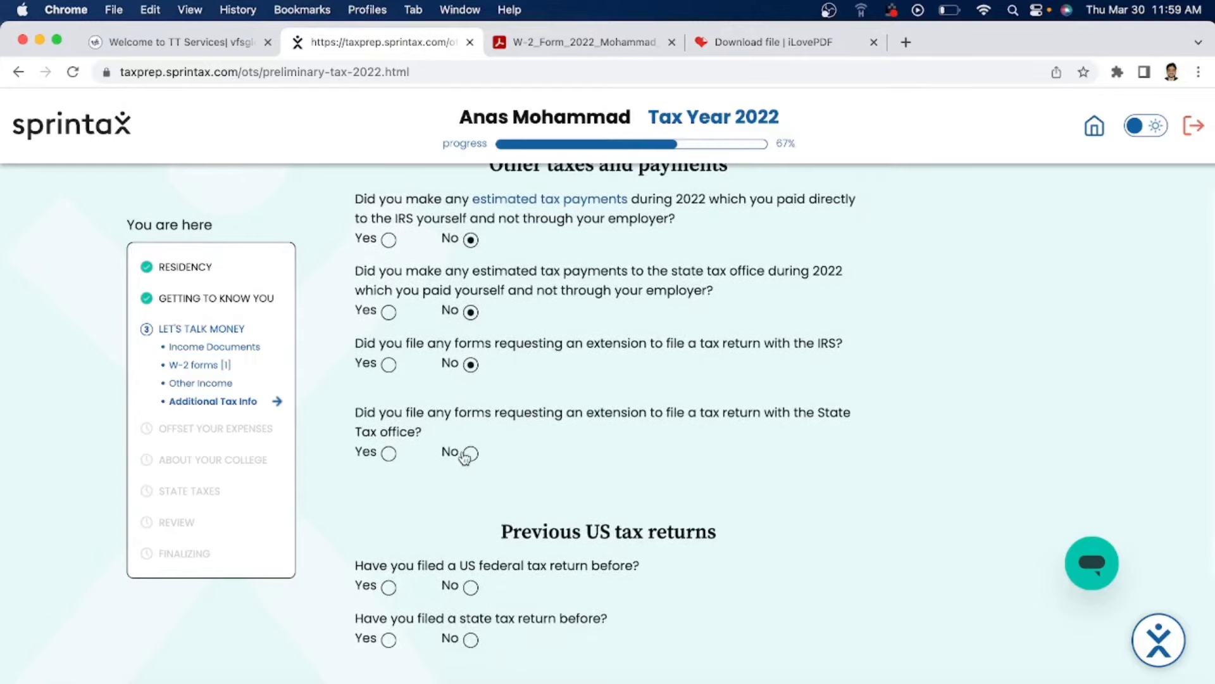
Answer No to having filed a US federal or state tax return before and continue
scroll(466, 455, down, 2)
scroll(463, 457, down, 3)
click(470, 499)
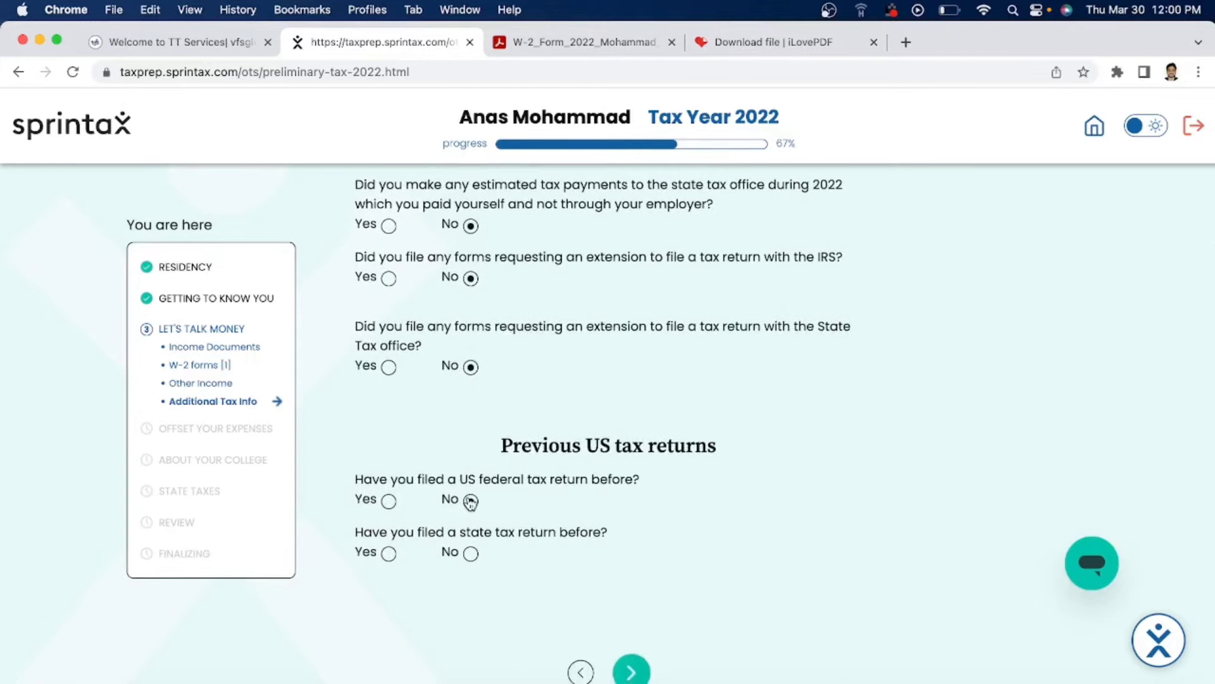
scroll(470, 503, down, 1)
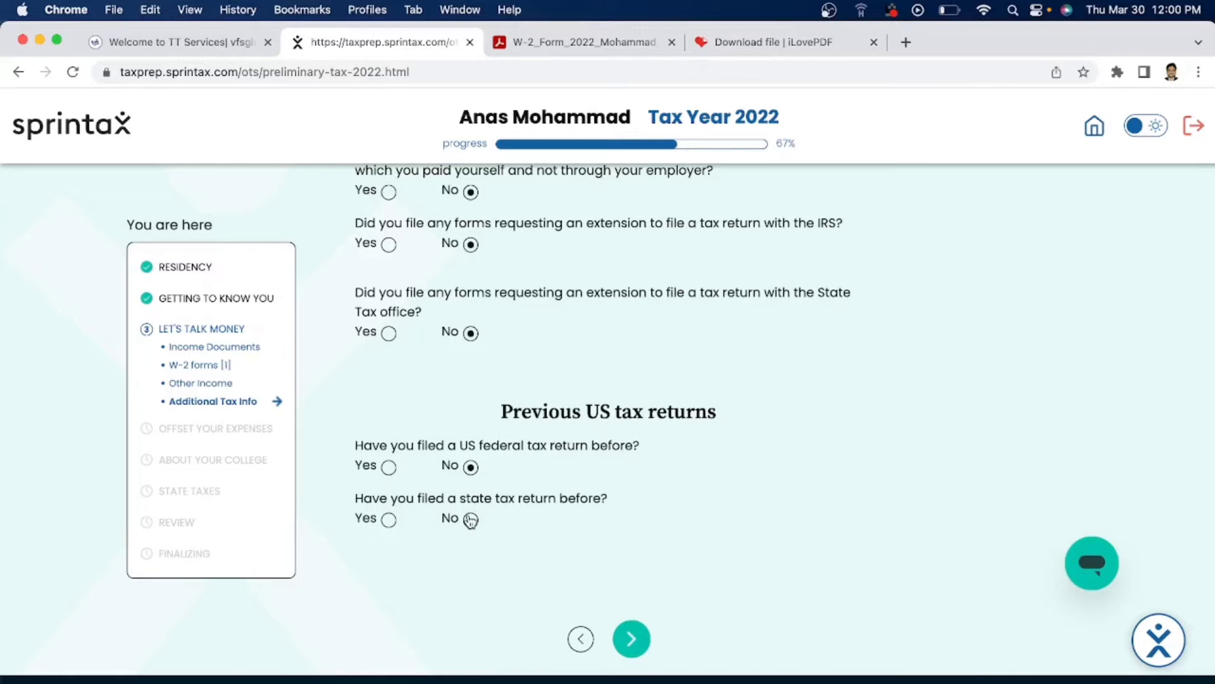
click(470, 519)
scroll(570, 475, up, 1)
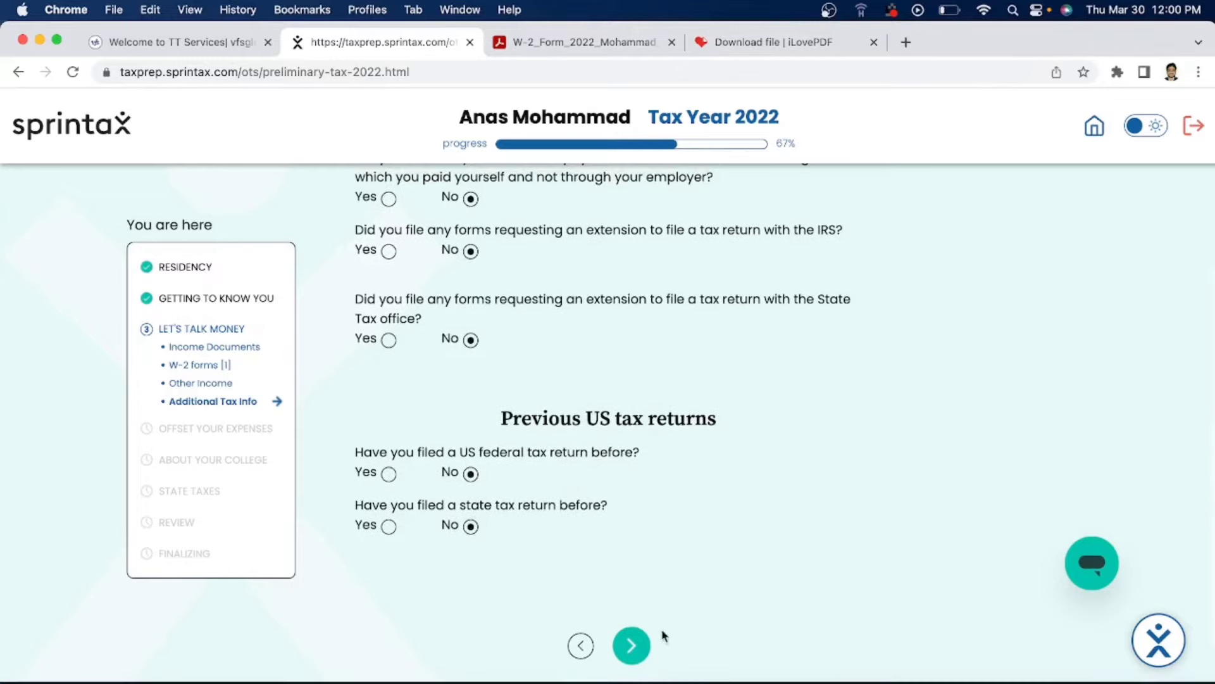
click(633, 649)
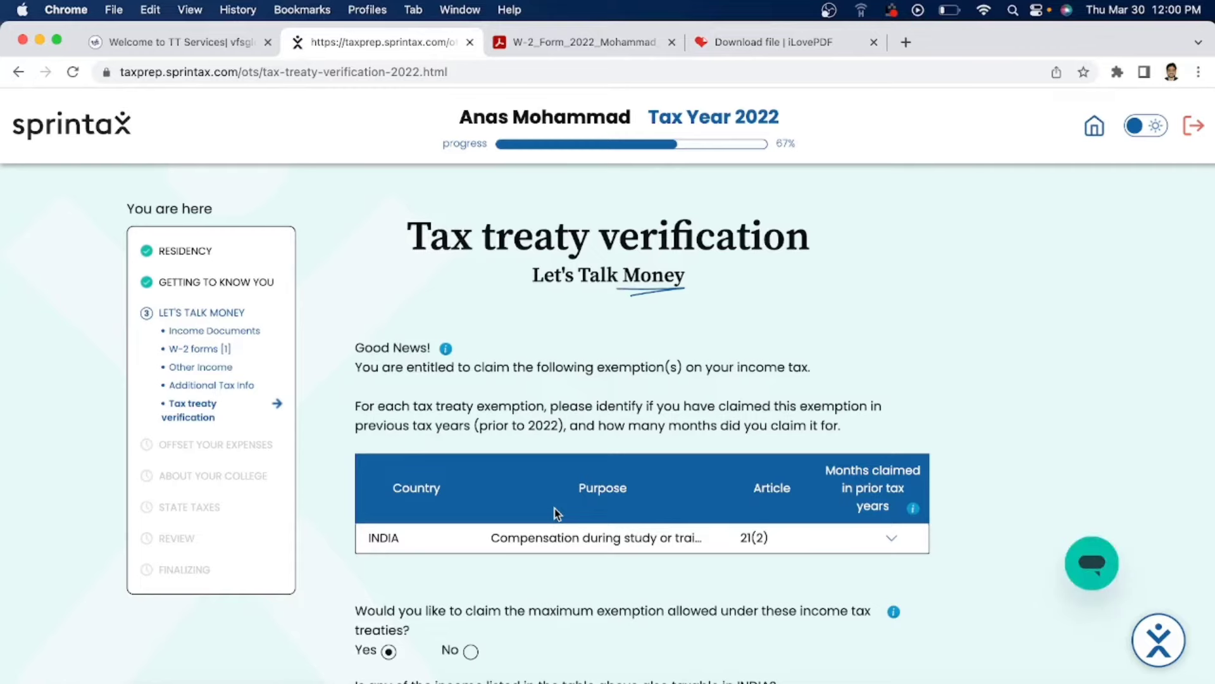
Set the months claimed in prior tax years for the India treaty exemption to 0 months and continue
scroll(556, 513, down, 1)
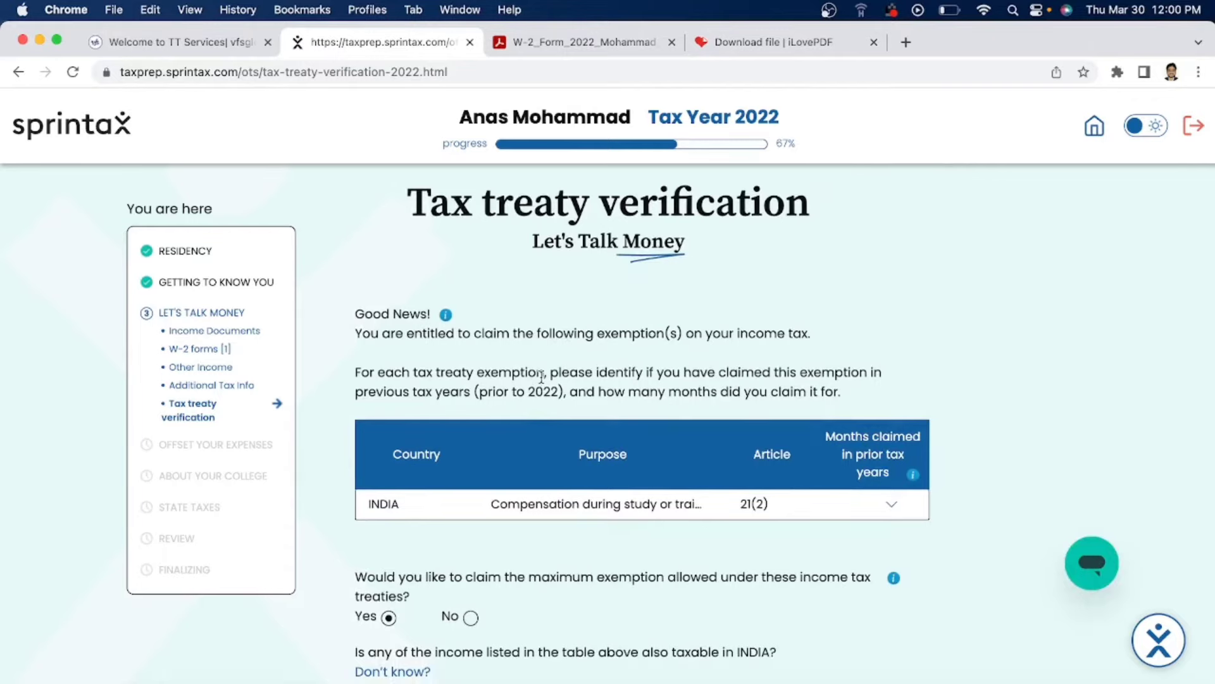
scroll(541, 377, down, 2)
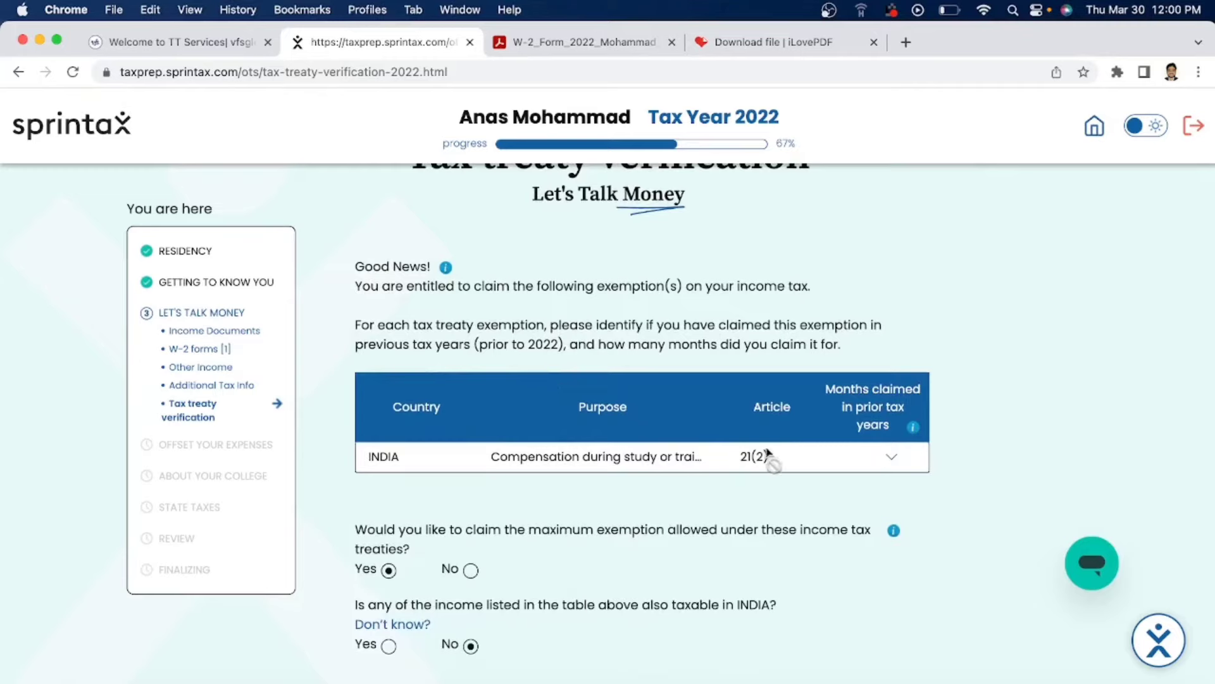
click(892, 453)
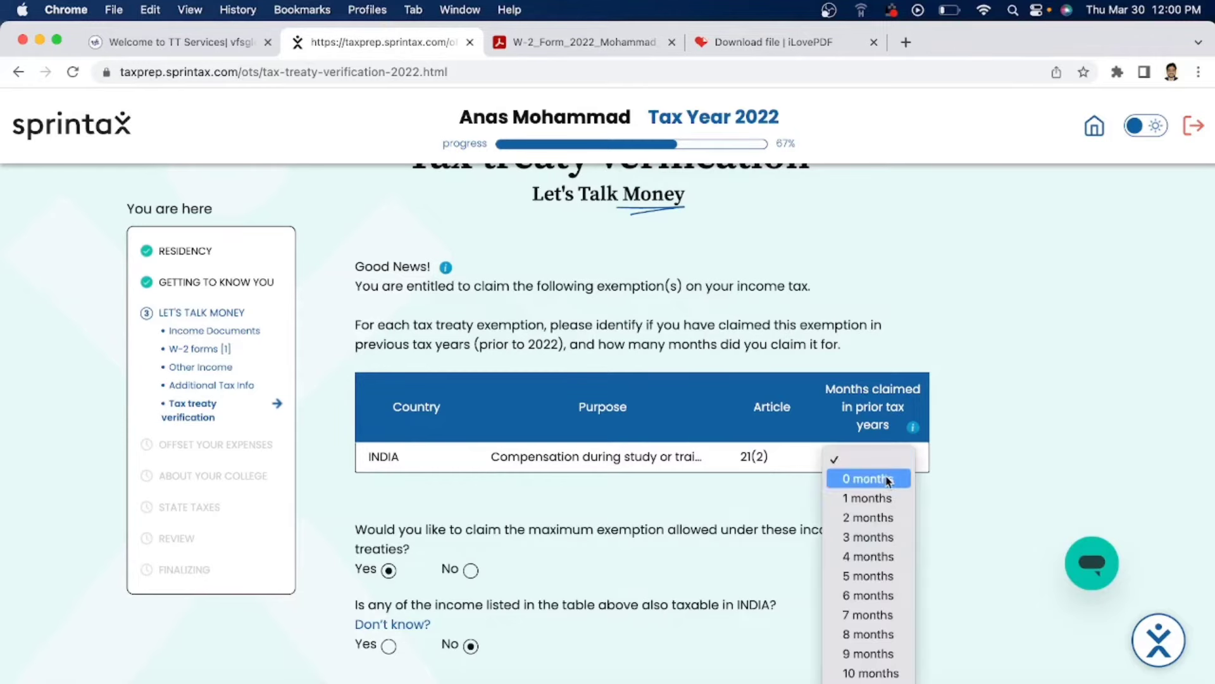
click(888, 480)
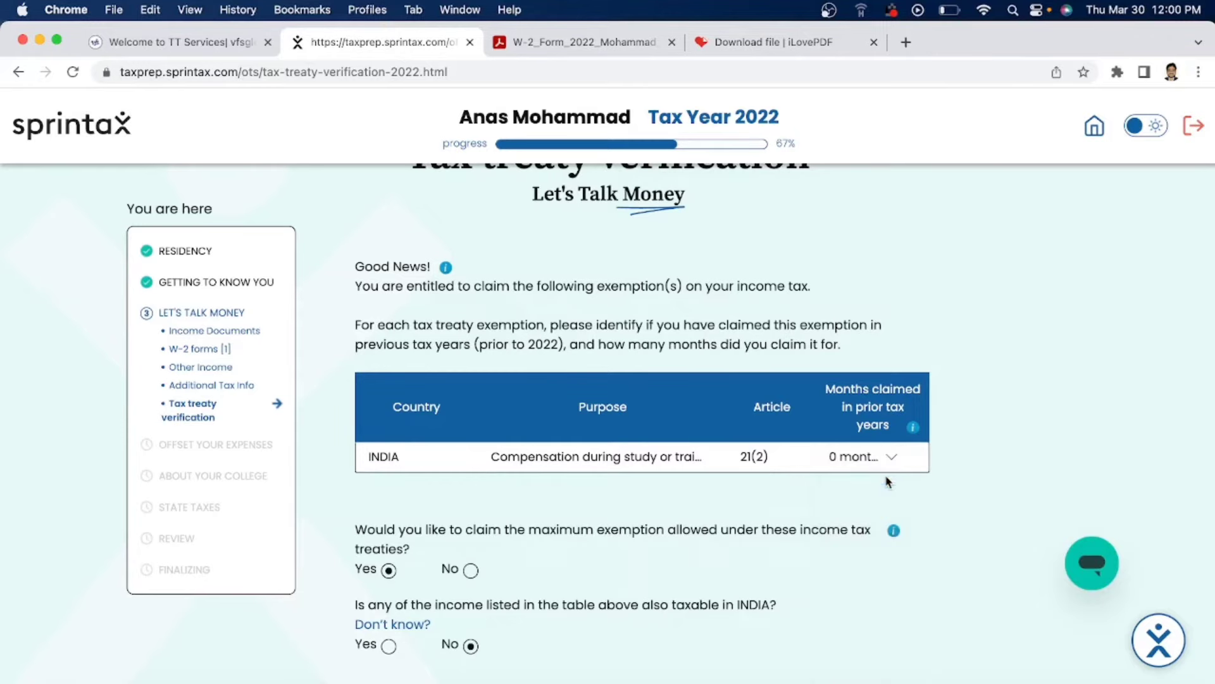
scroll(888, 479, down, 2)
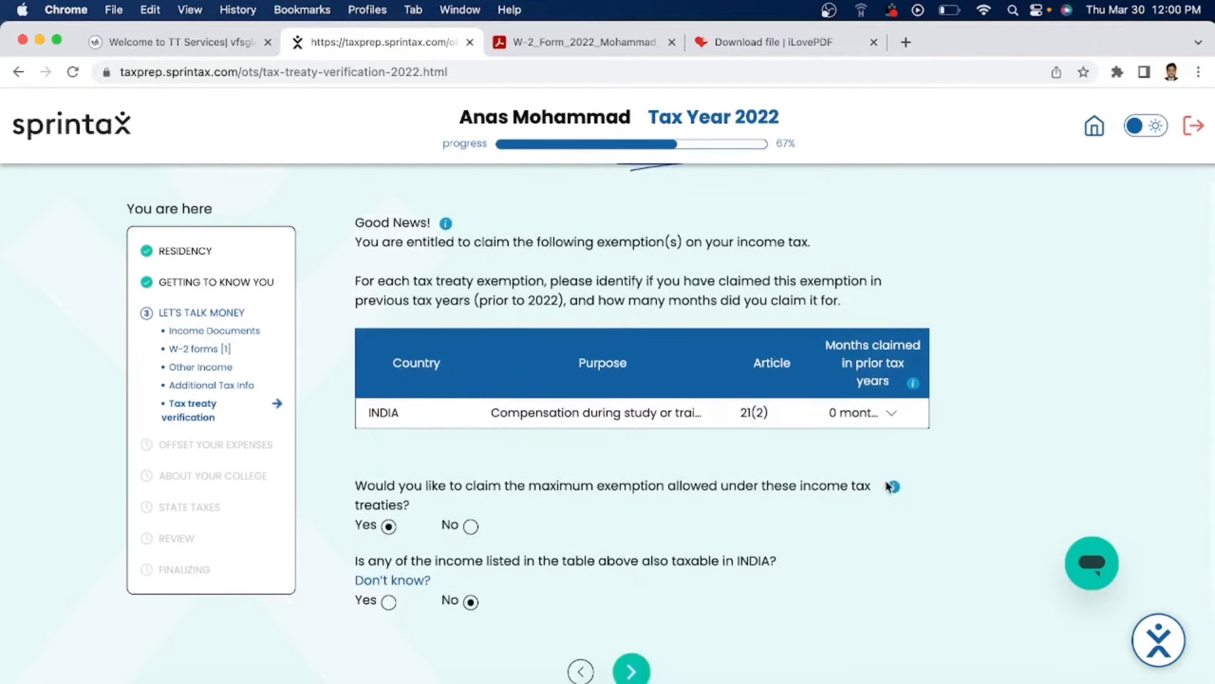
mouse_move(896, 488)
click(632, 665)
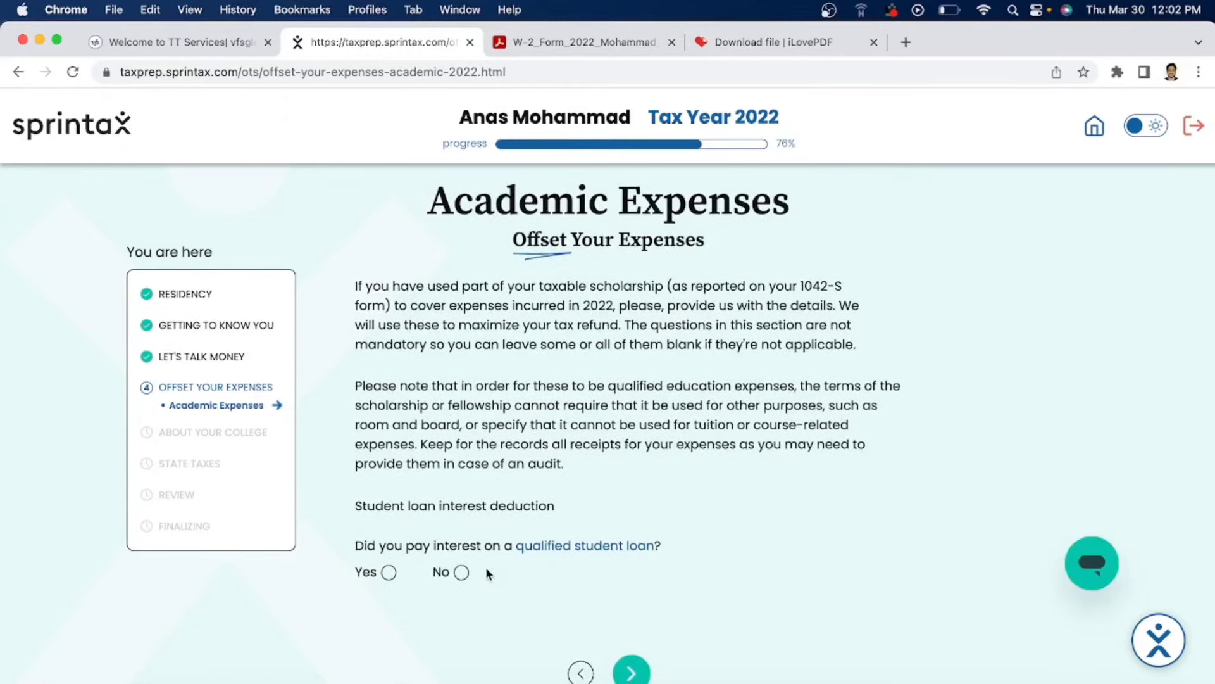
Answer No to paying interest on a qualified student loan and continue to the other expenses page
click(460, 572)
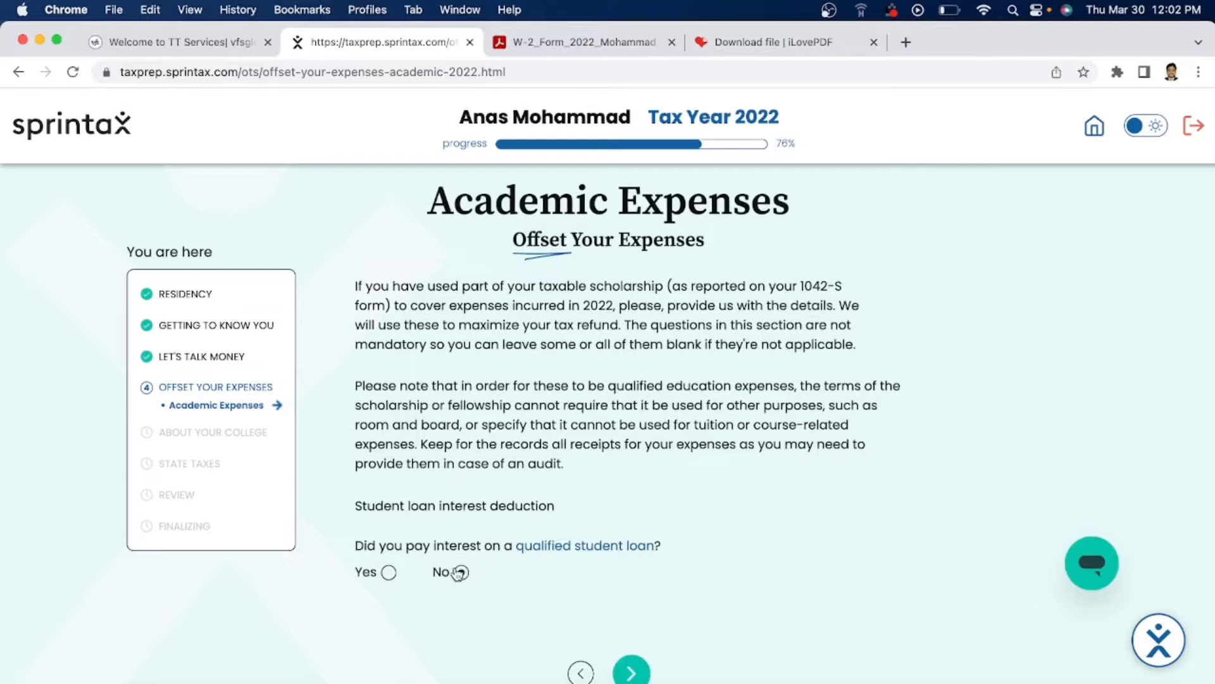
click(627, 651)
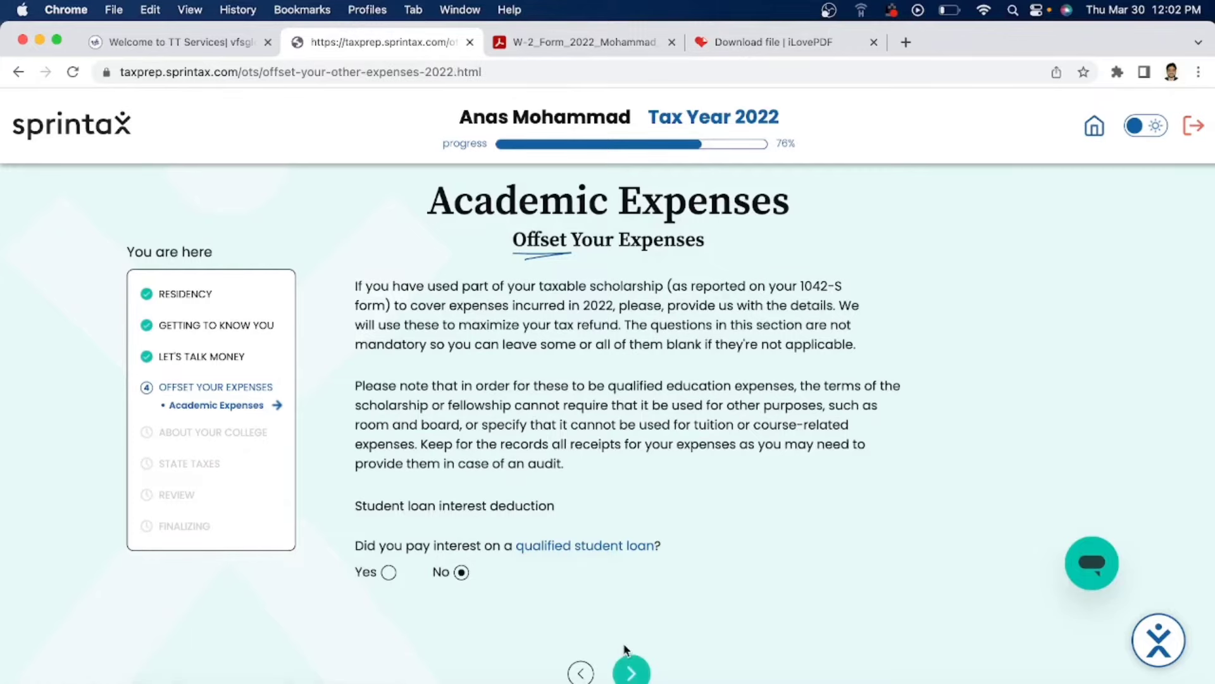
Read the charitable contributions and health insurance sections, answer No to receiving a 1095-A form and continue
scroll(602, 568, down, 2)
scroll(602, 568, down, 5)
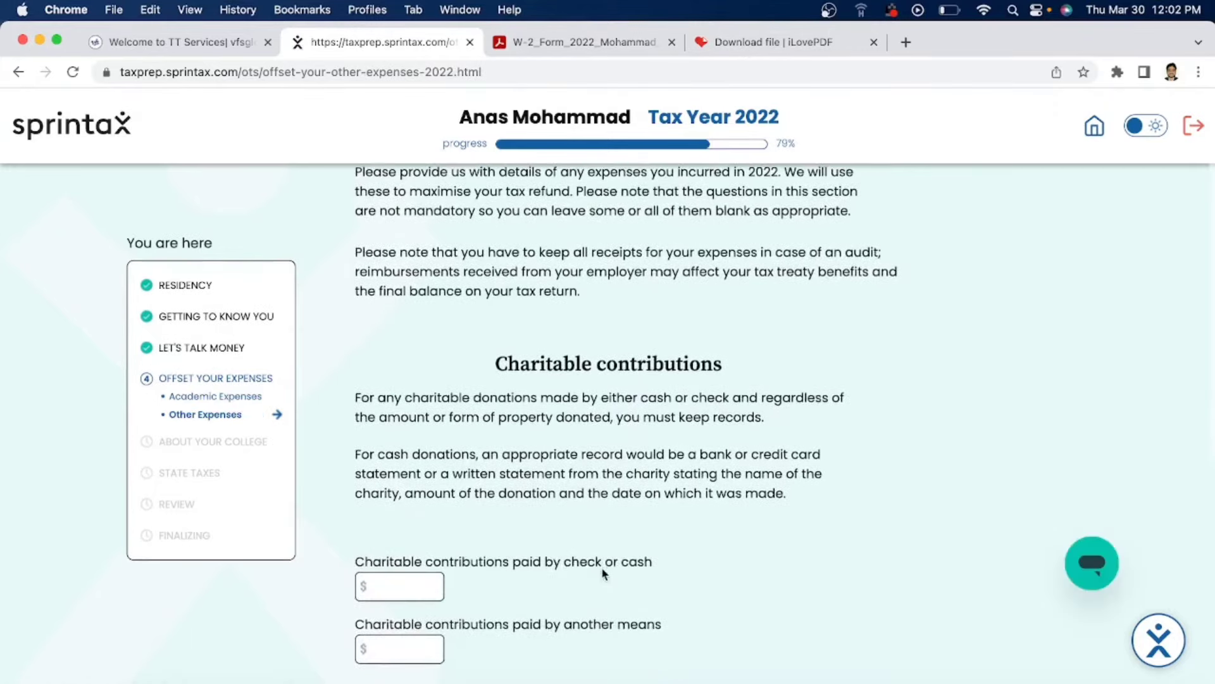
scroll(602, 567, down, 1)
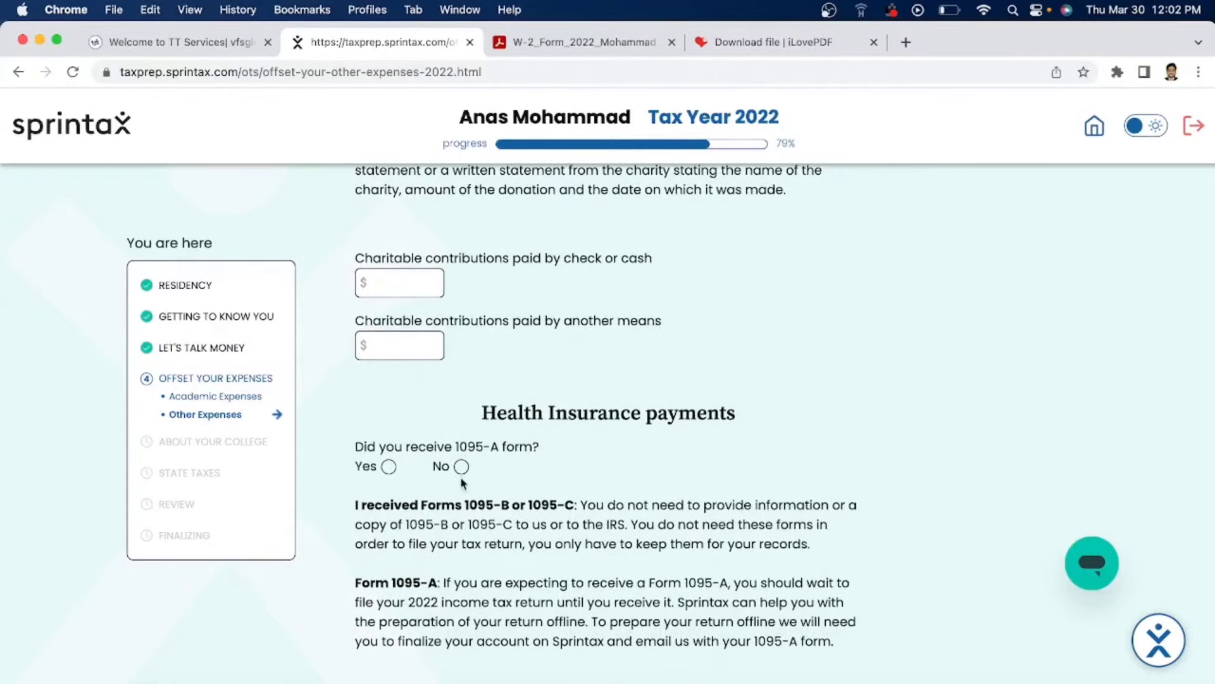
scroll(393, 475, down, 2)
scroll(393, 478, down, 1)
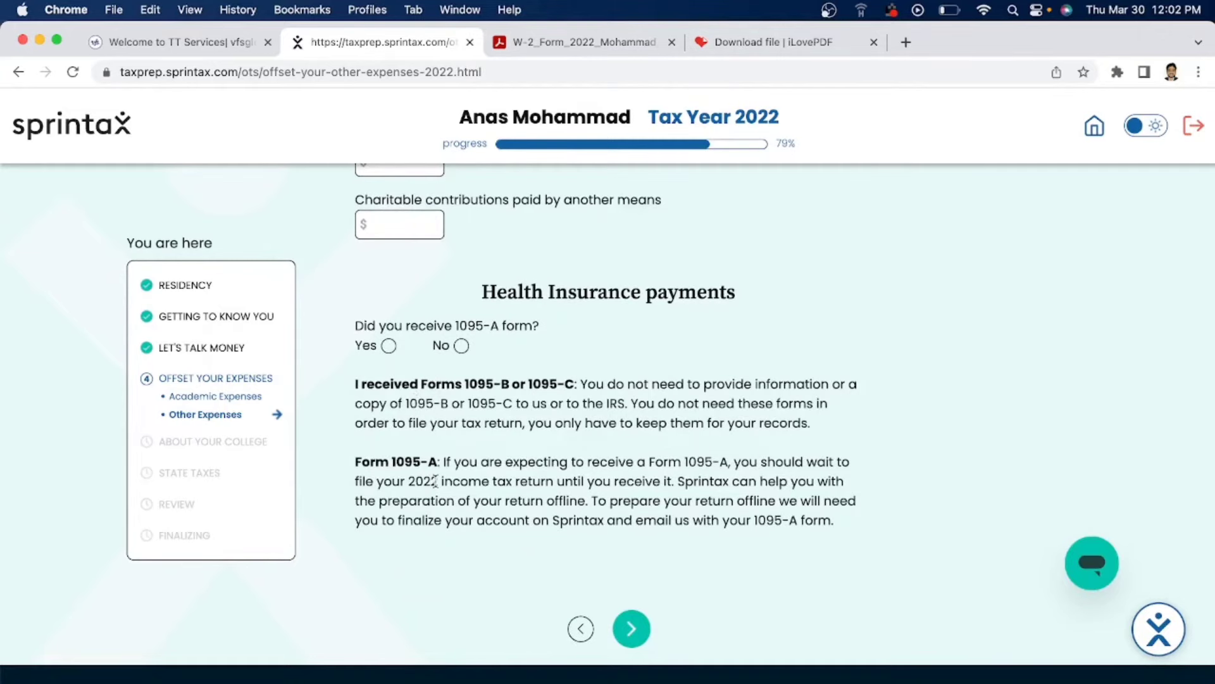
scroll(436, 484, down, 1)
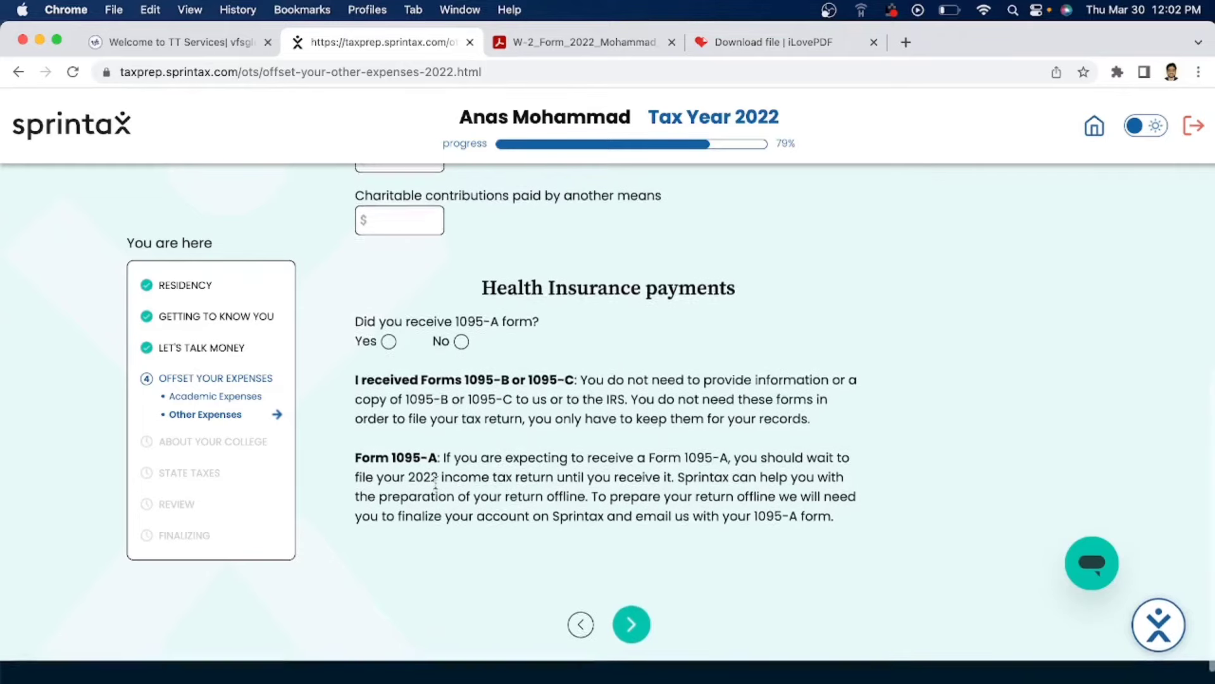
scroll(436, 484, up, 1)
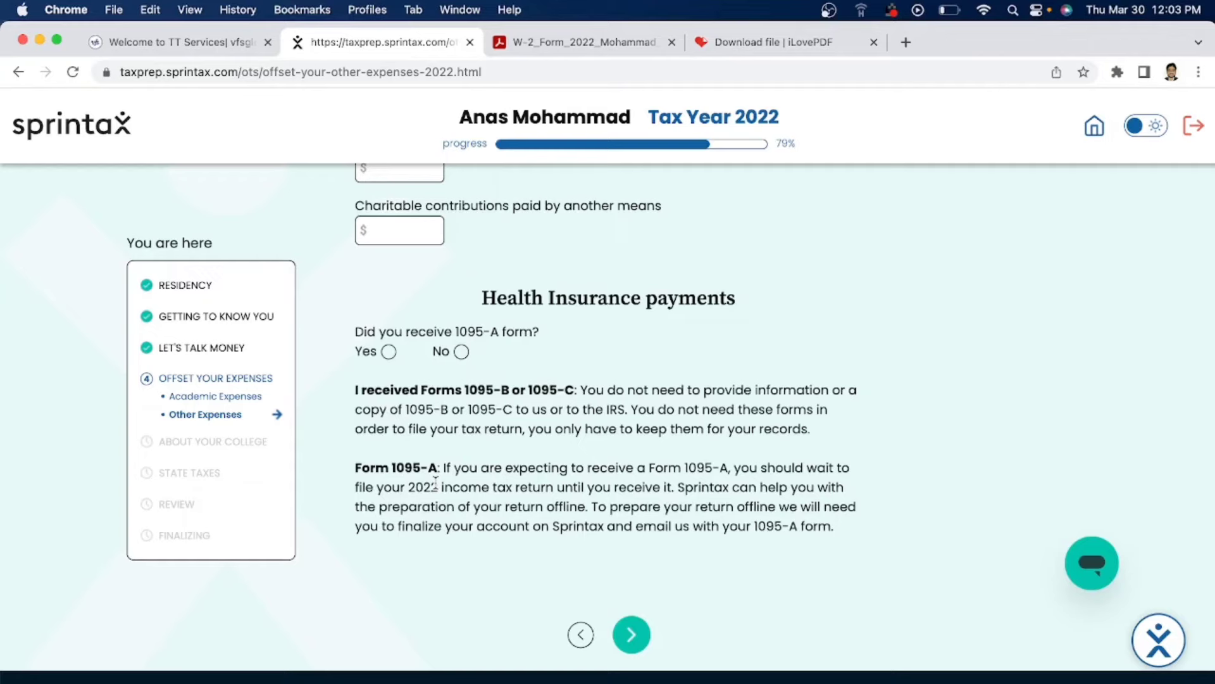
click(461, 352)
click(631, 636)
Browse the state list for the university and submit the completed college details
scroll(600, 466, down, 3)
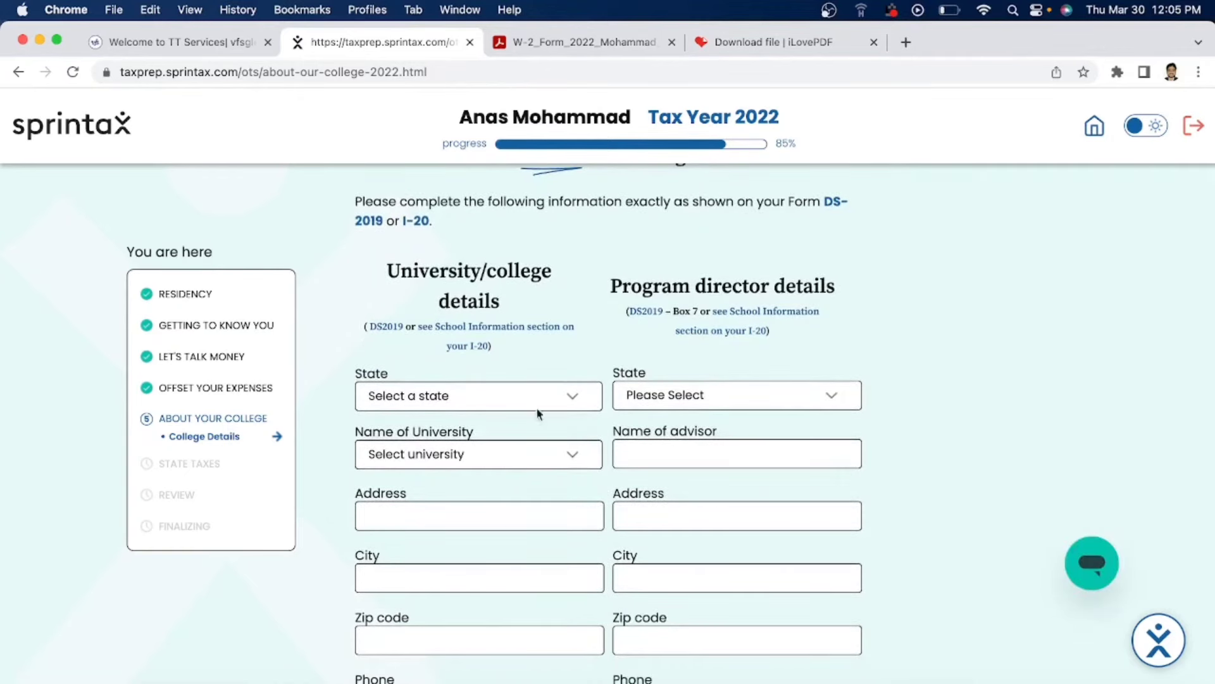
click(554, 397)
scroll(514, 508, down, 15)
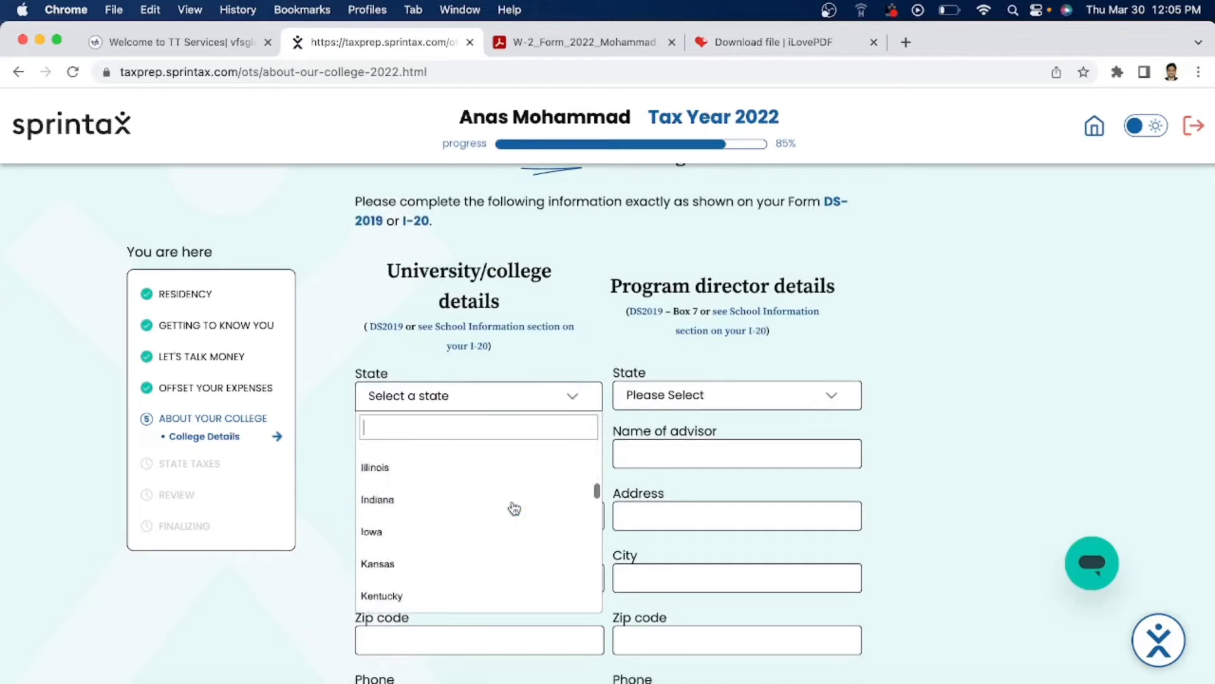
scroll(514, 508, down, 3)
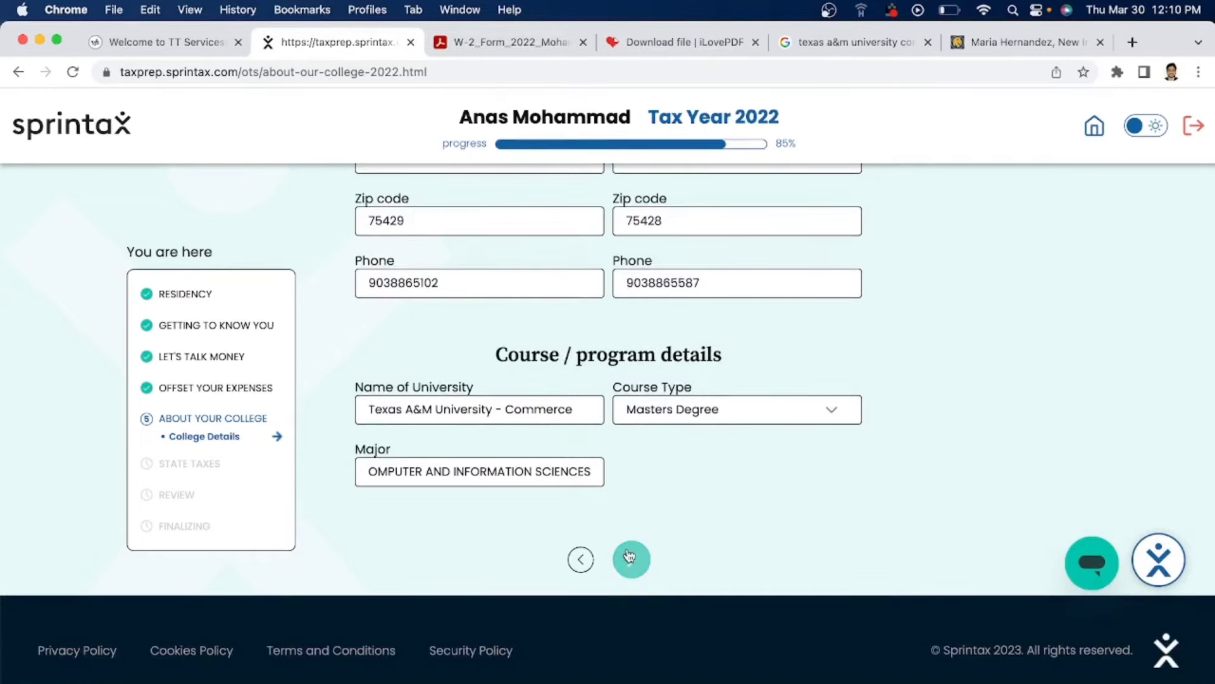
click(629, 556)
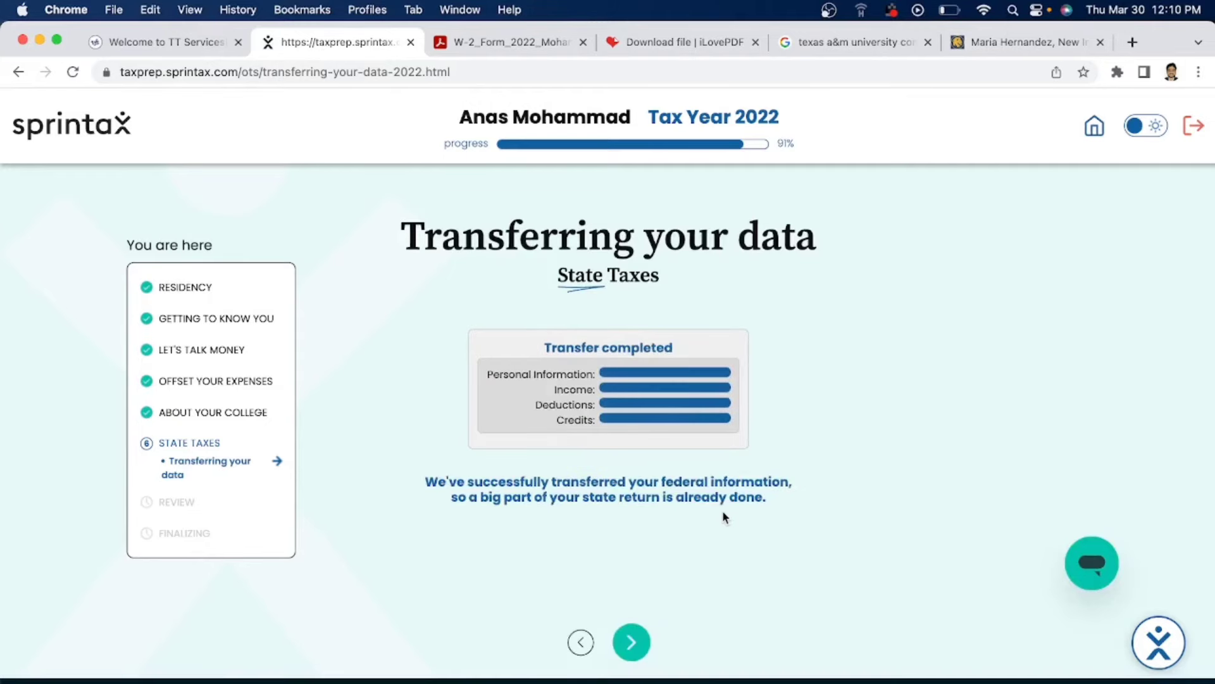
Confirm saving the changed periods of living in the US and proceed through the state taxes section
click(633, 643)
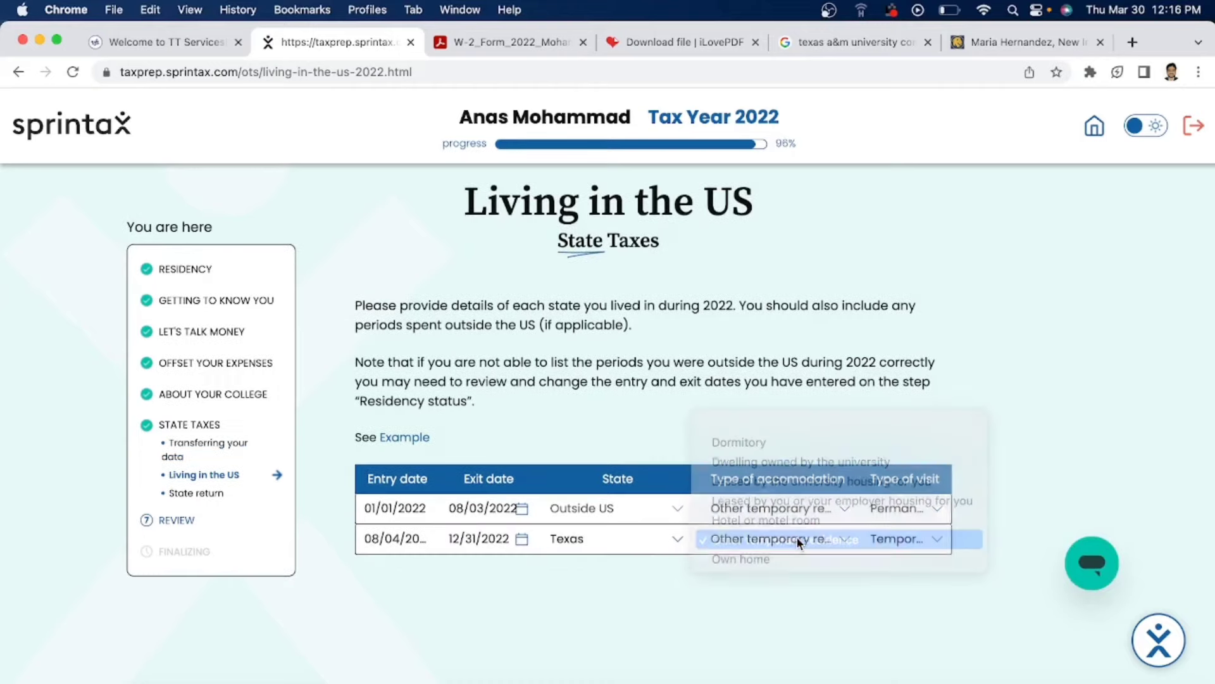
scroll(796, 536, down, 2)
click(631, 676)
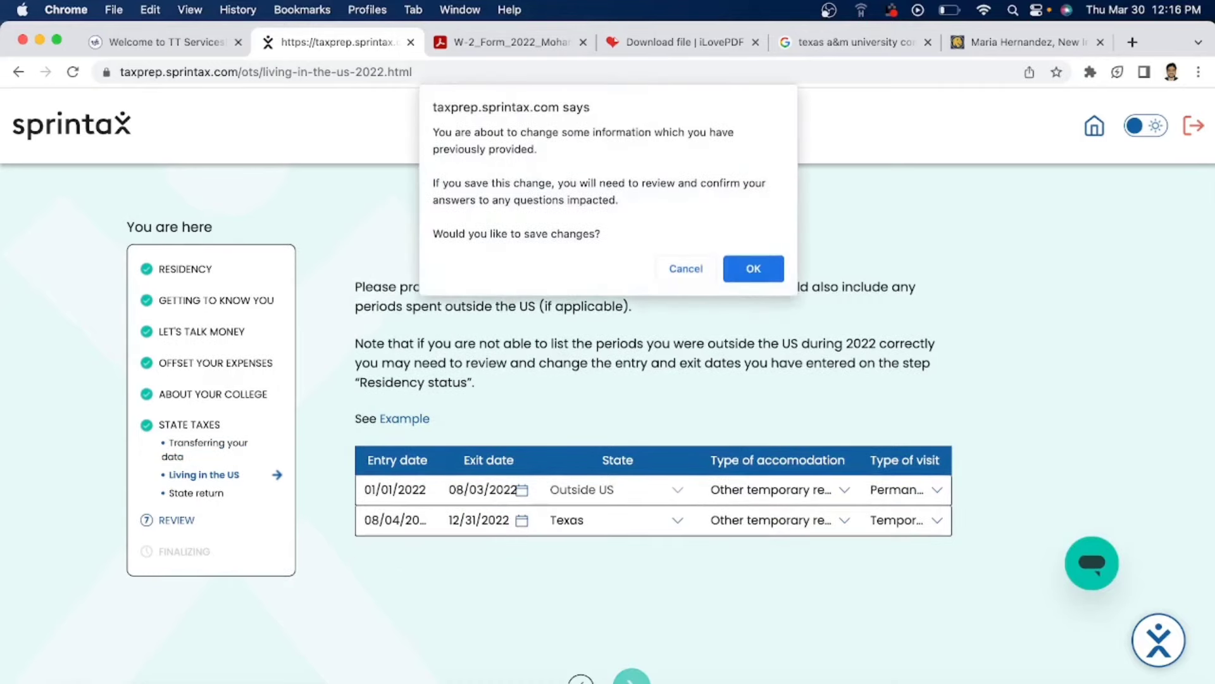
click(755, 269)
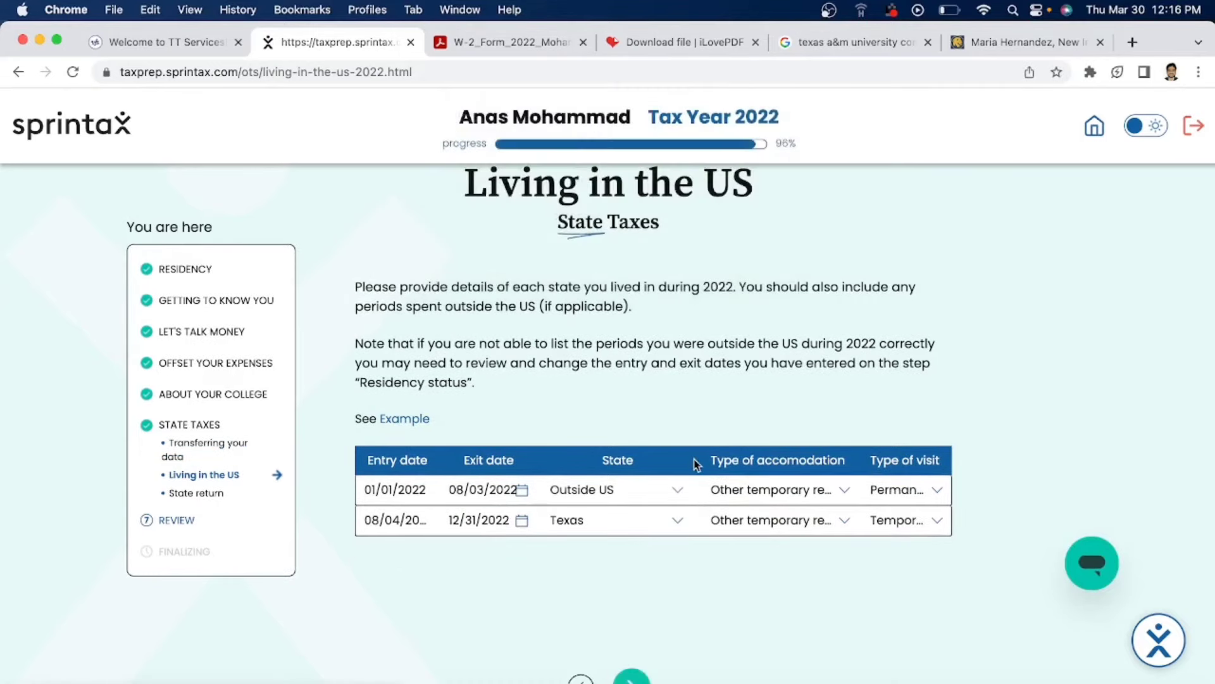
click(630, 559)
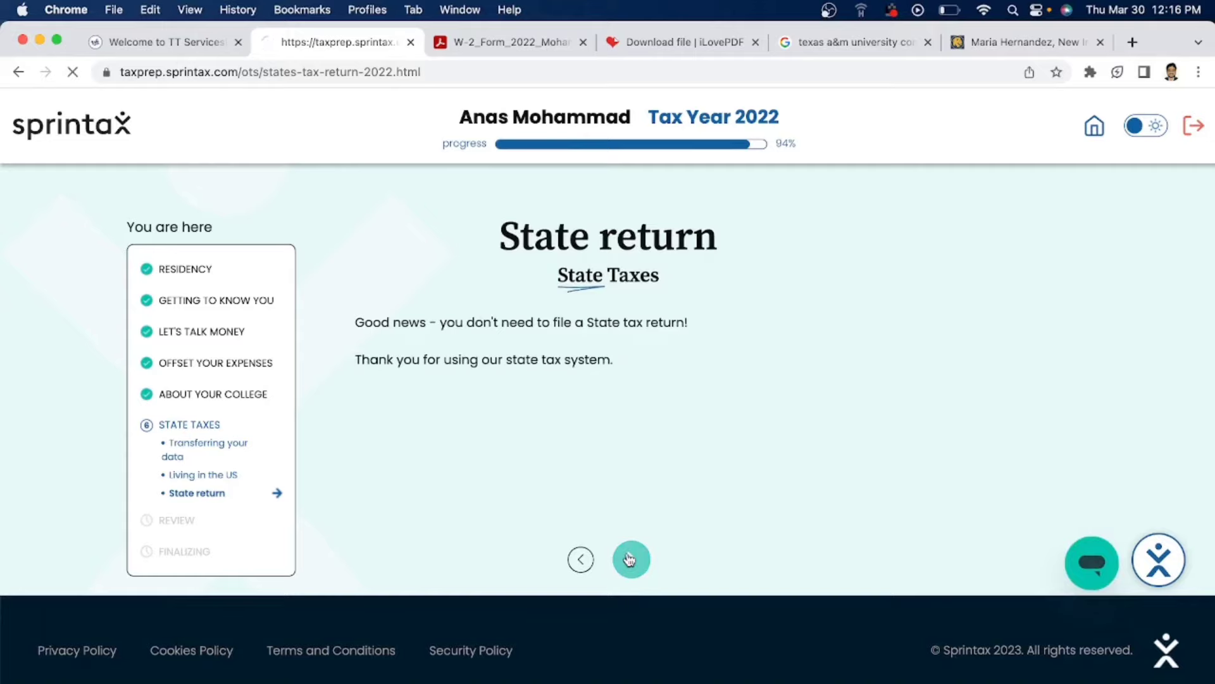
Review the federal income and tax summary and answer Yes to the final confirmation that all information is correct
scroll(629, 560, down, 5)
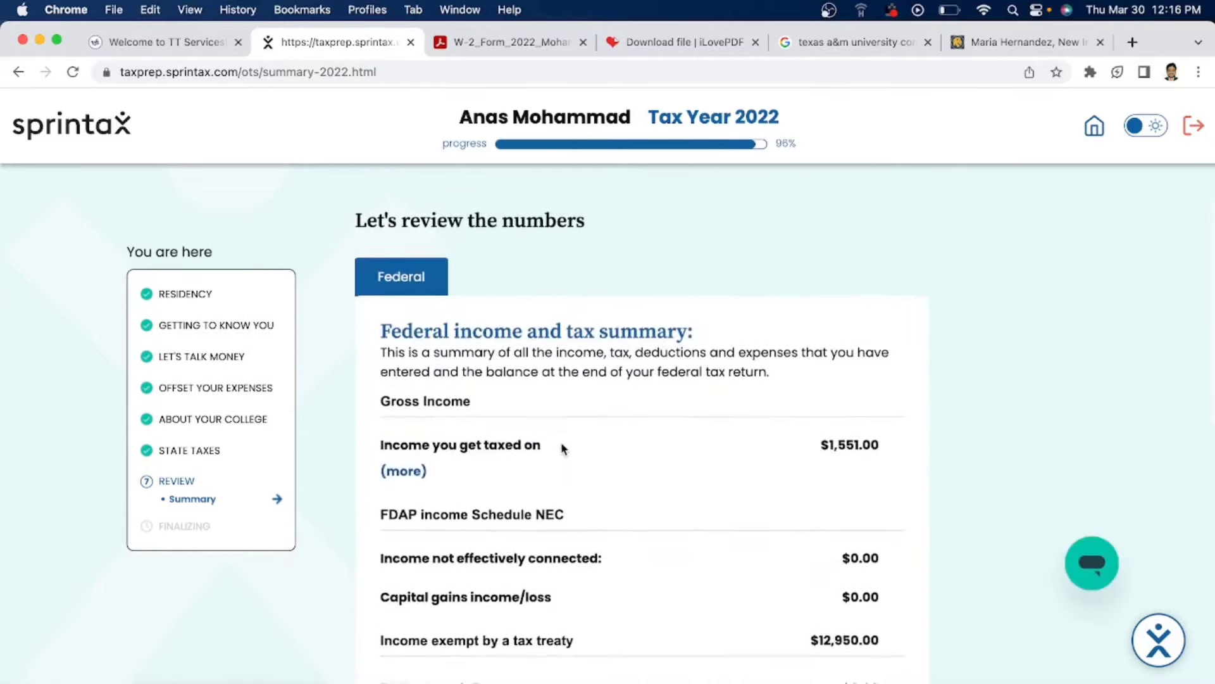
scroll(563, 448, up, 5)
click(452, 415)
scroll(507, 450, down, 10)
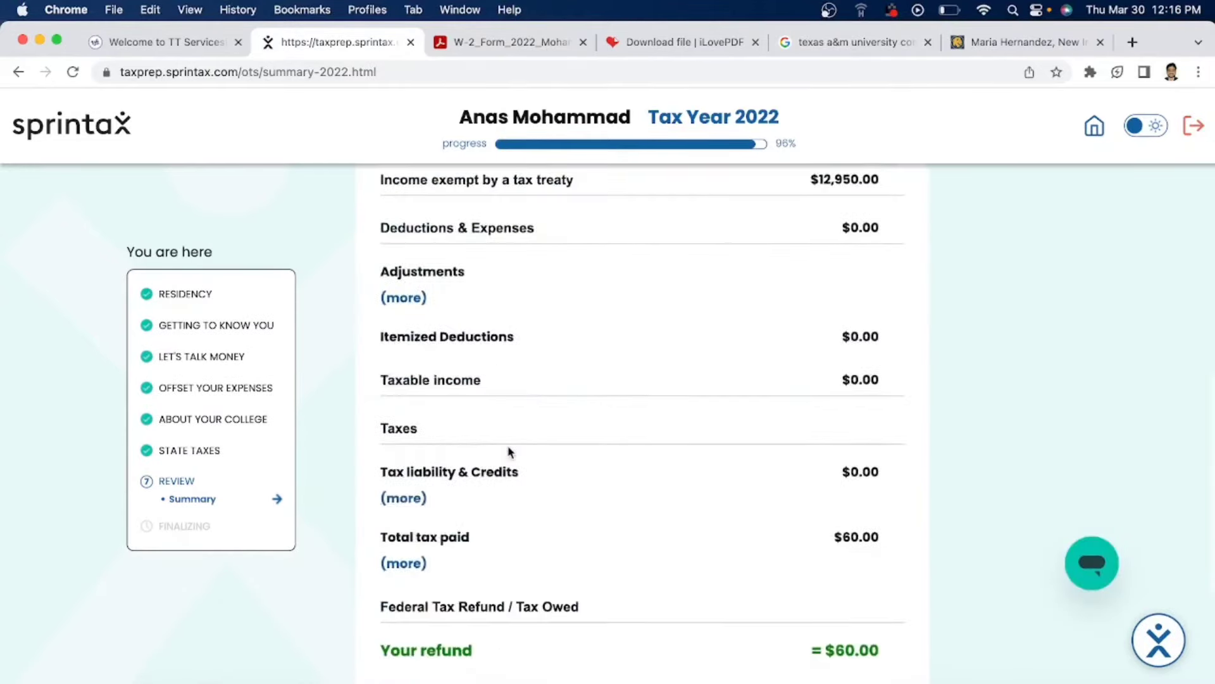
scroll(623, 514, down, 4)
click(631, 595)
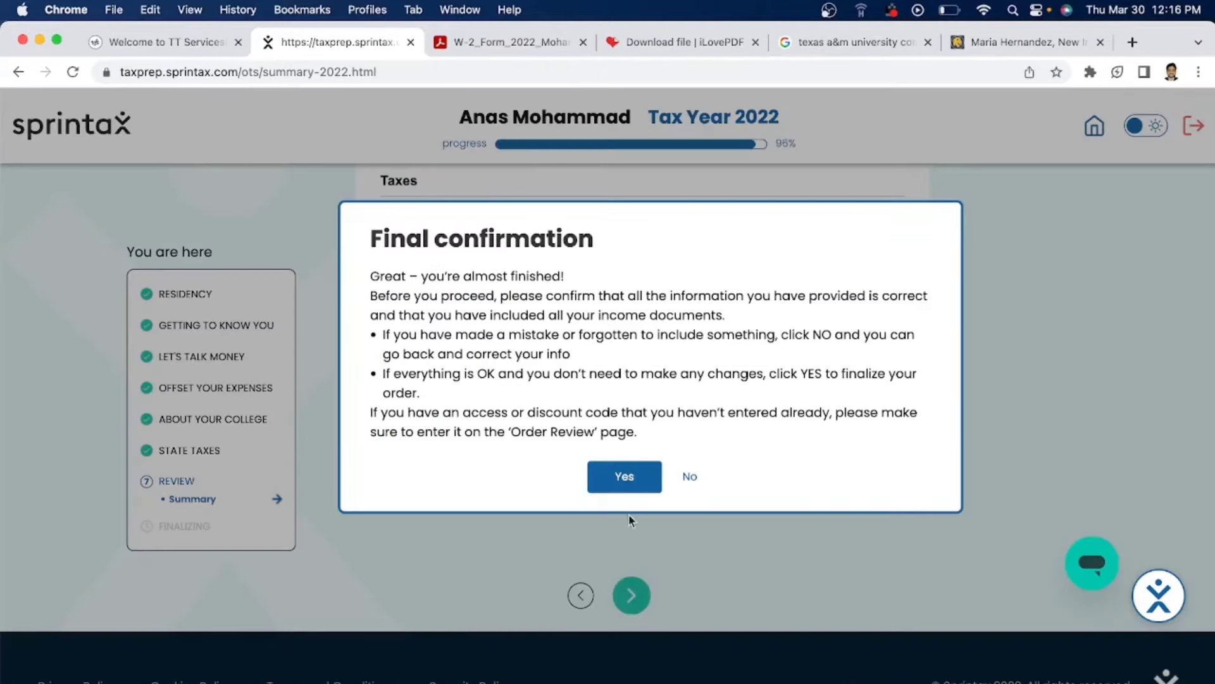
click(627, 473)
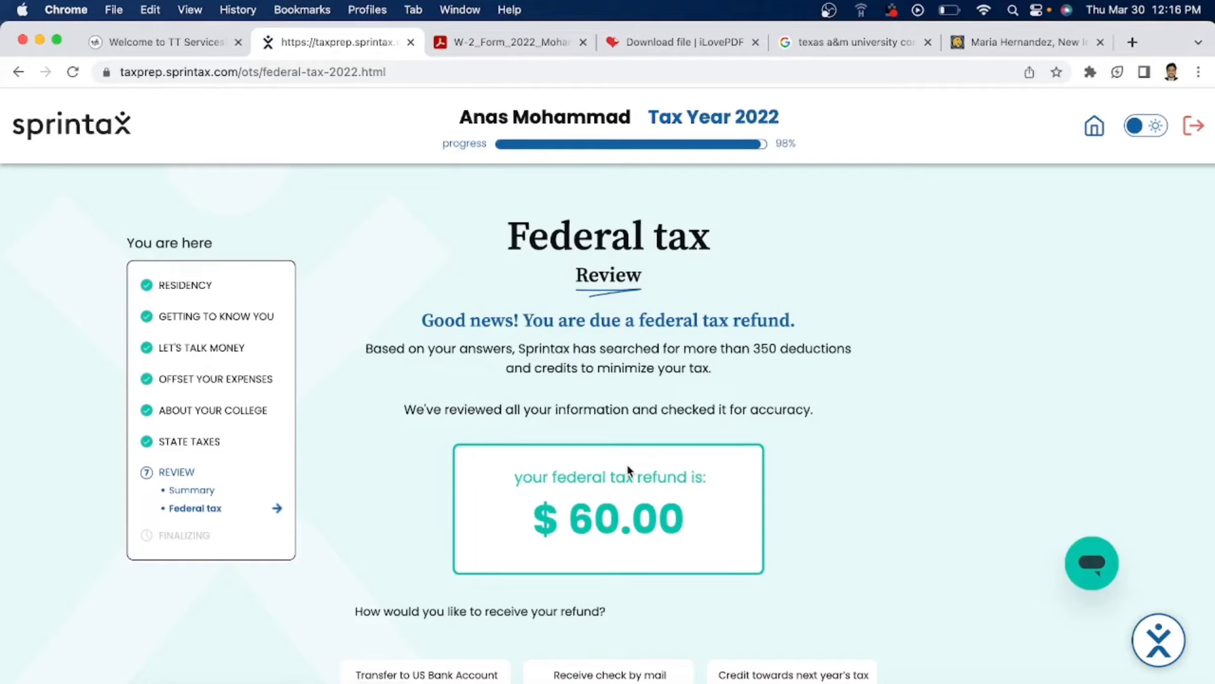
Choose Transfer to US Bank Account for the federal refund and confirm the account is personal and stays active for 12 months
scroll(629, 470, down, 2)
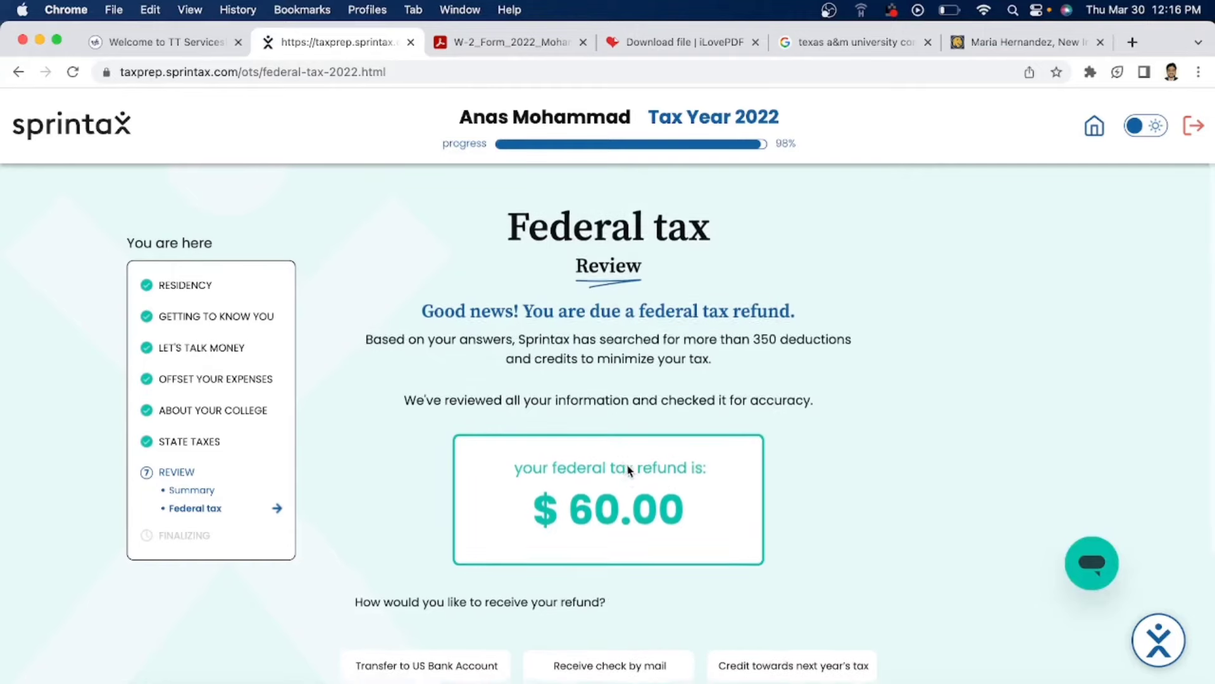
scroll(629, 470, down, 3)
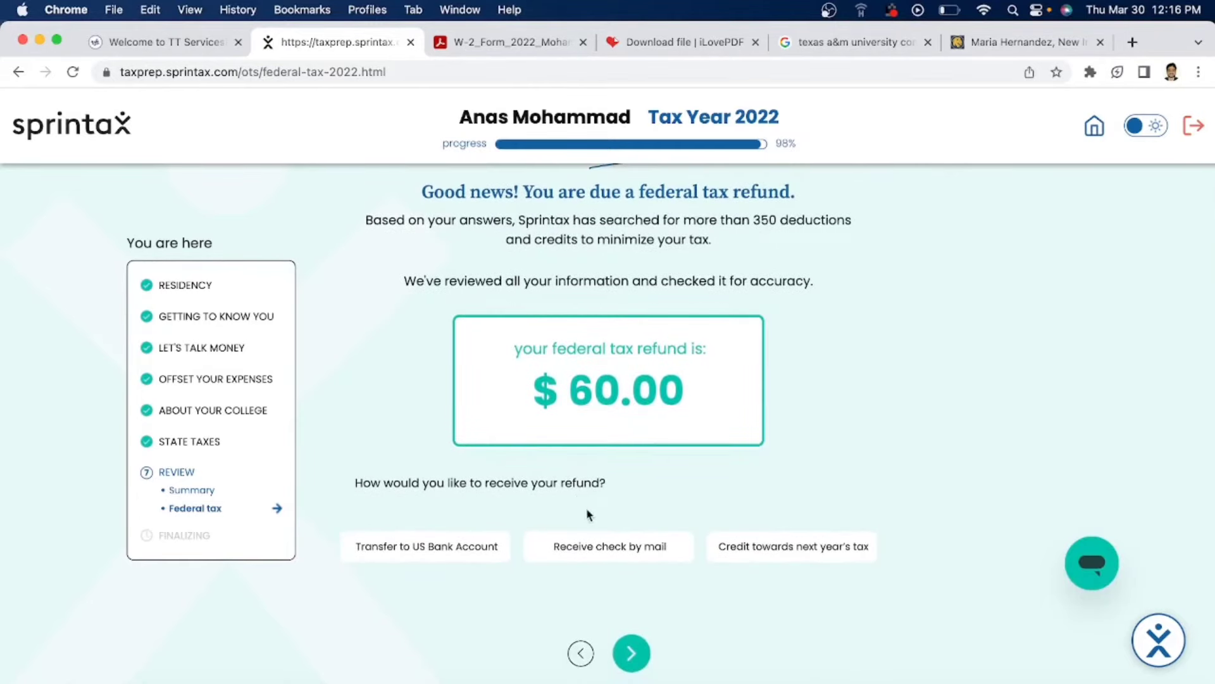
click(573, 553)
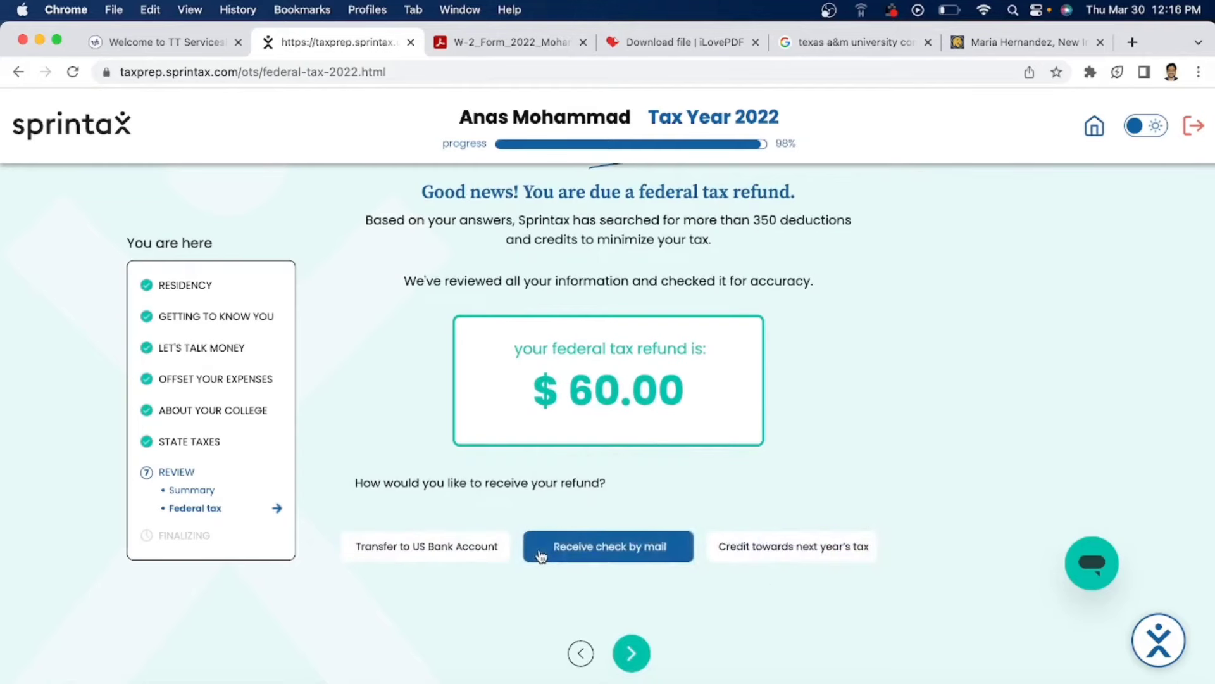
click(495, 556)
scroll(494, 554, down, 3)
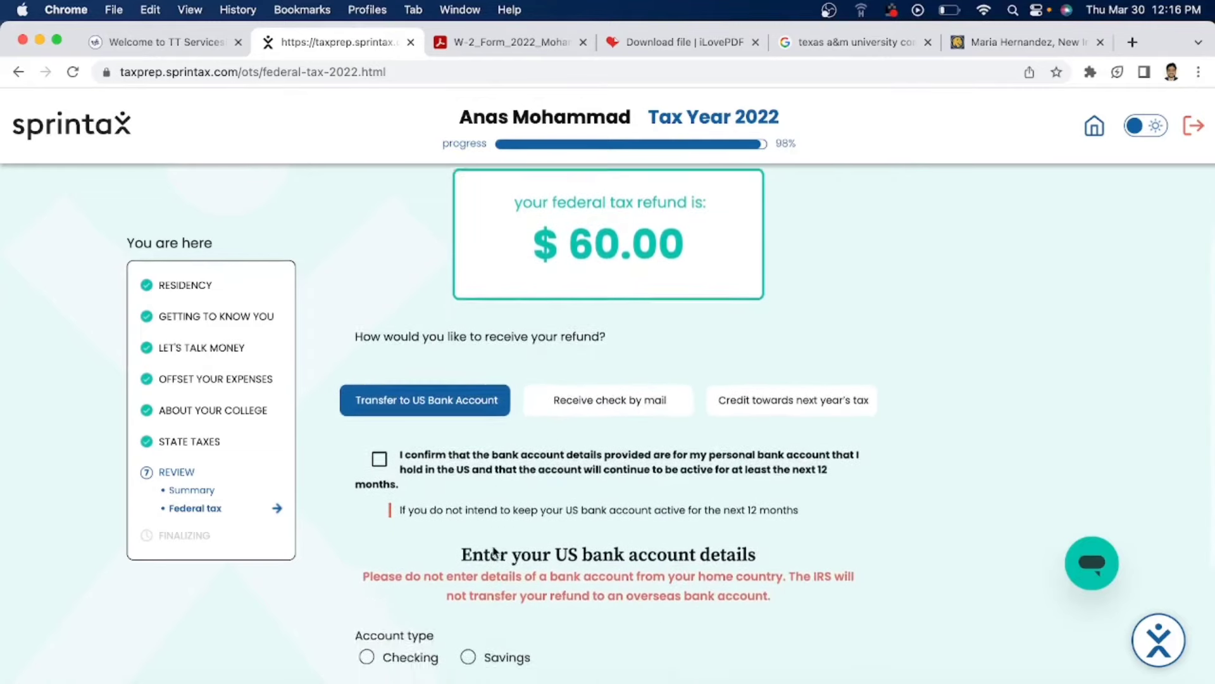
scroll(495, 554, down, 1)
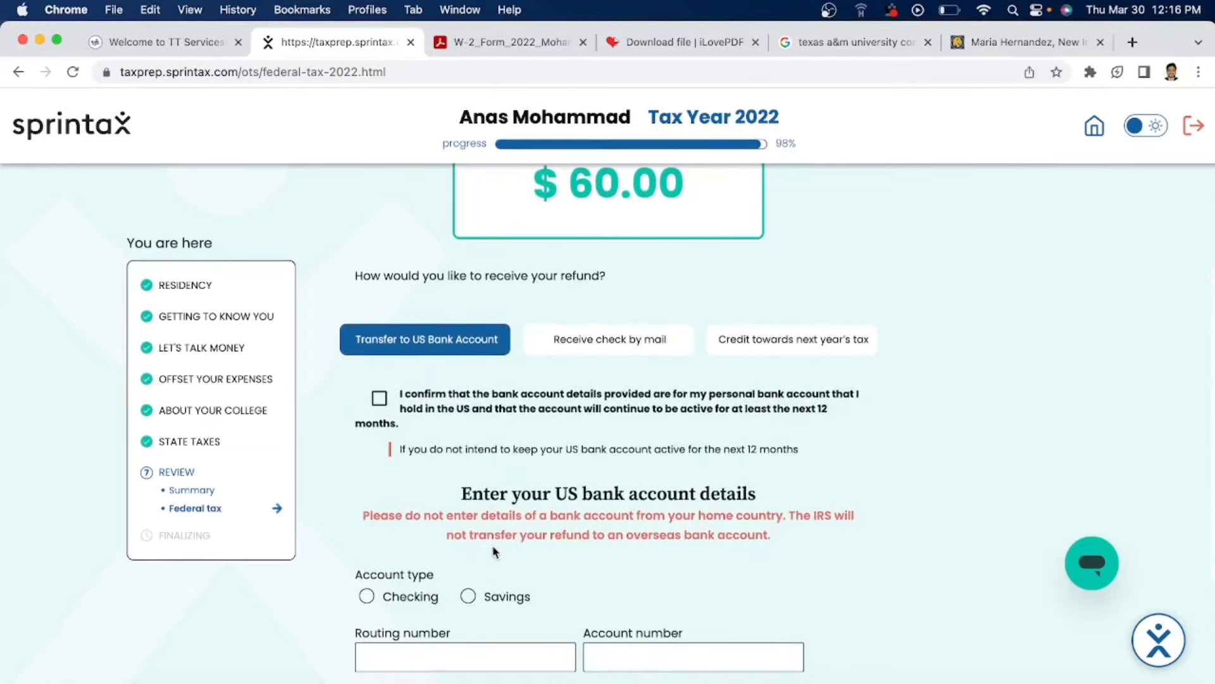
click(379, 397)
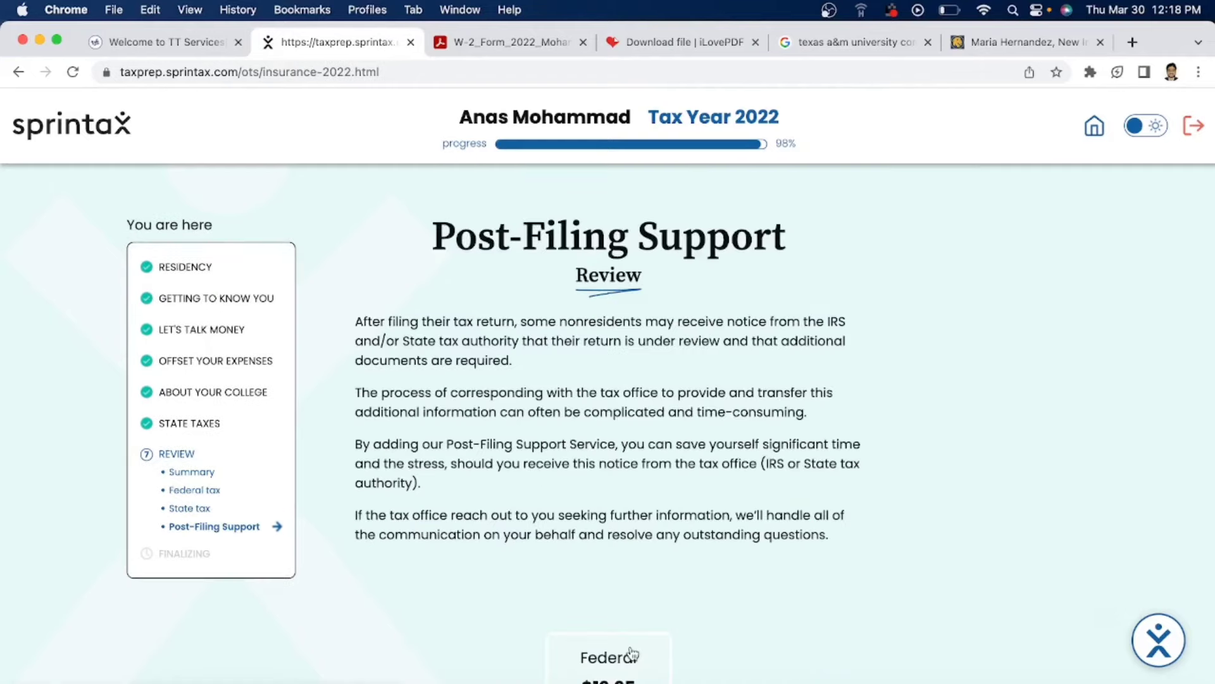
Read the Post-Filing Support offer, opt to handle all post-filing communication with the IRS personally at no additional cost, and continue
scroll(630, 651, down, 5)
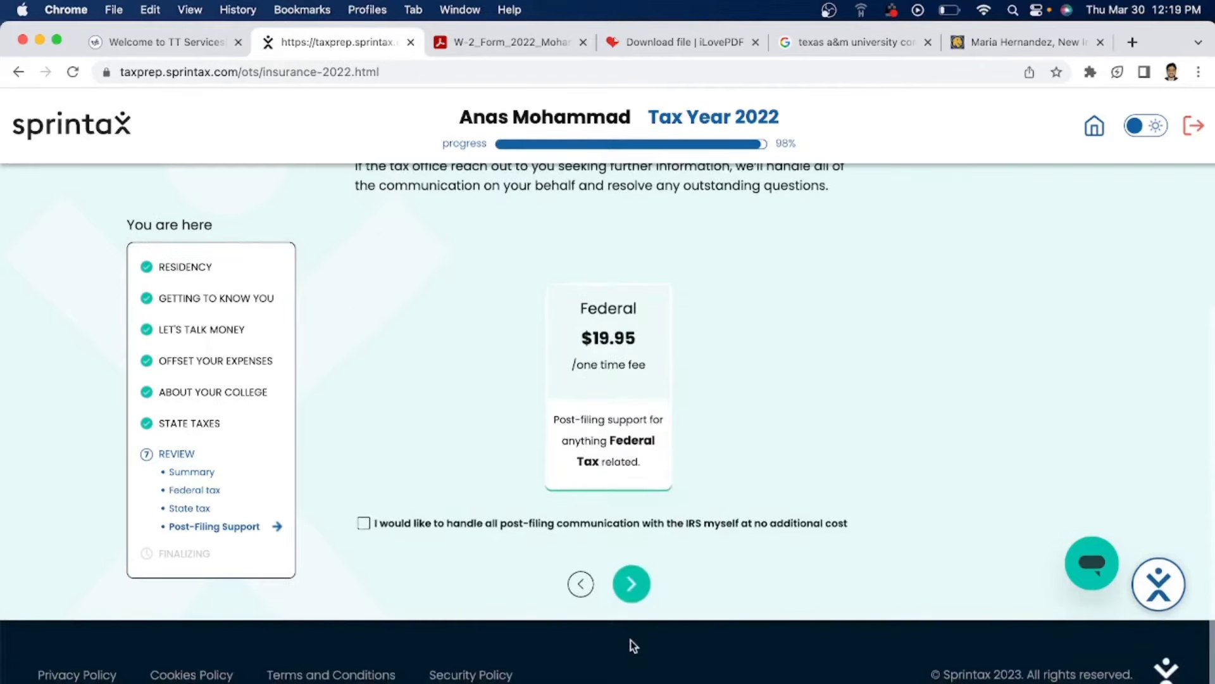
scroll(739, 476, up, 5)
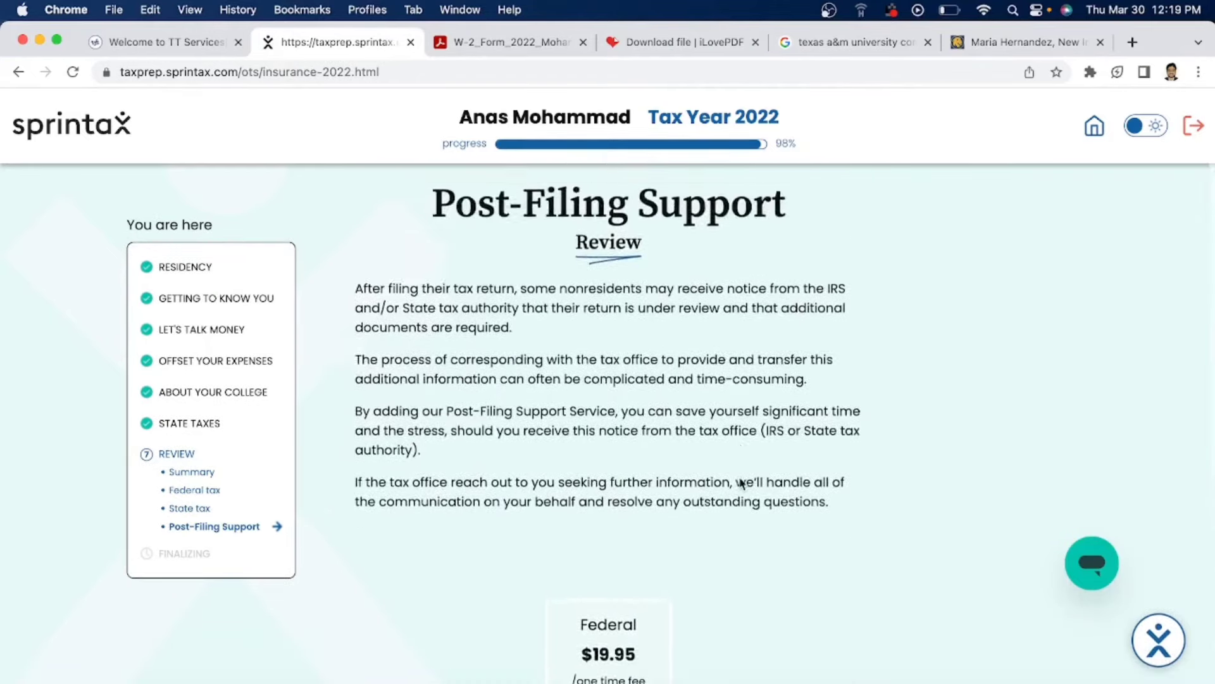
scroll(740, 482, up, 1)
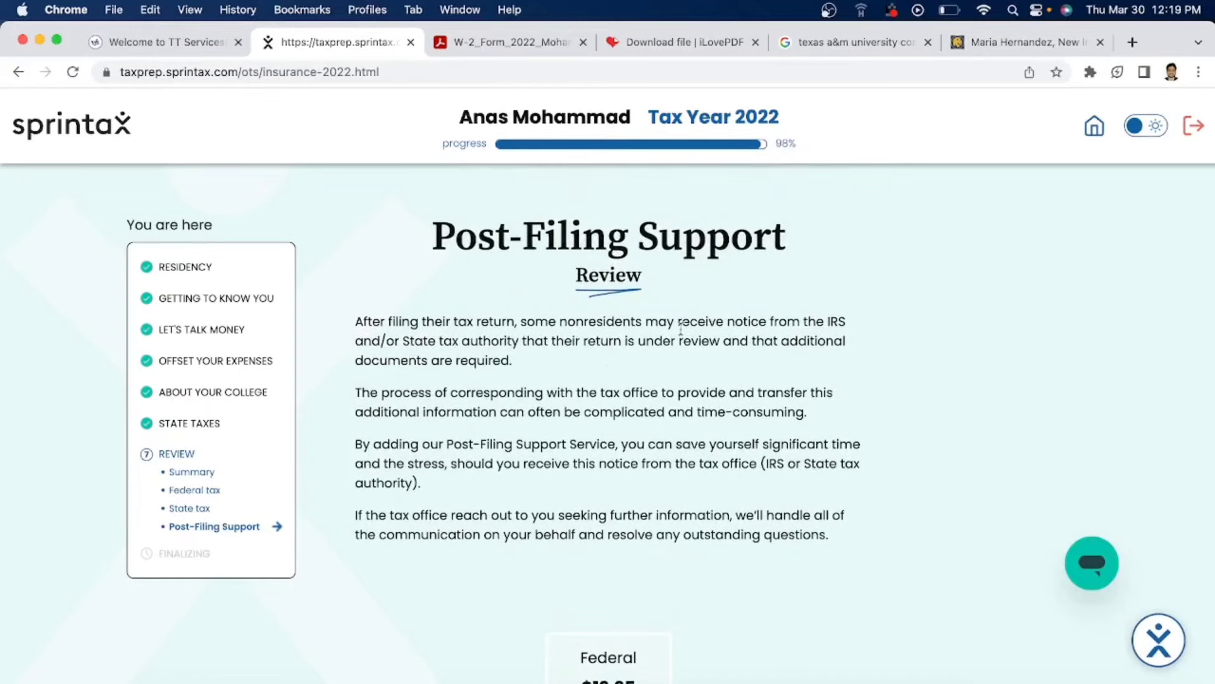
scroll(499, 361, down, 2)
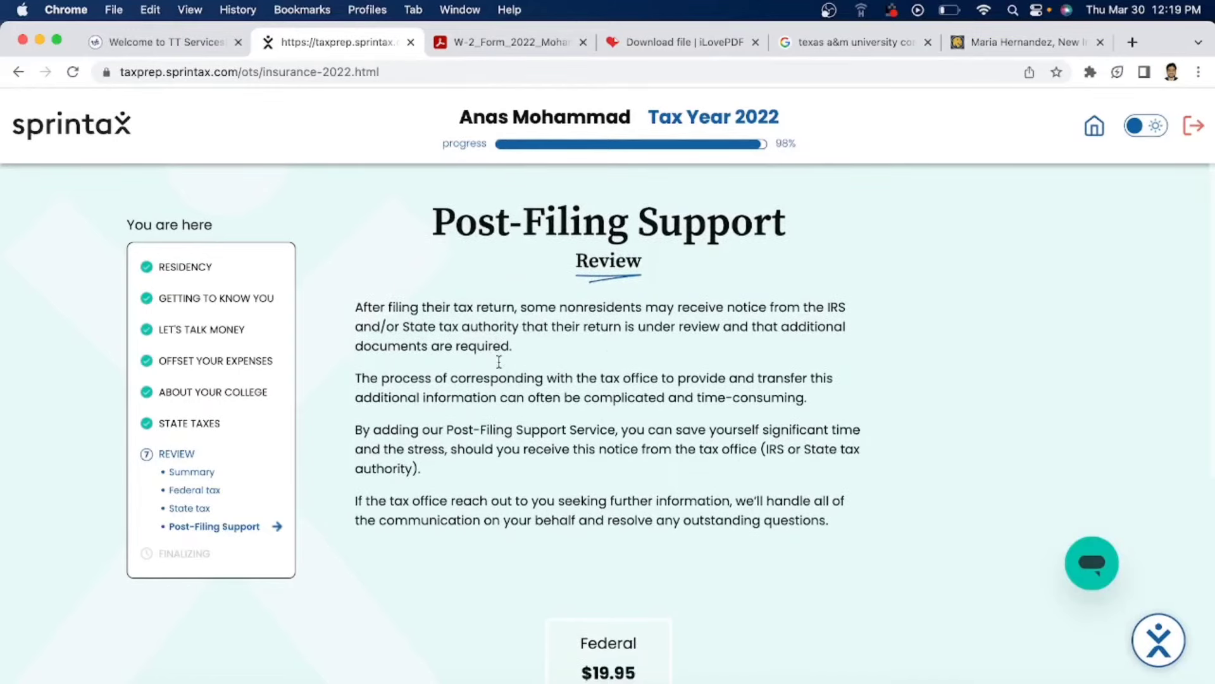
scroll(493, 332, down, 1)
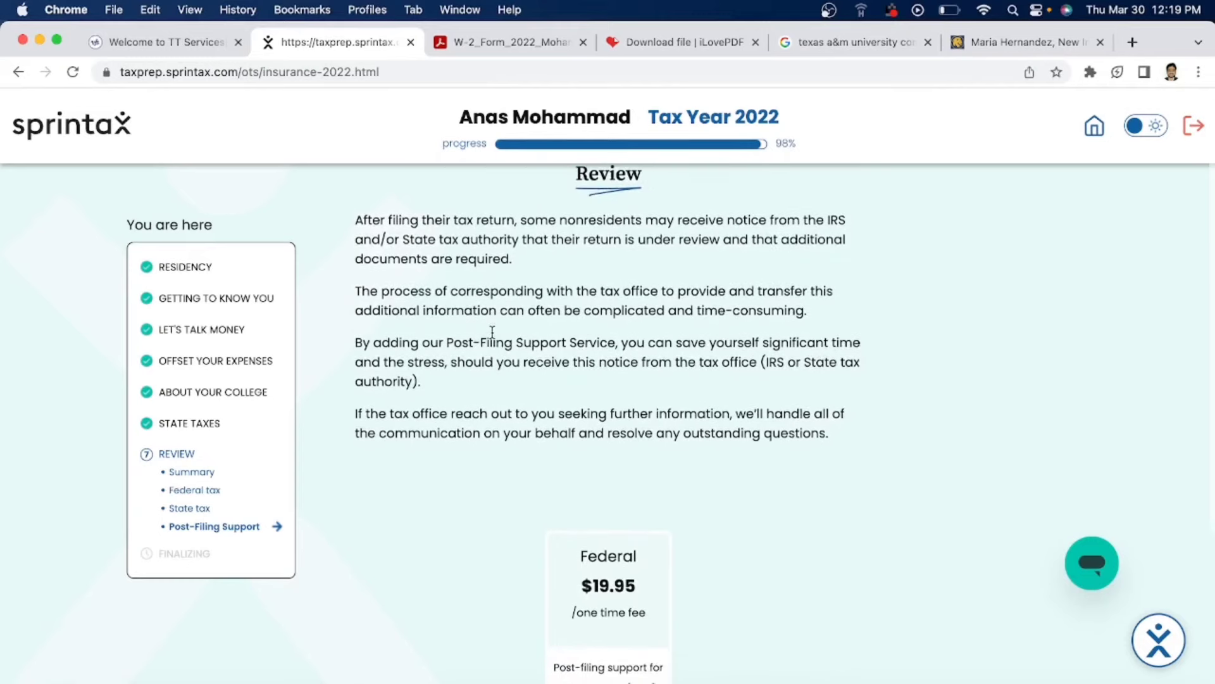
scroll(492, 332, down, 1)
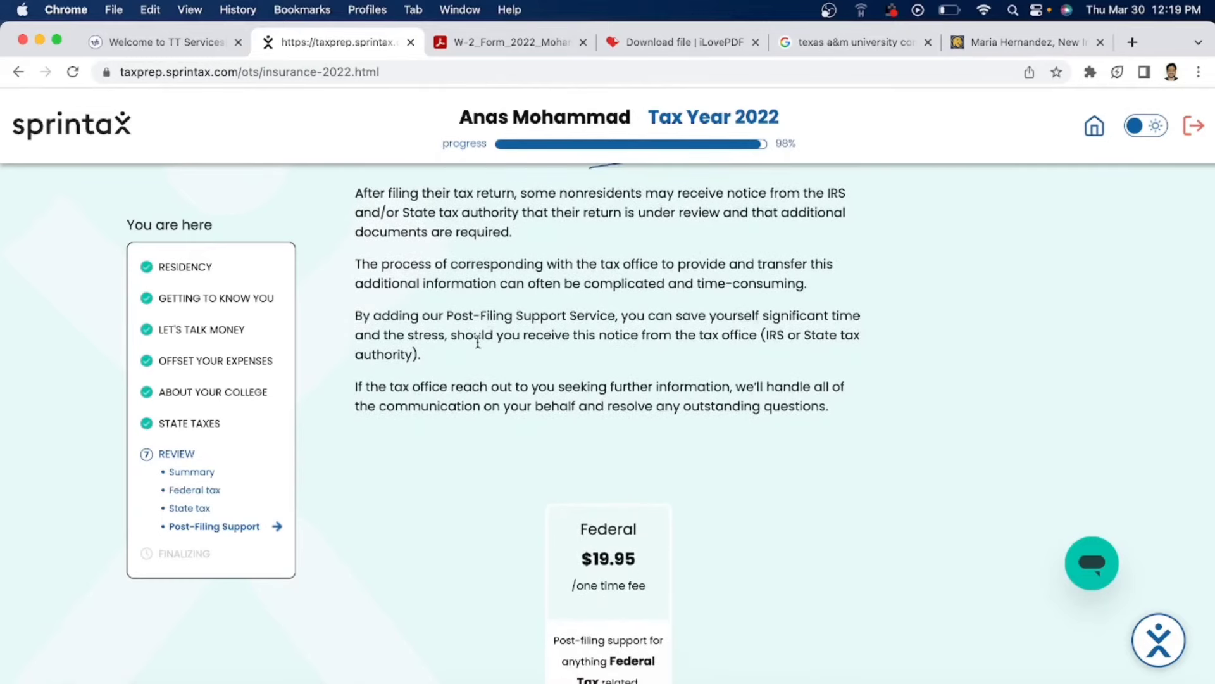
scroll(478, 344, down, 2)
scroll(478, 345, down, 1)
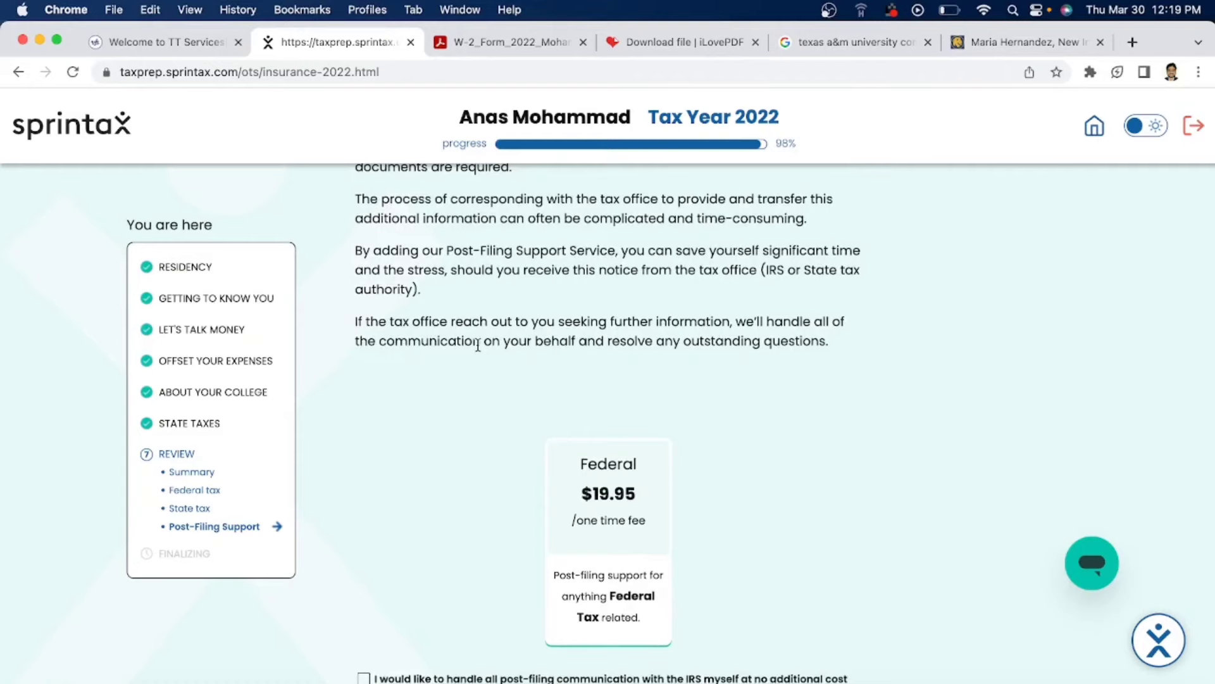
scroll(477, 345, down, 3)
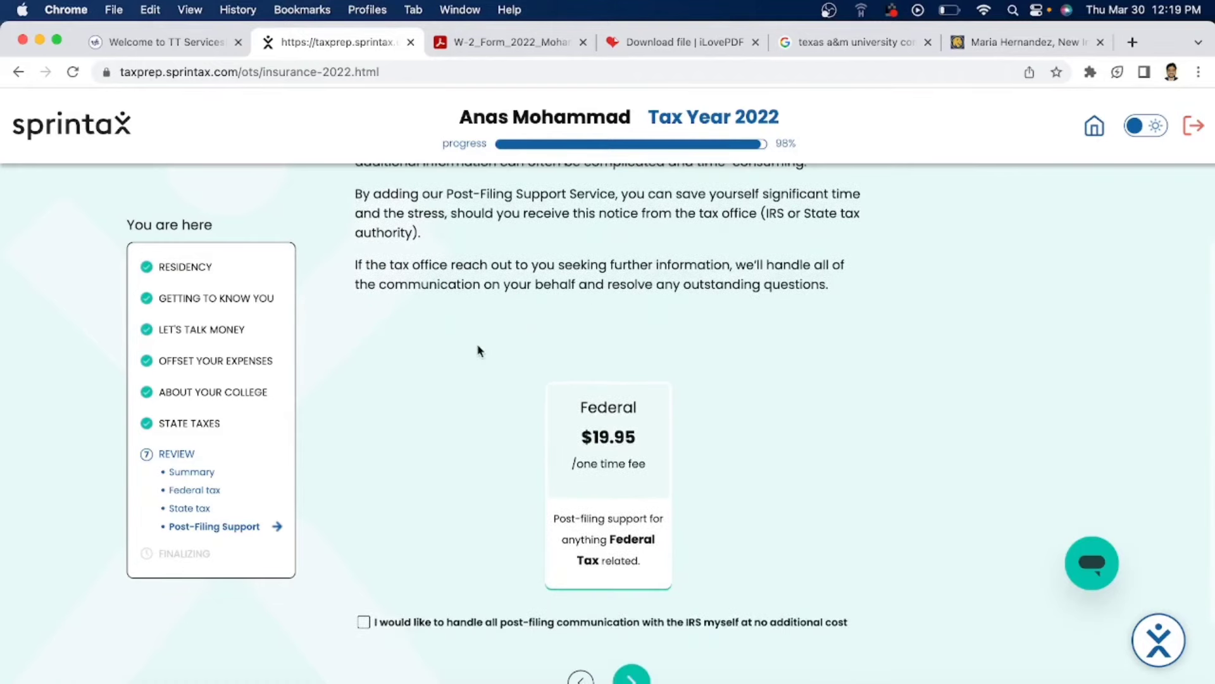
scroll(479, 350, down, 6)
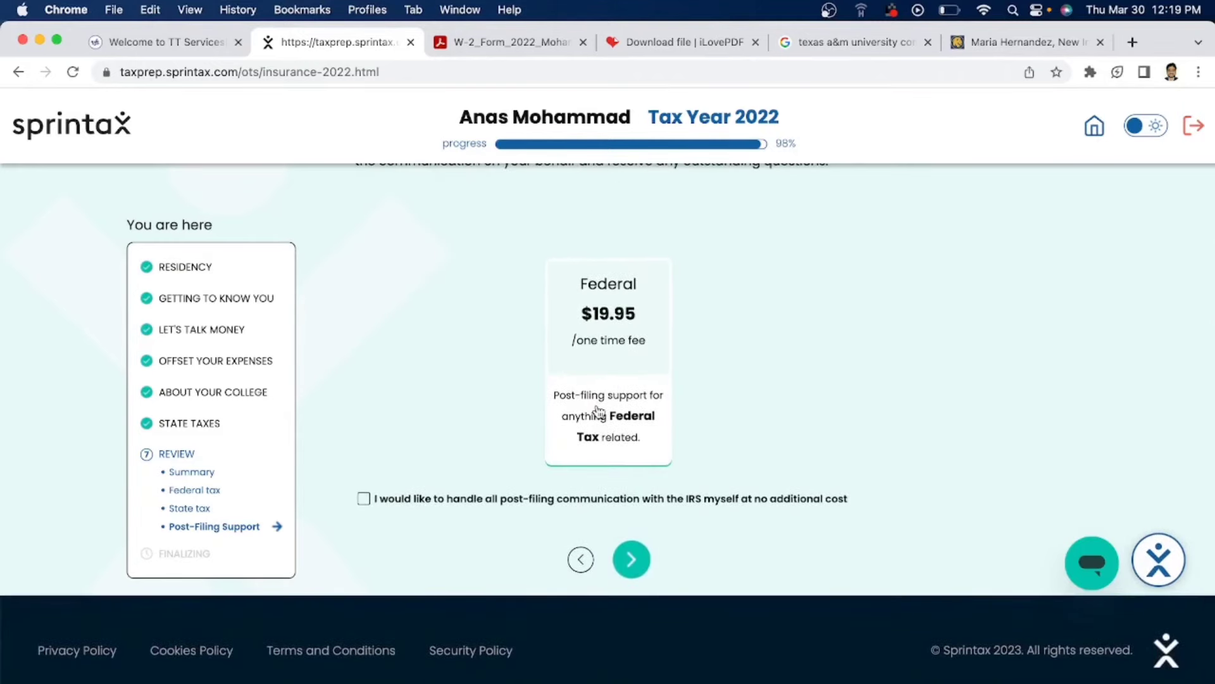
click(419, 501)
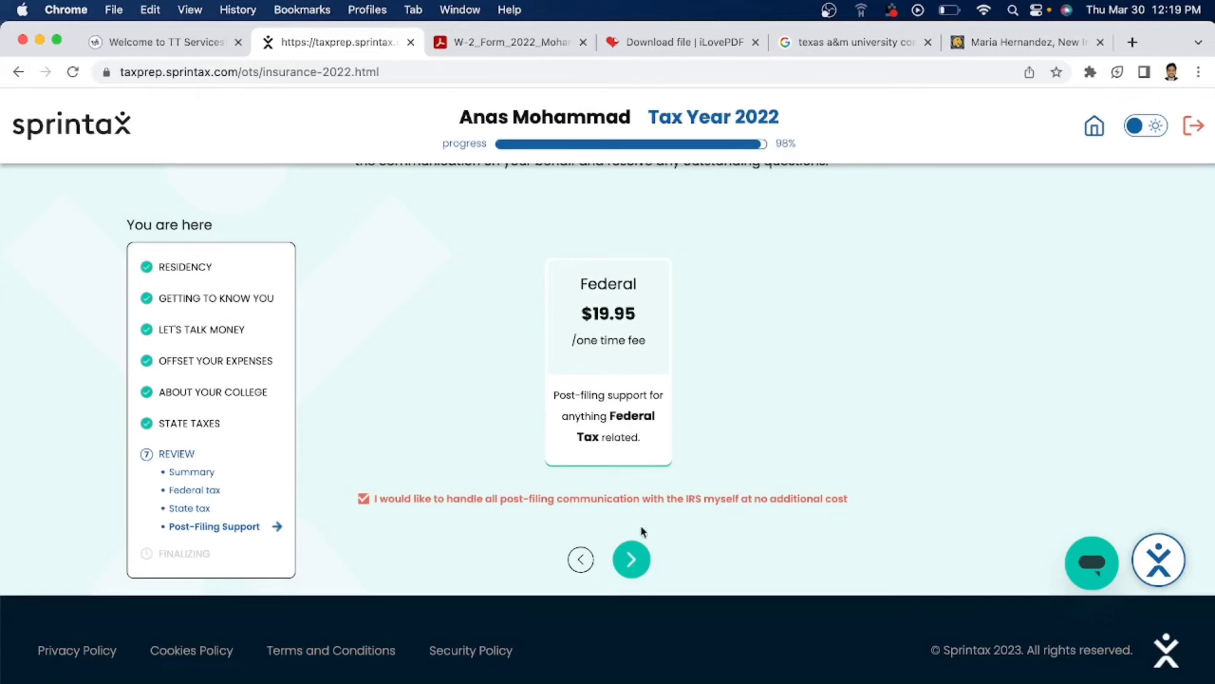
click(633, 561)
Decline the Sprintax Forms pre-purchase by choosing to proceed without it and continue to the order review
scroll(543, 383, down, 3)
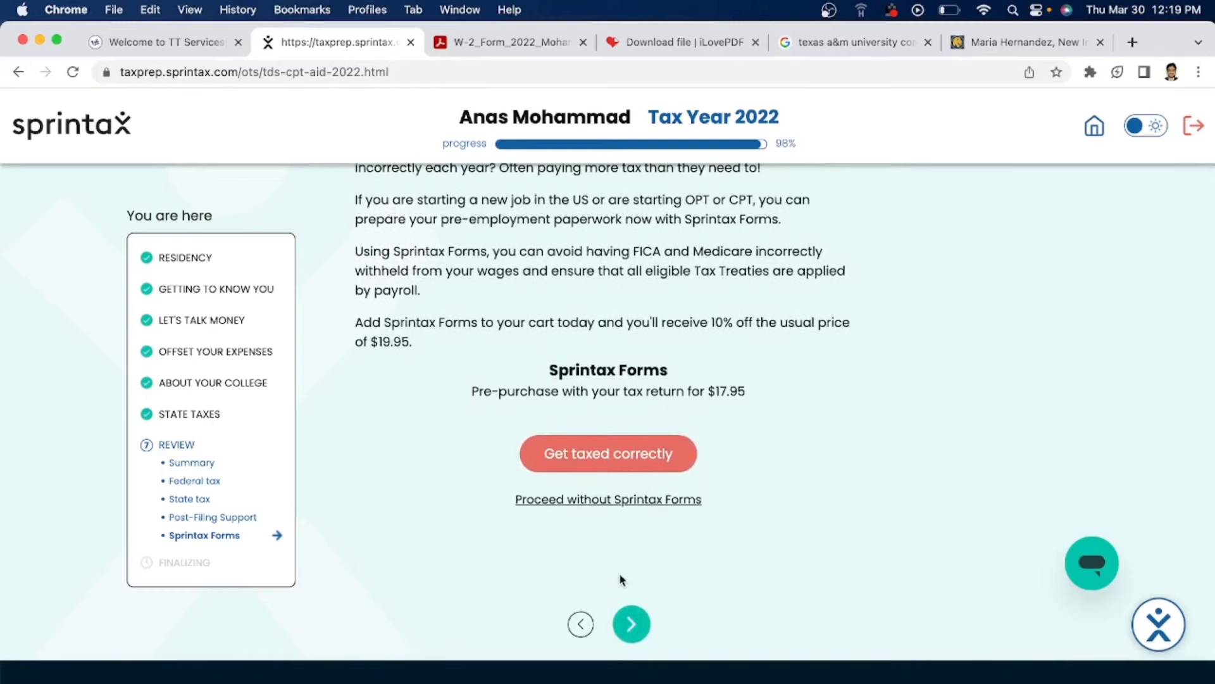
click(593, 508)
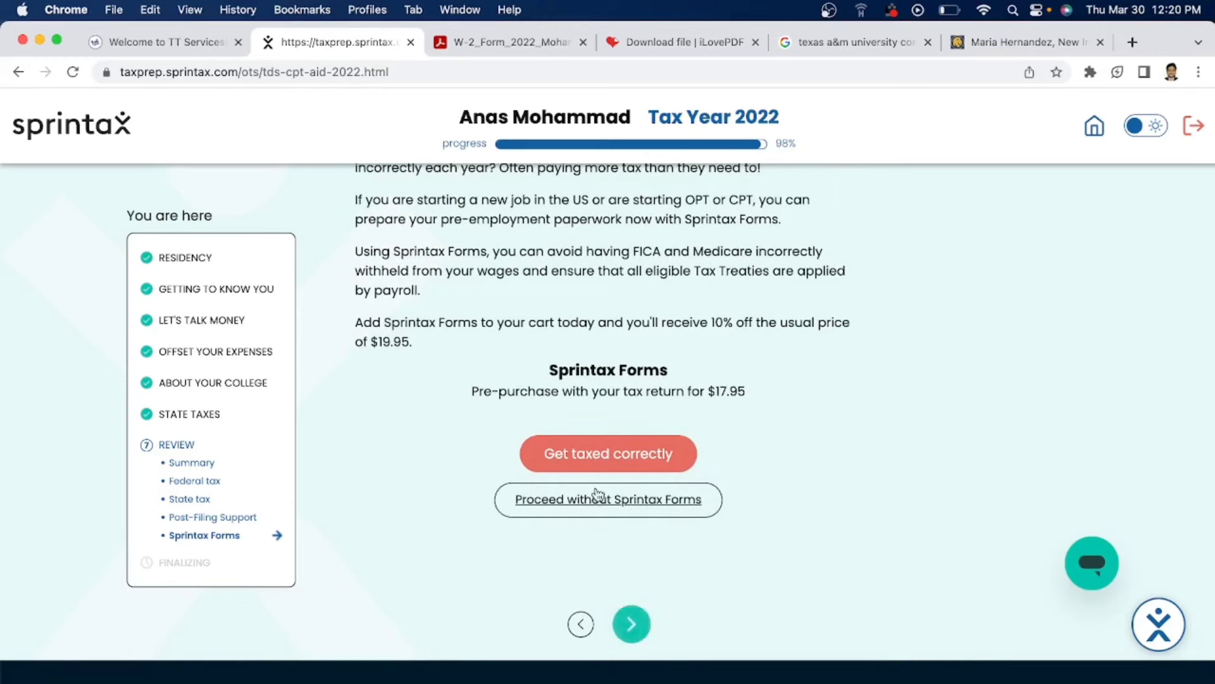
click(633, 624)
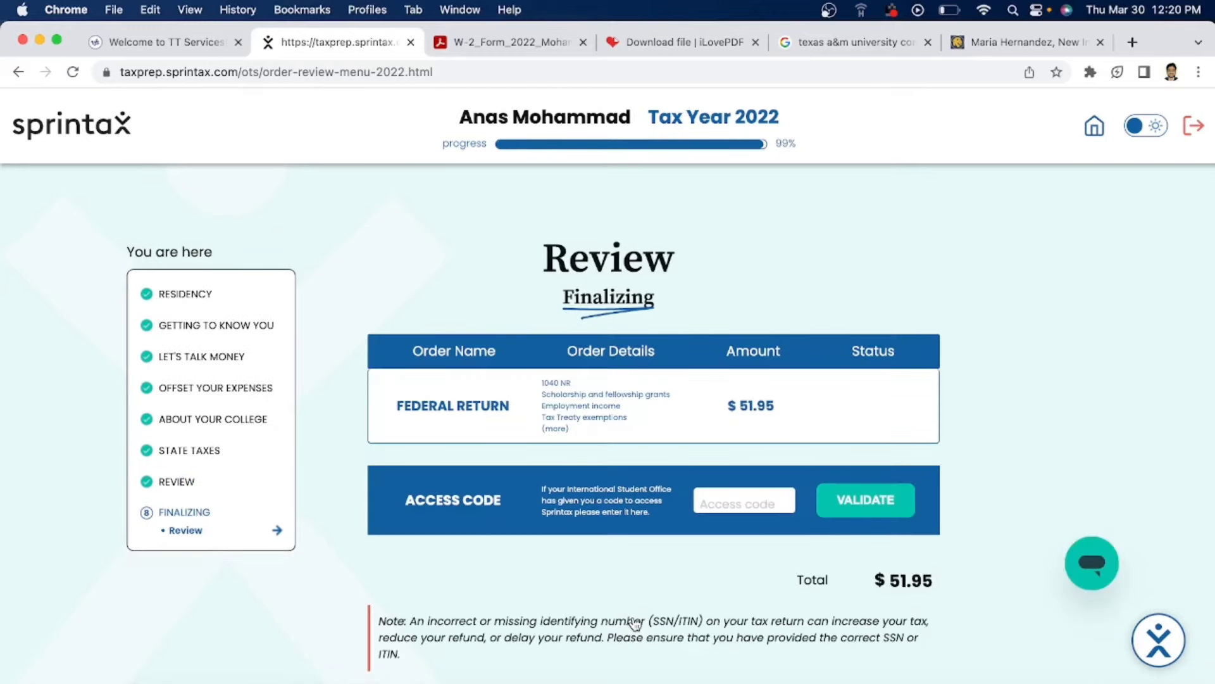
Expand the federal return's order details and examine the included items, access code section and total
scroll(635, 624, down, 2)
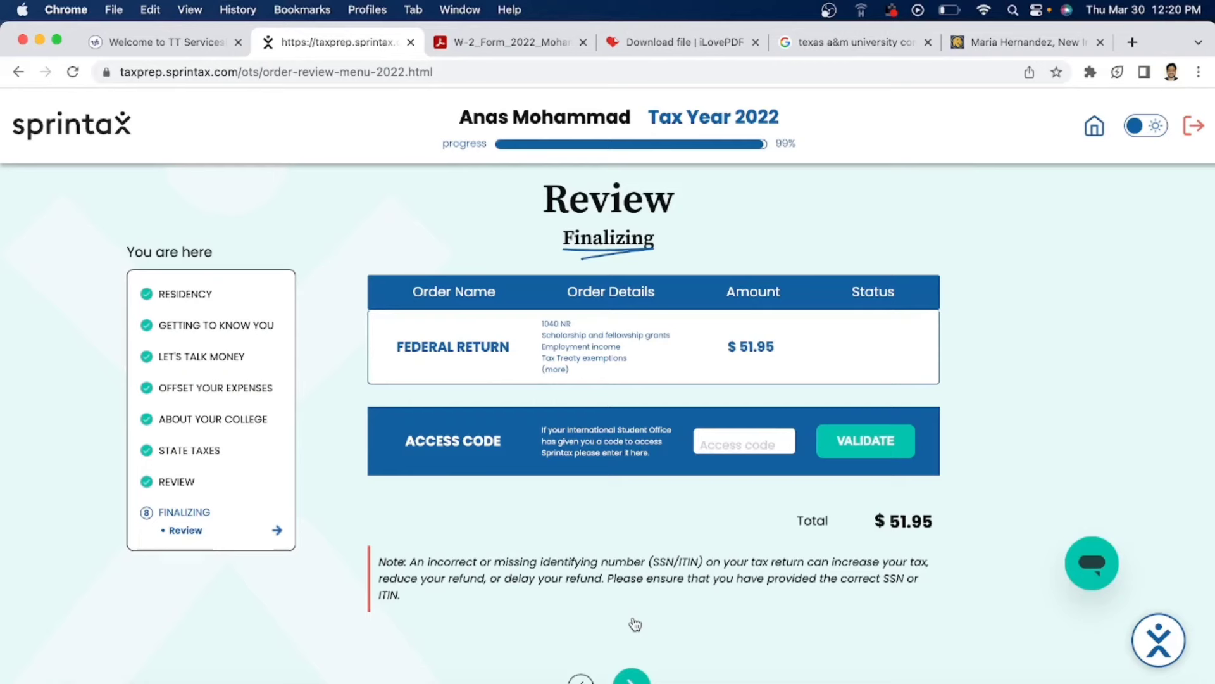
click(554, 370)
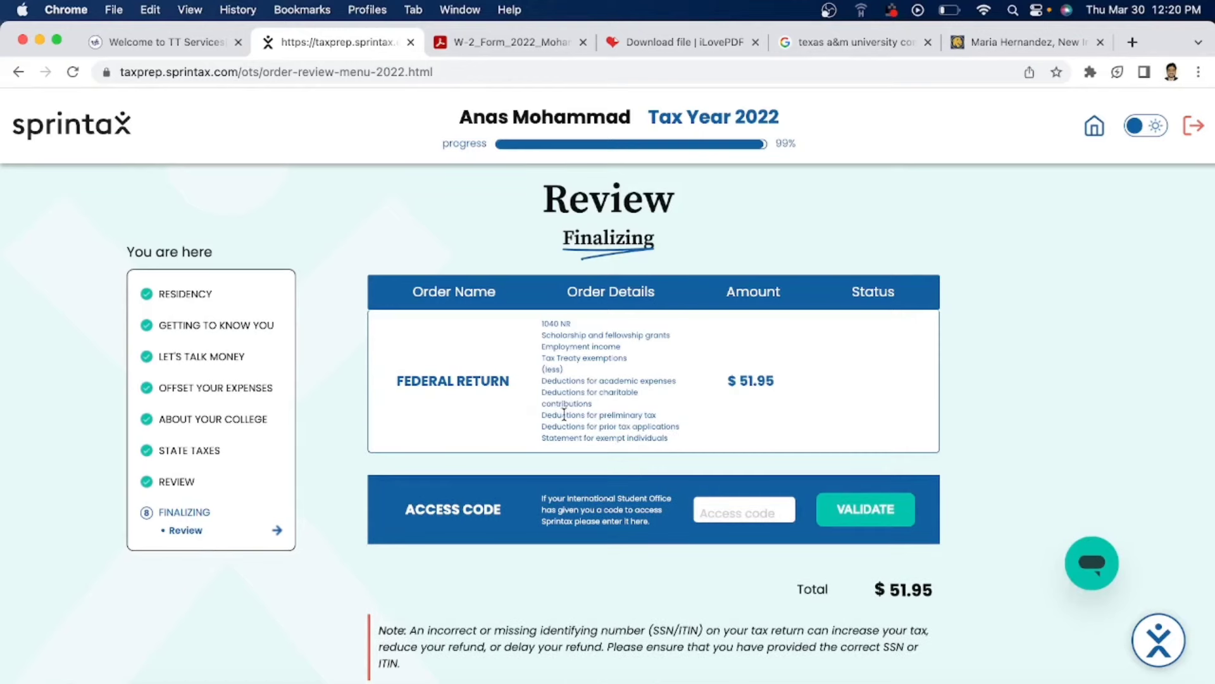
scroll(568, 435, down, 1)
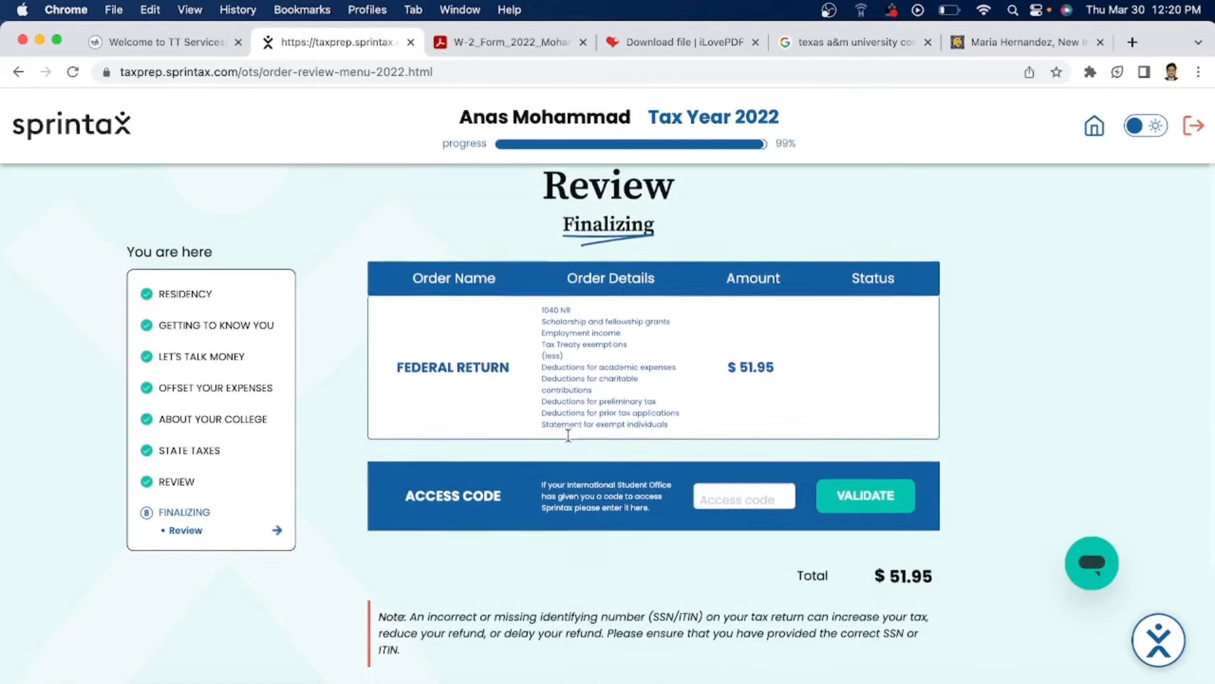
scroll(569, 438, down, 1)
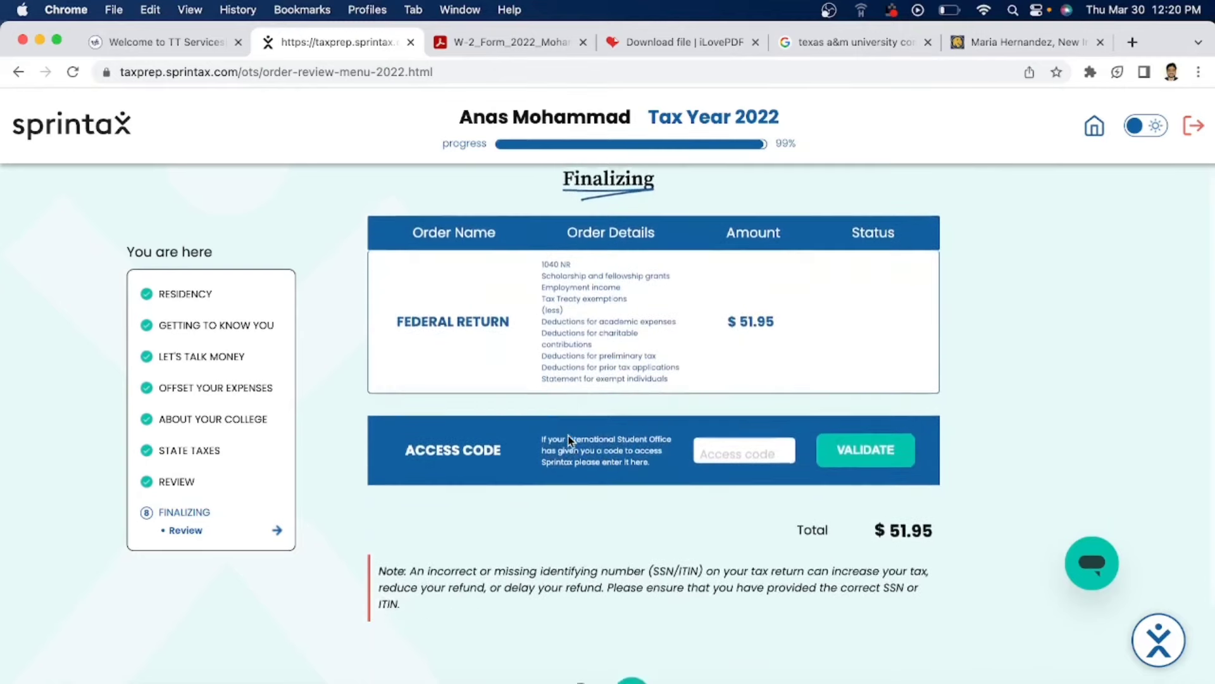
Accept the order review of the federal return and proceed to checkout for the payment
scroll(568, 435, down, 1)
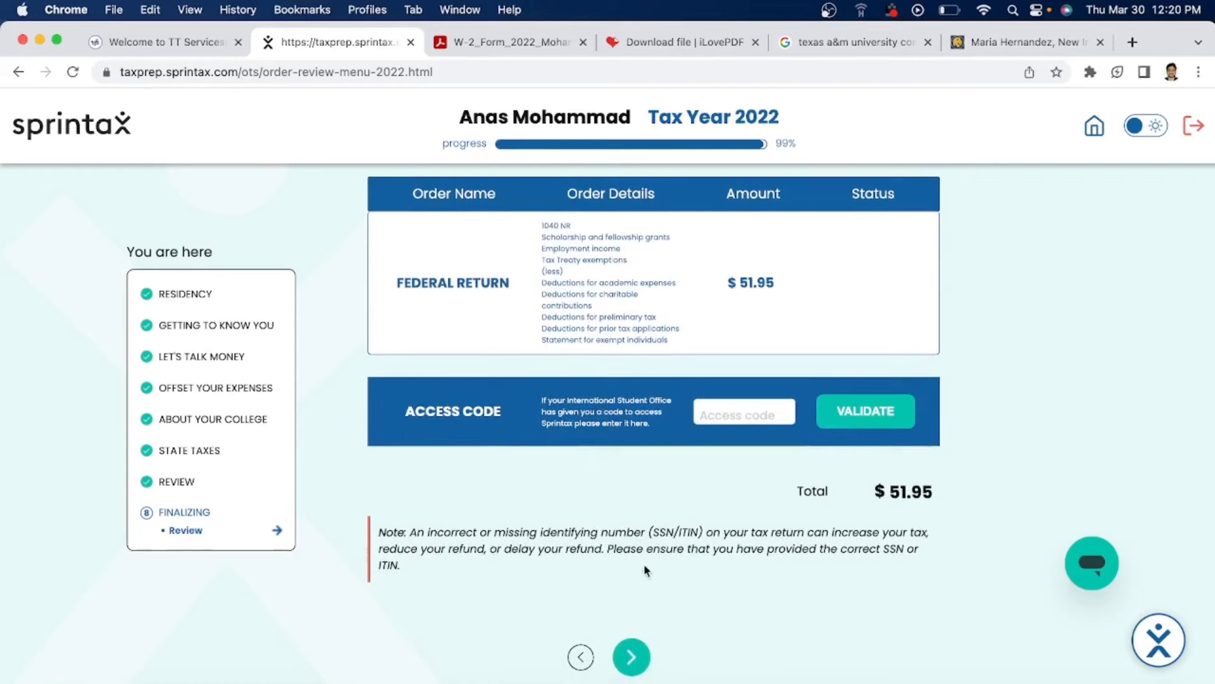
click(629, 662)
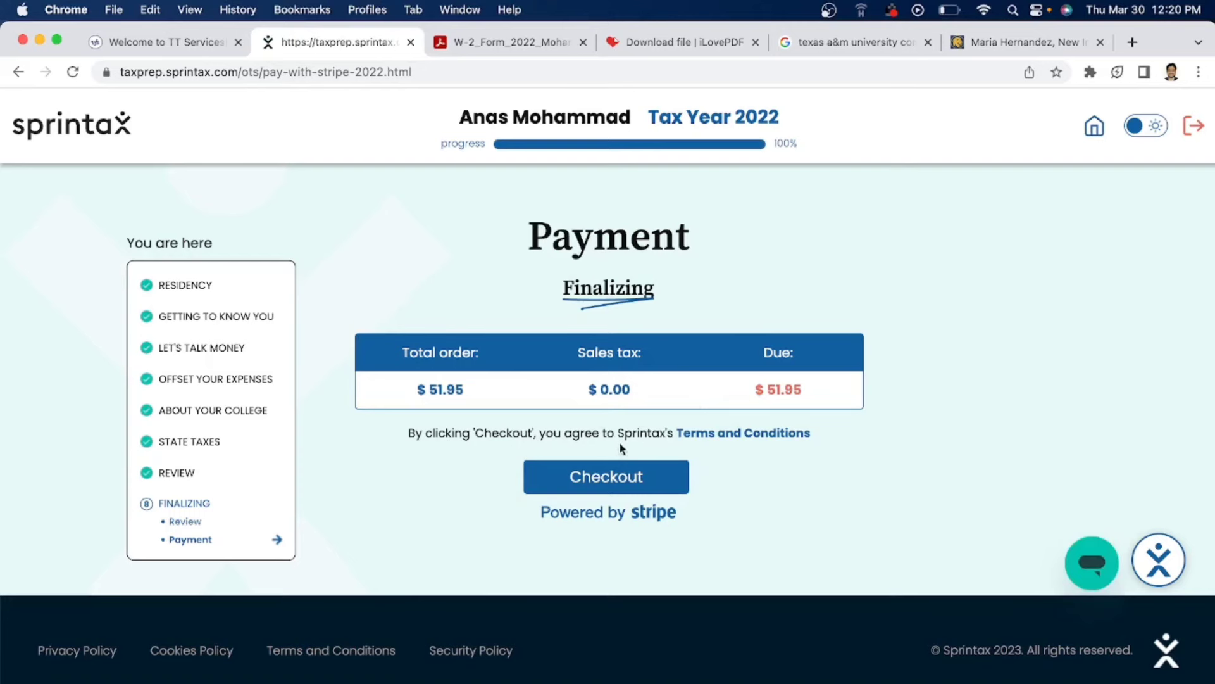
click(614, 476)
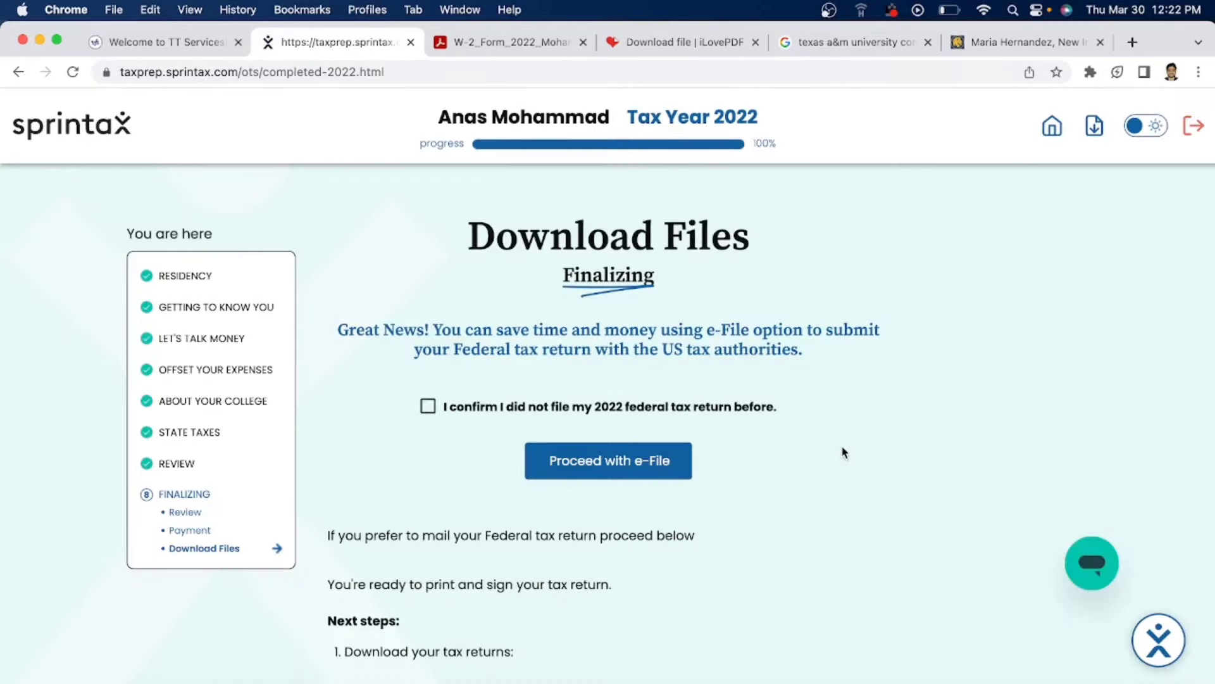
Confirm that the 2022 federal tax return was not filed before and download the Federal Tax Return file
click(428, 409)
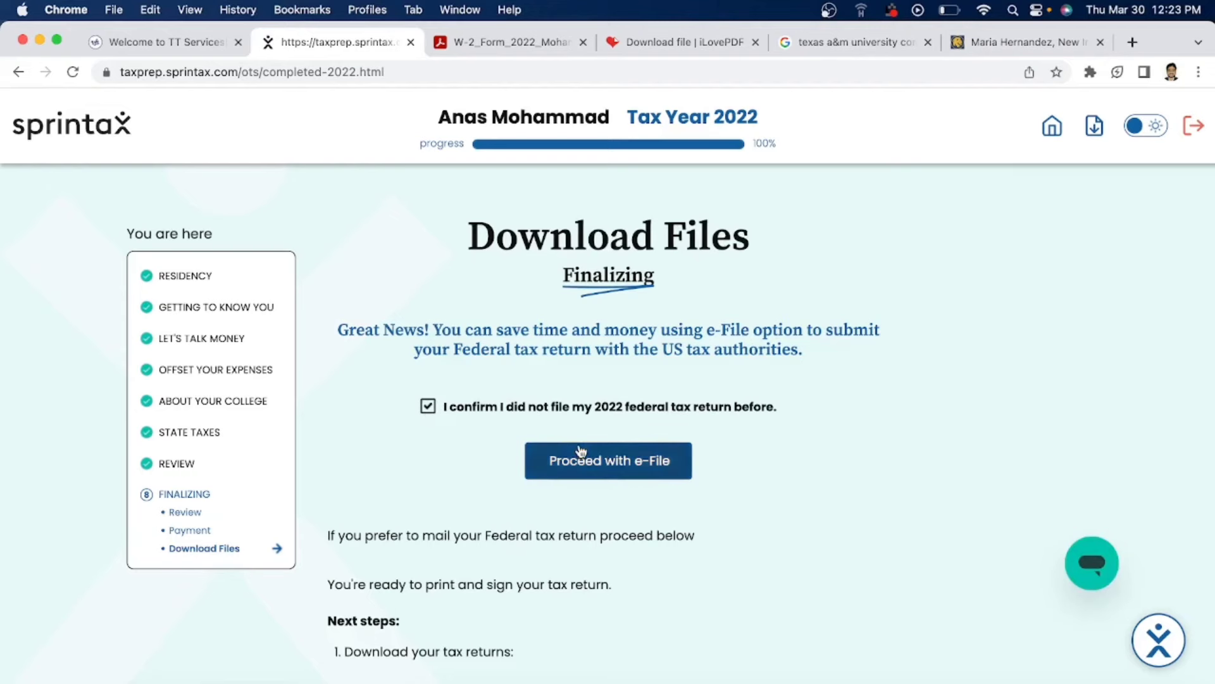
scroll(577, 453, down, 3)
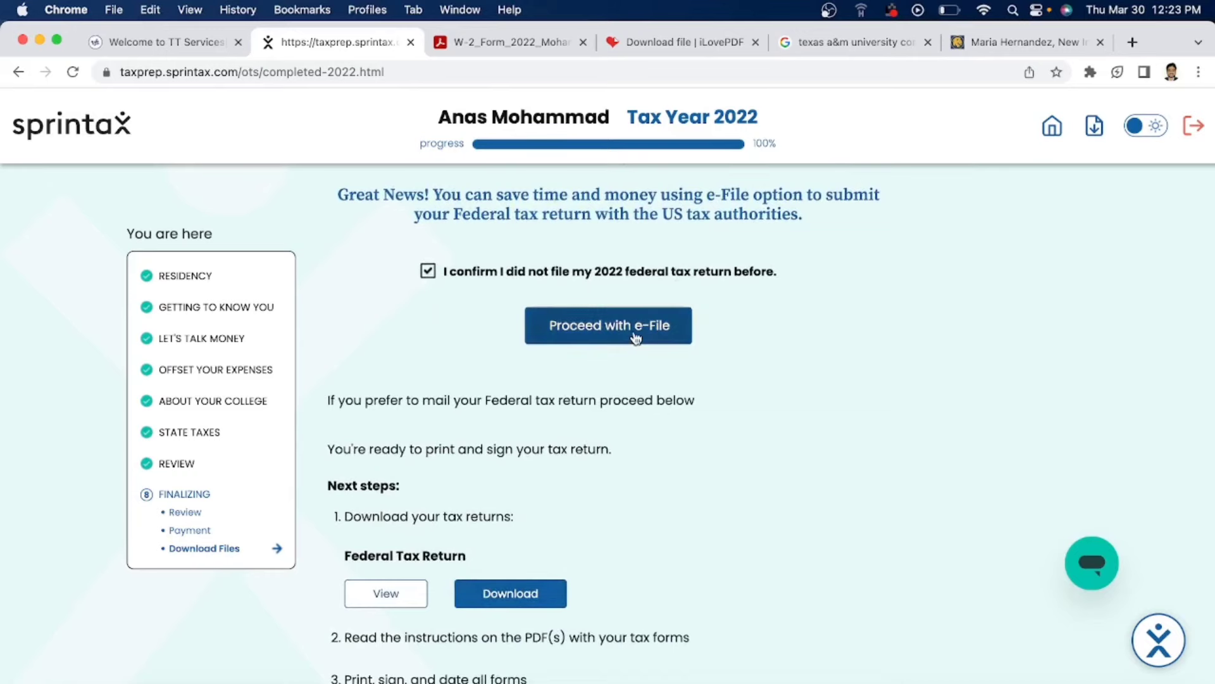
click(491, 330)
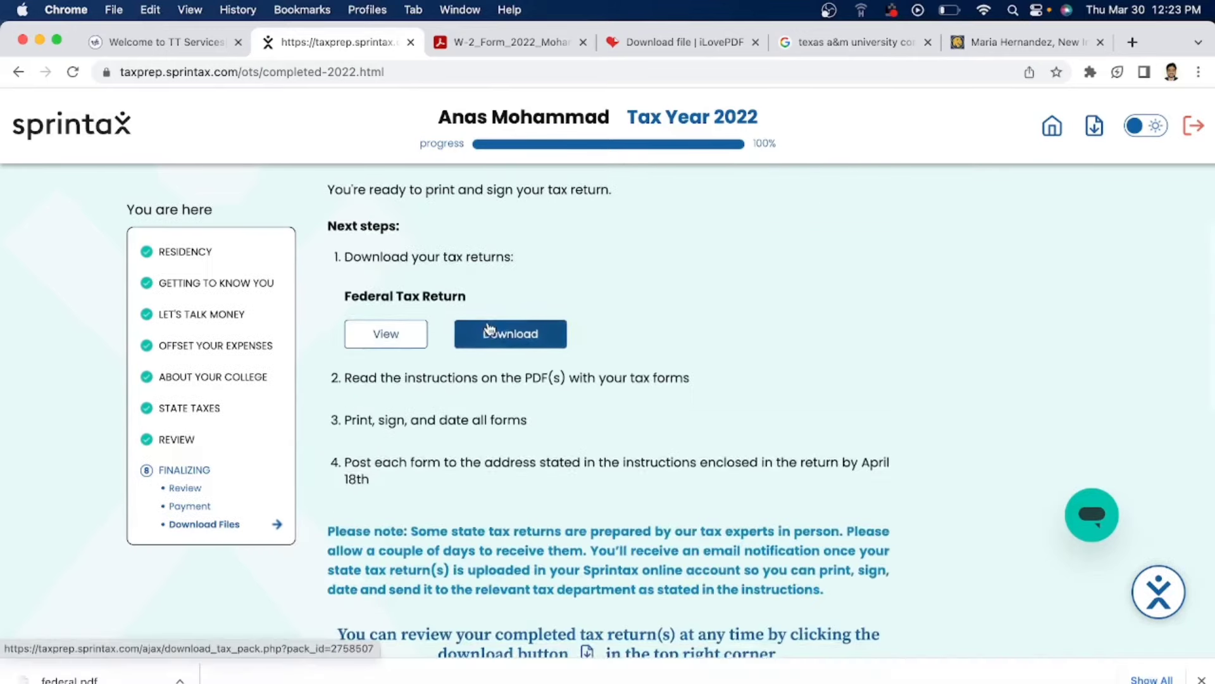
Read the print-and-mail instructions for the return and proceed with e-File instead
scroll(488, 329, down, 5)
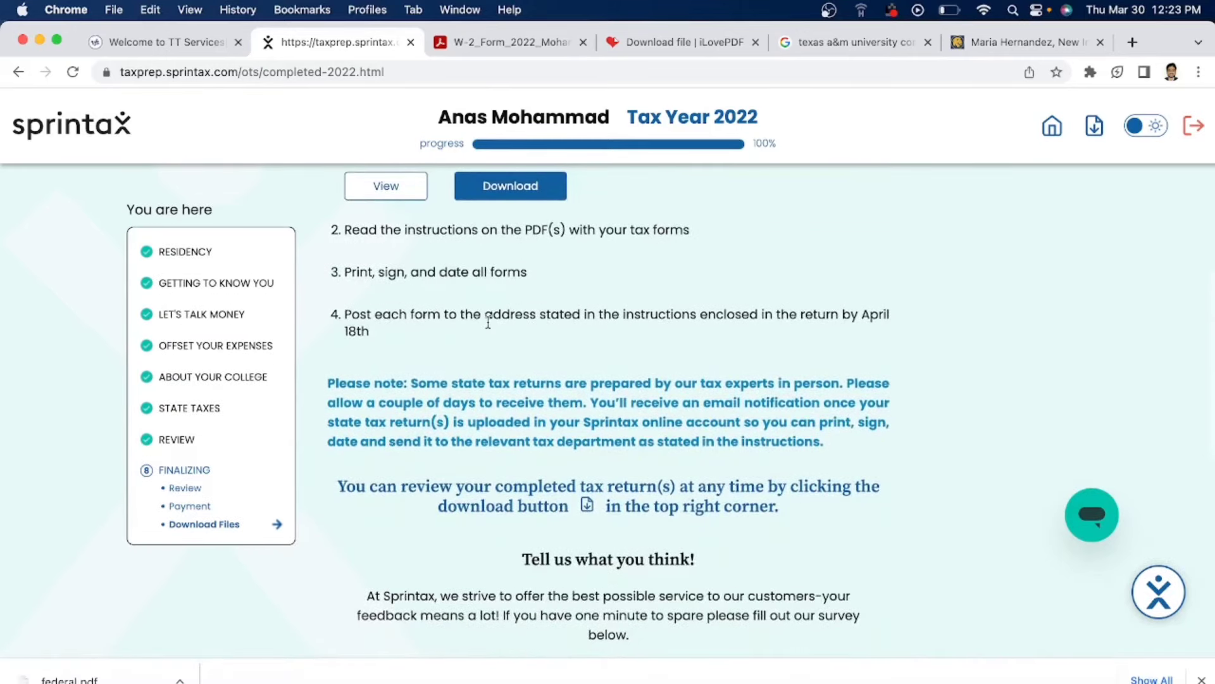
scroll(488, 323, down, 6)
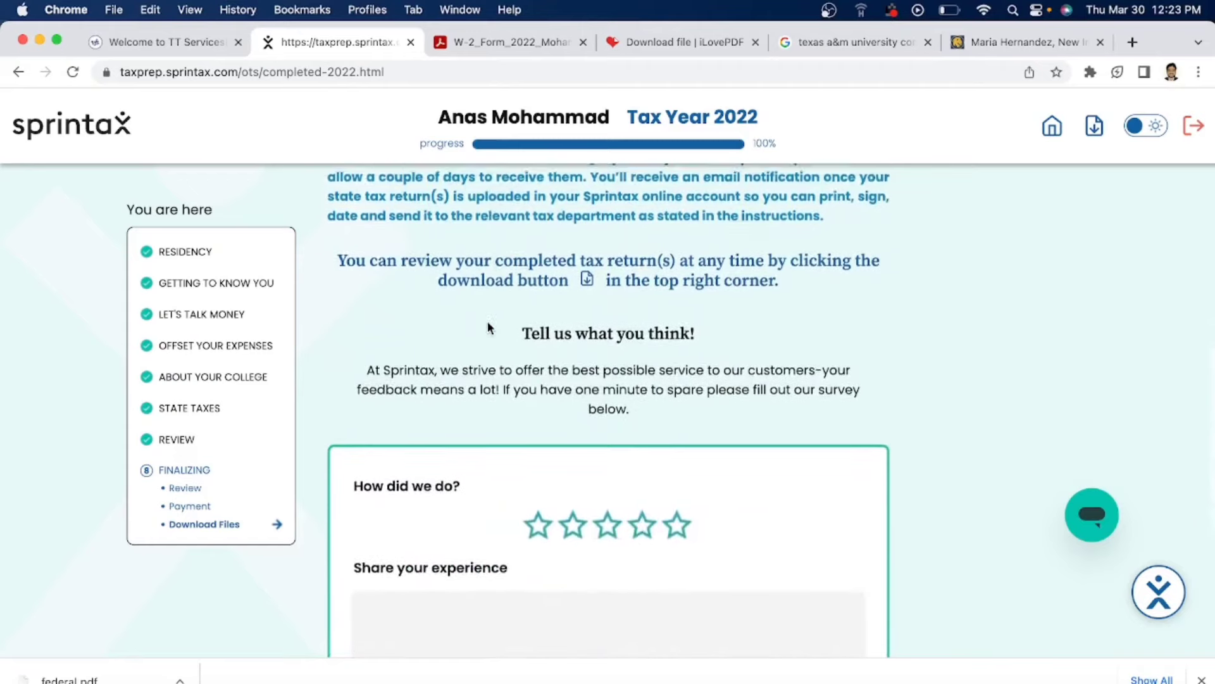
scroll(488, 326, up, 1)
scroll(488, 321, up, 10)
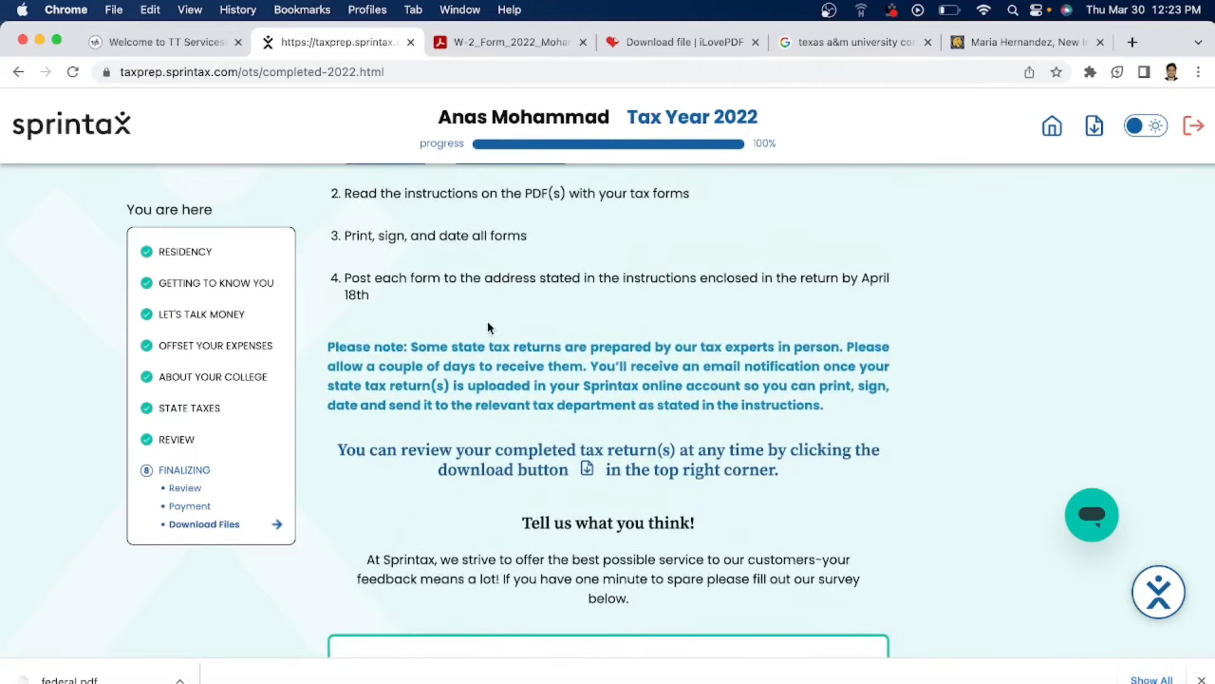
scroll(487, 321, down, 1)
click(632, 458)
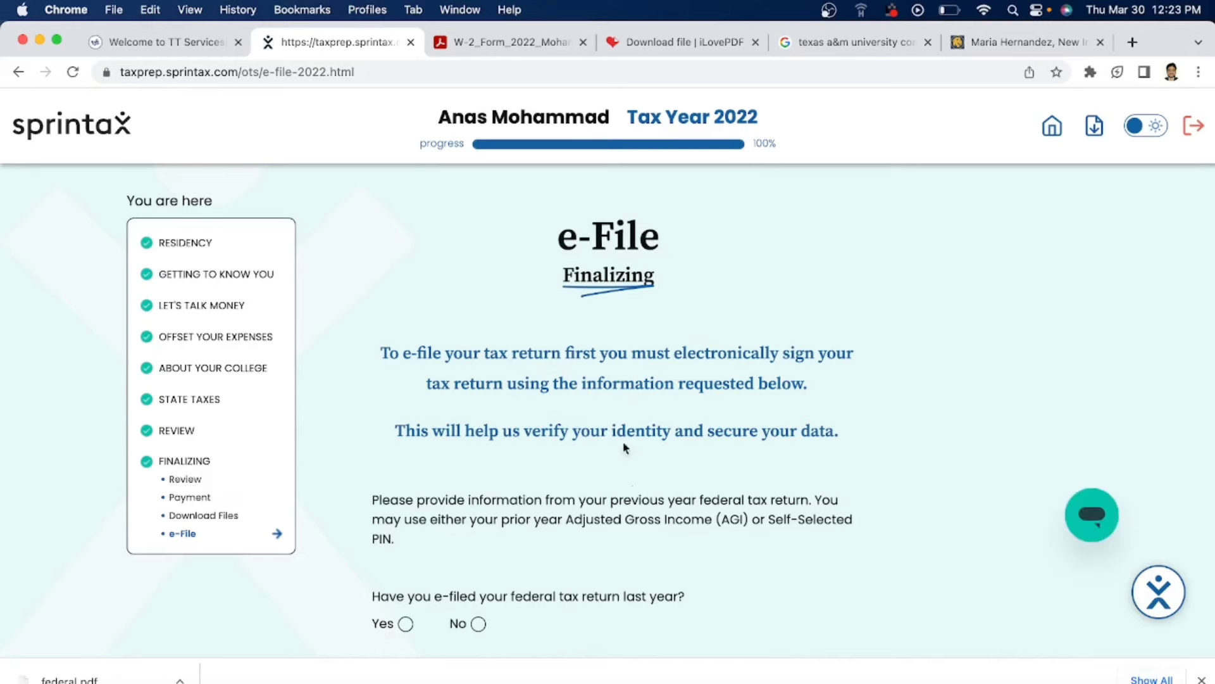
Answer No to having e-filed last year's federal return and enter 0 as the AGI from the last processed return
scroll(579, 364, down, 3)
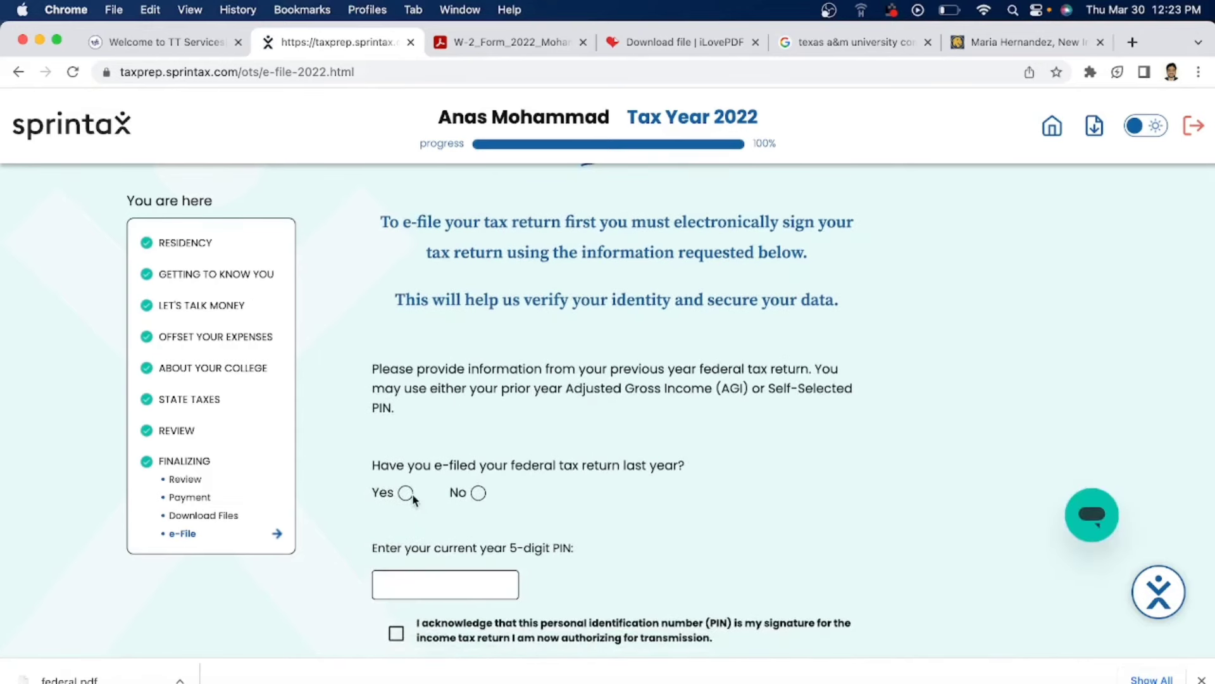
click(478, 492)
scroll(476, 497, down, 3)
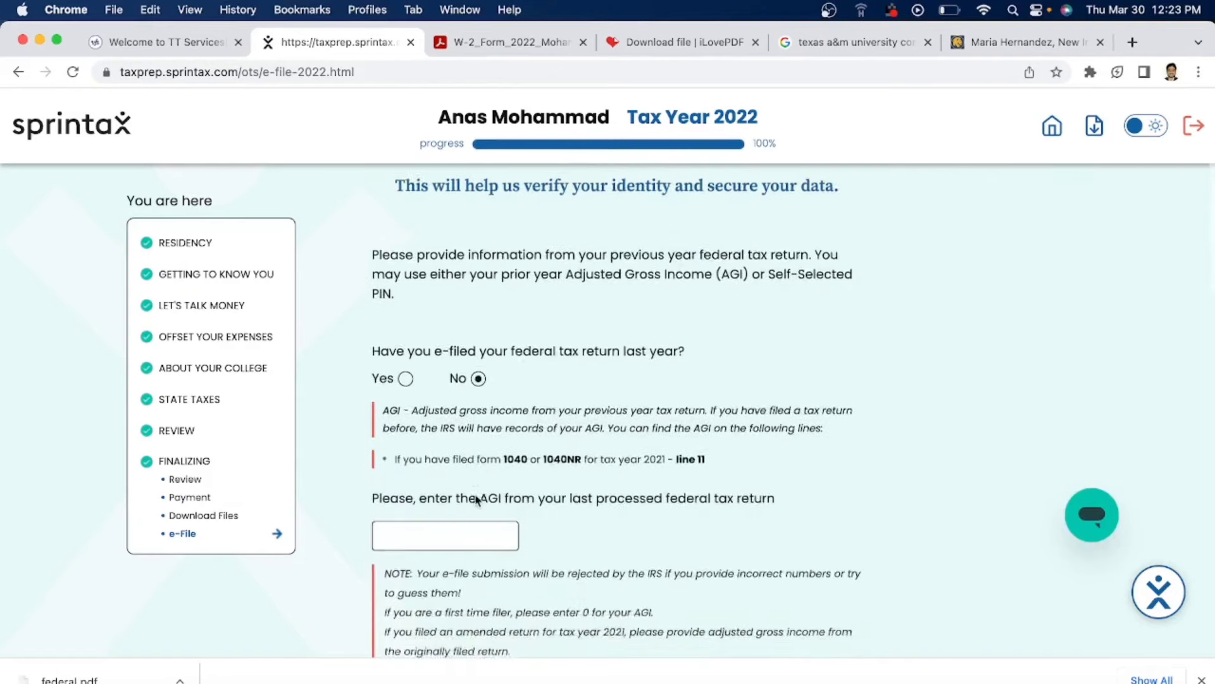
scroll(475, 493, down, 2)
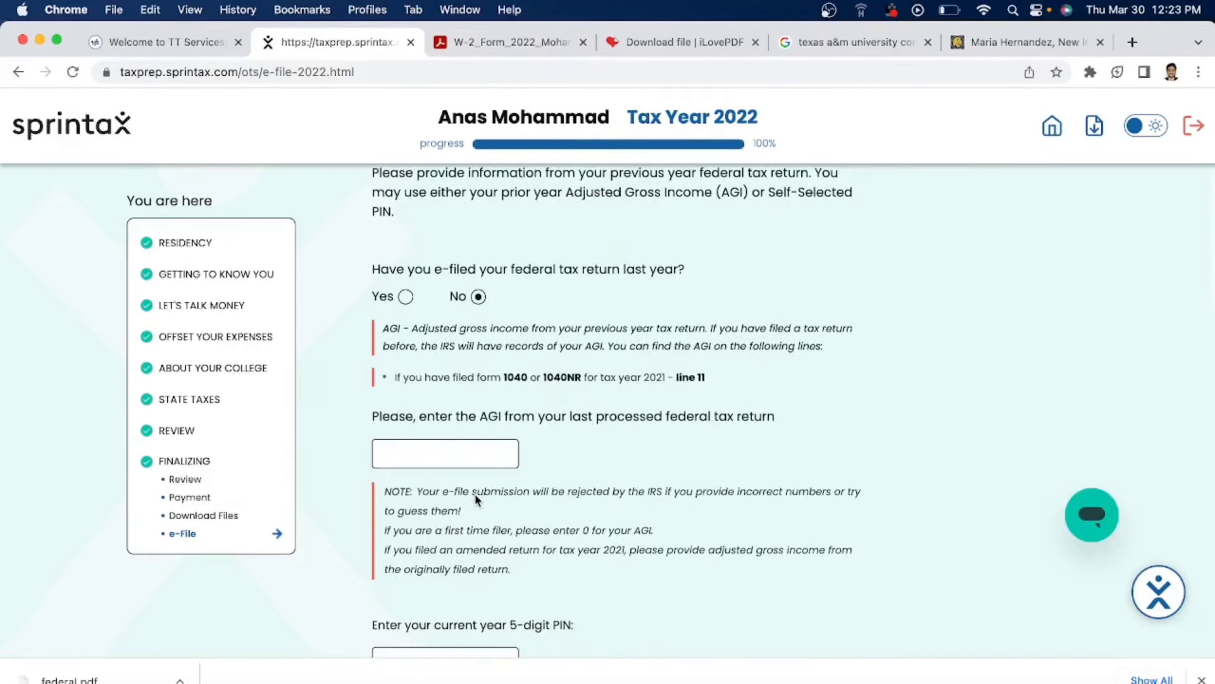
scroll(476, 499, down, 1)
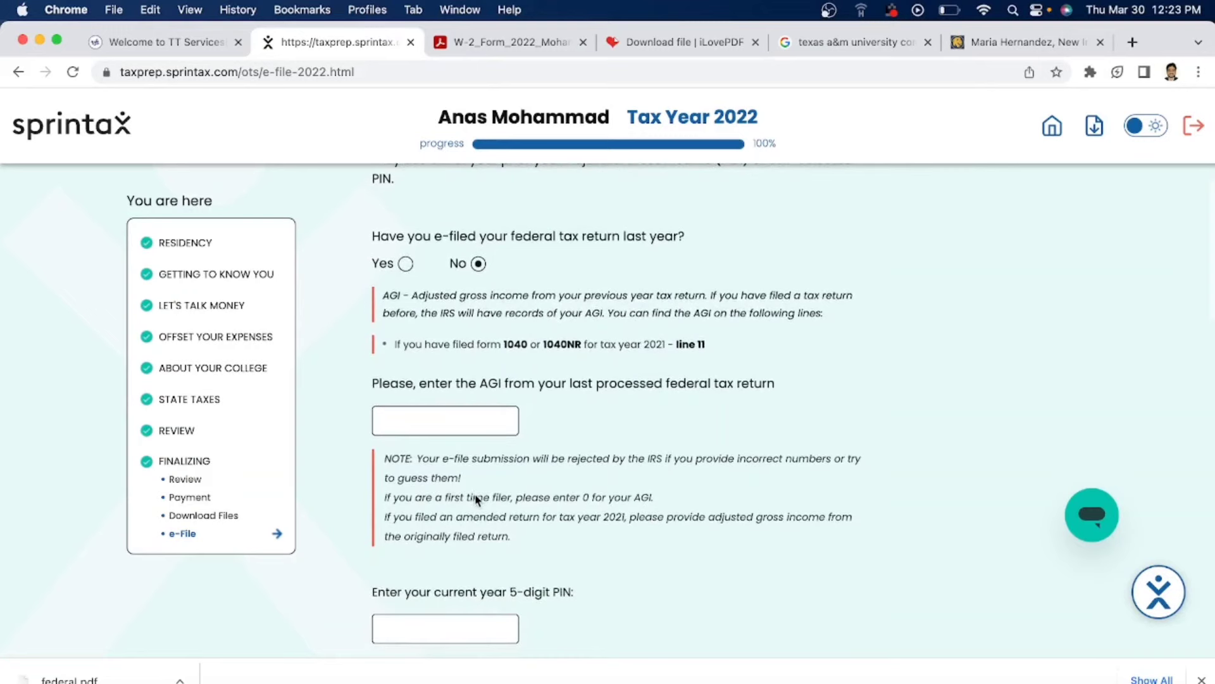
scroll(476, 500, down, 1)
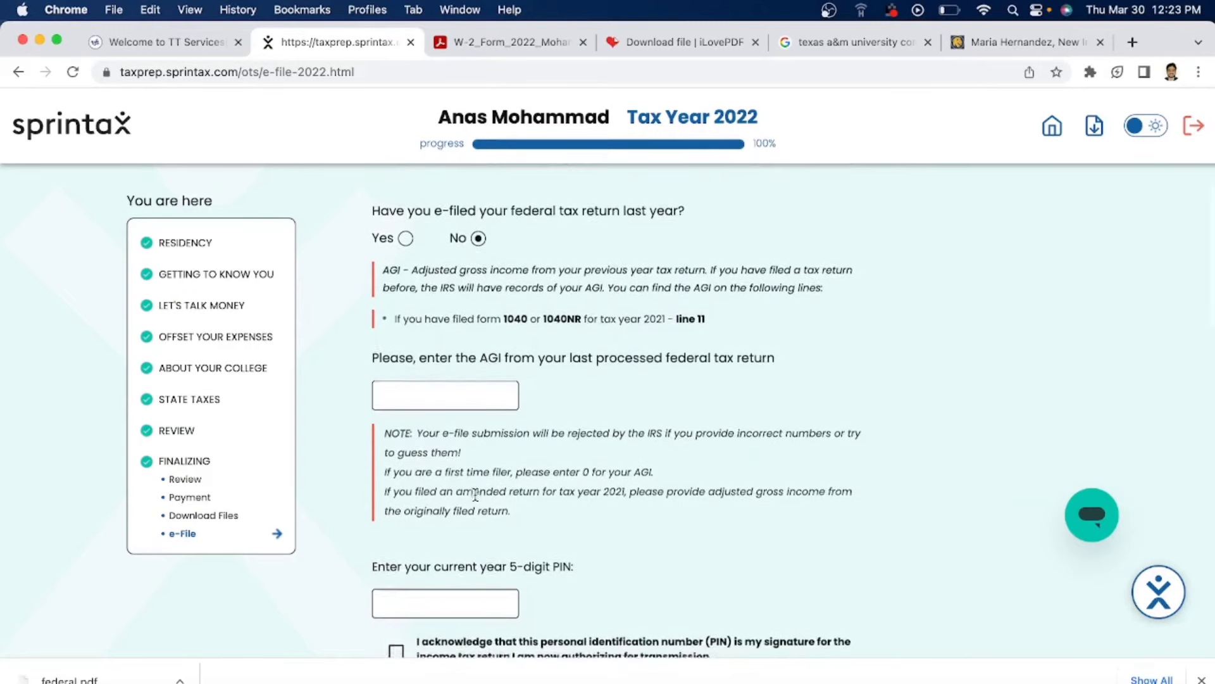
scroll(474, 494, down, 1)
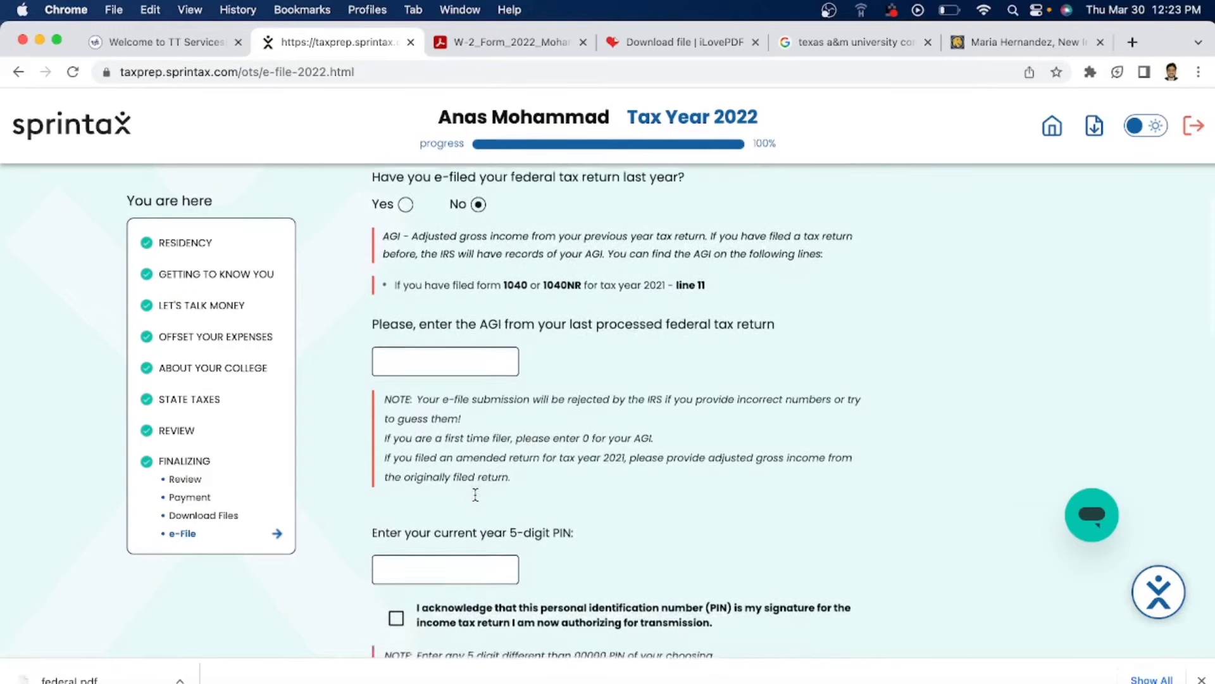
scroll(476, 501, down, 1)
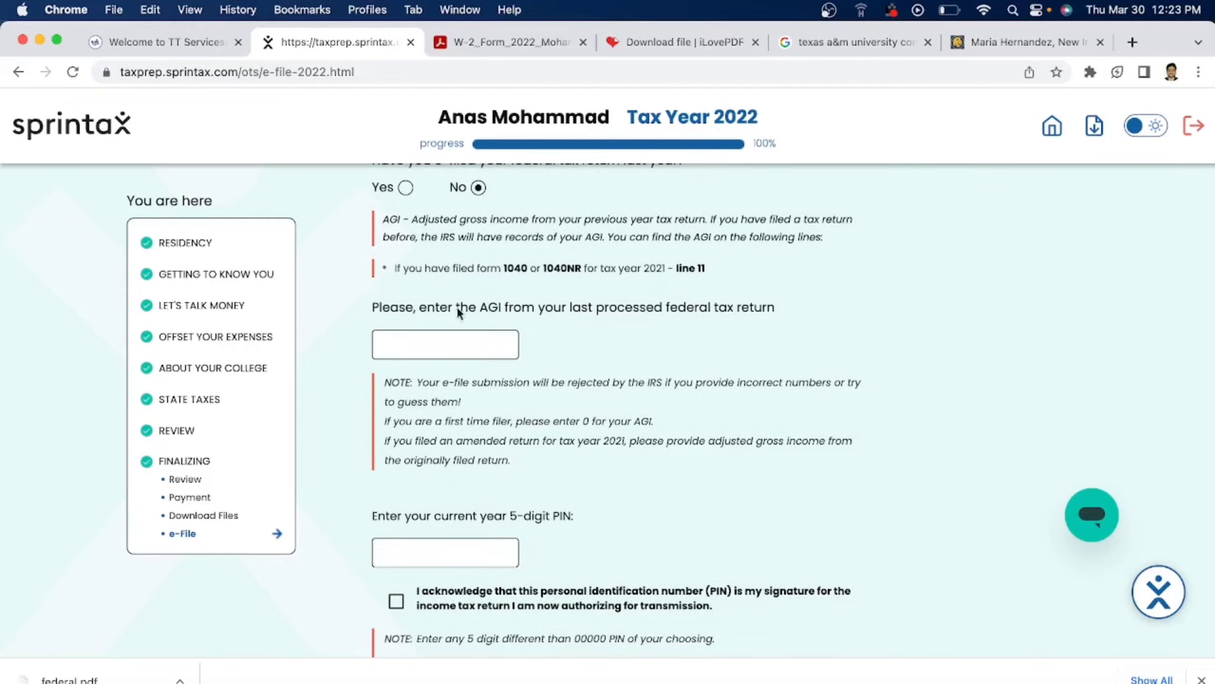
text(0)
Fill in the current year 5-digit PIN and answer No to having received an Identity Protection PIN for 2022
scroll(479, 425, down, 5)
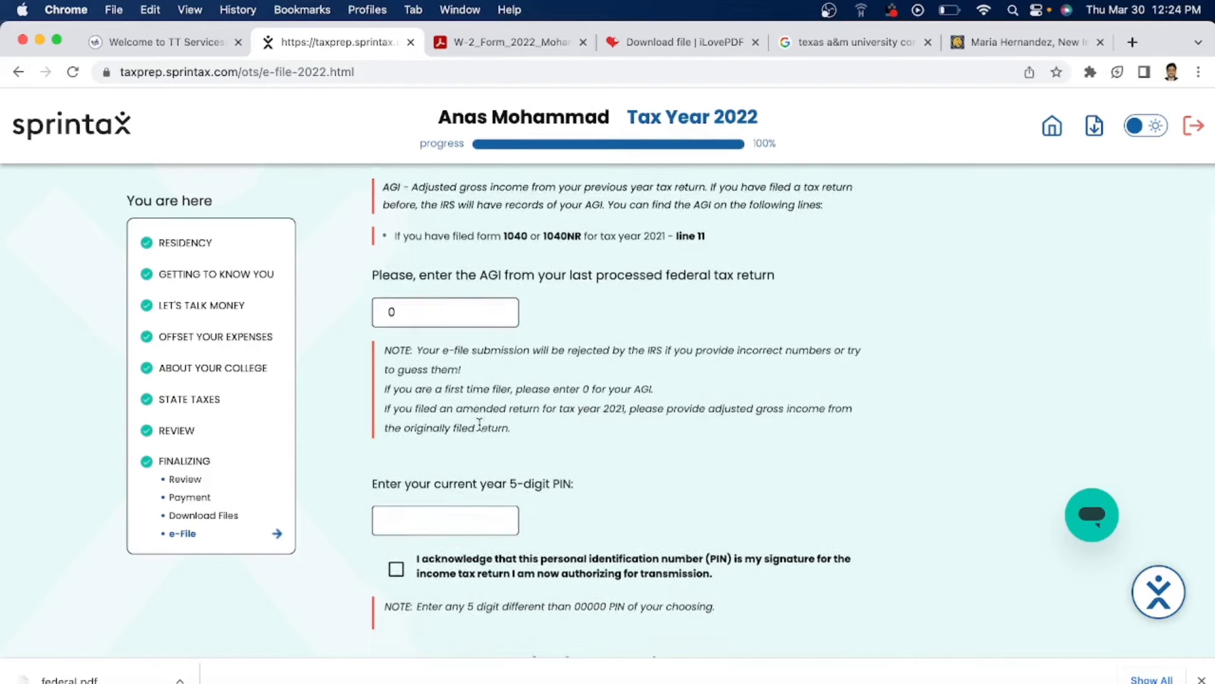
click(475, 417)
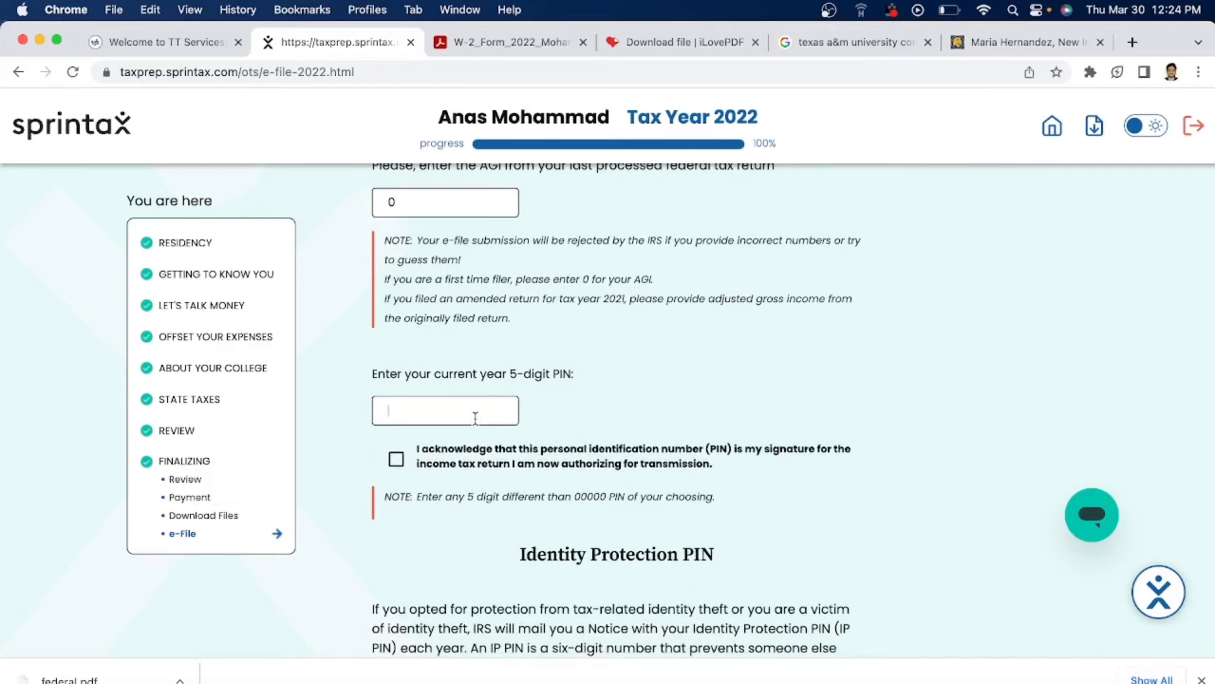
scroll(475, 417, down, 1)
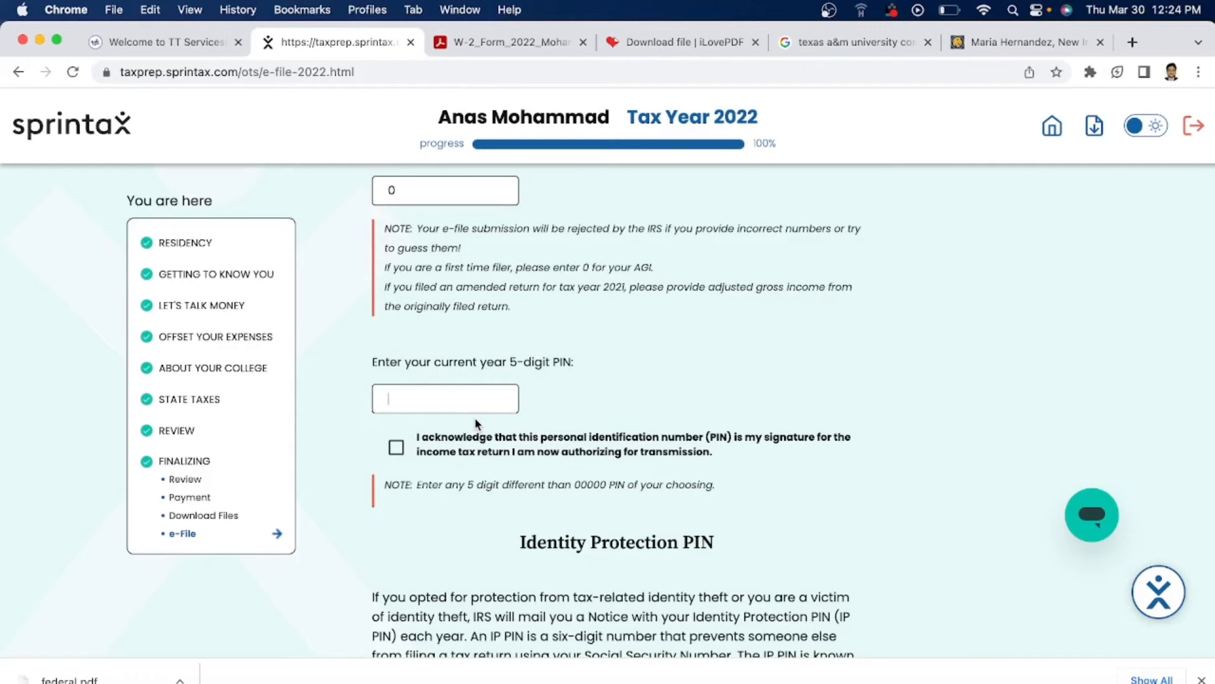
scroll(474, 416, down, 8)
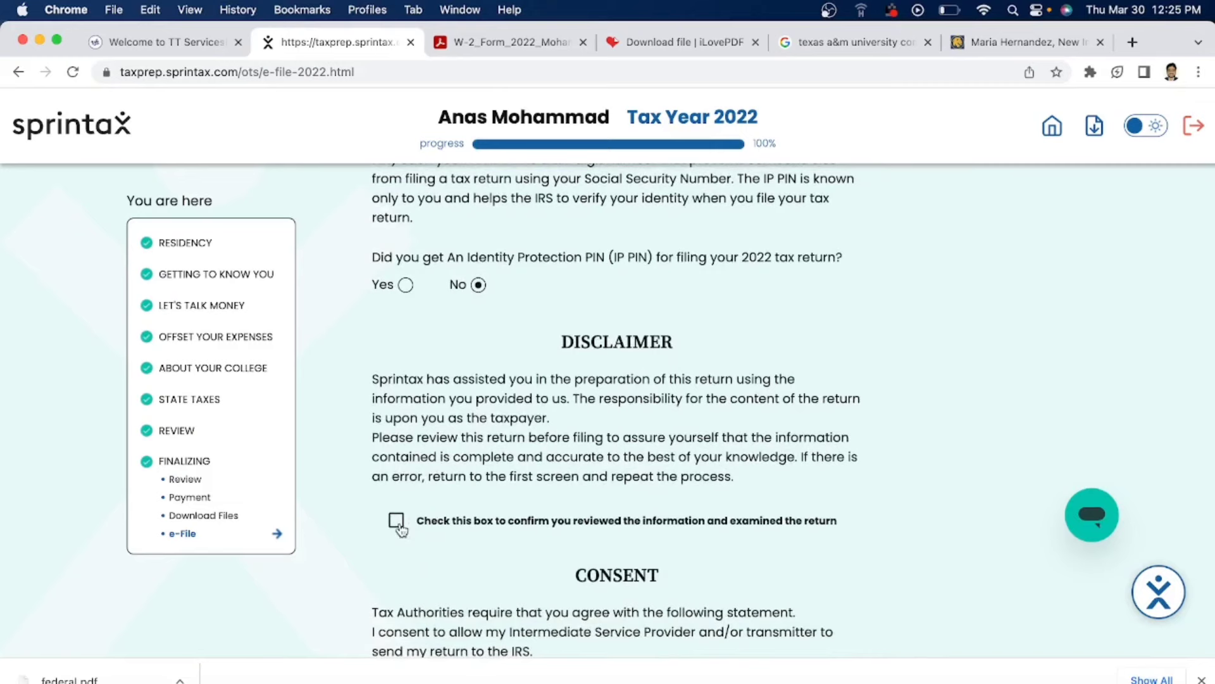
Confirm the return was reviewed, agree to the consent statements, confirm the Social Security Number check and submit the e-file
click(396, 521)
scroll(470, 503, down, 1)
scroll(470, 503, down, 3)
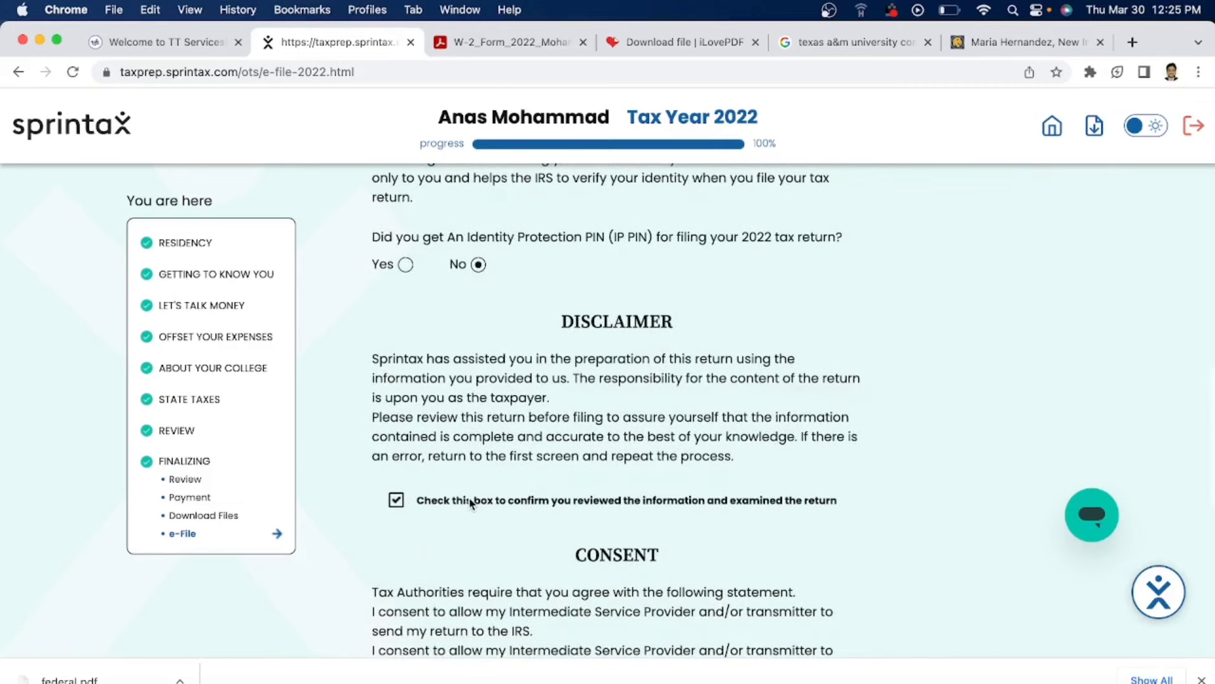
scroll(471, 504, down, 1)
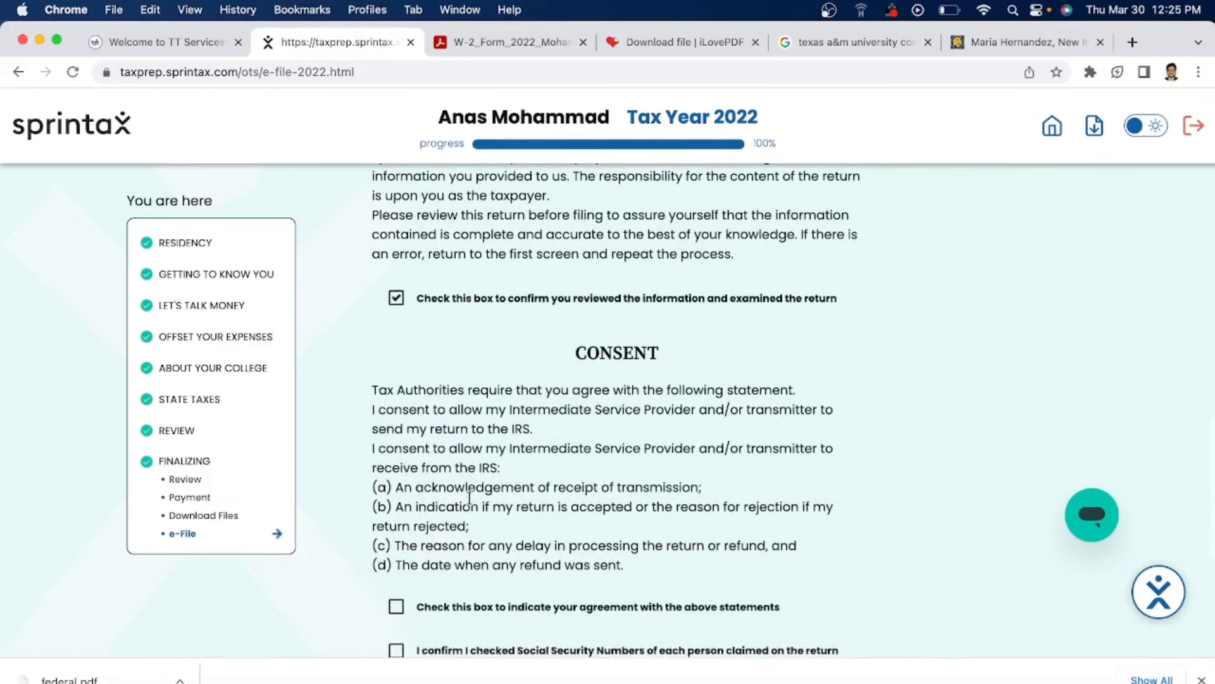
click(410, 607)
scroll(456, 594, down, 2)
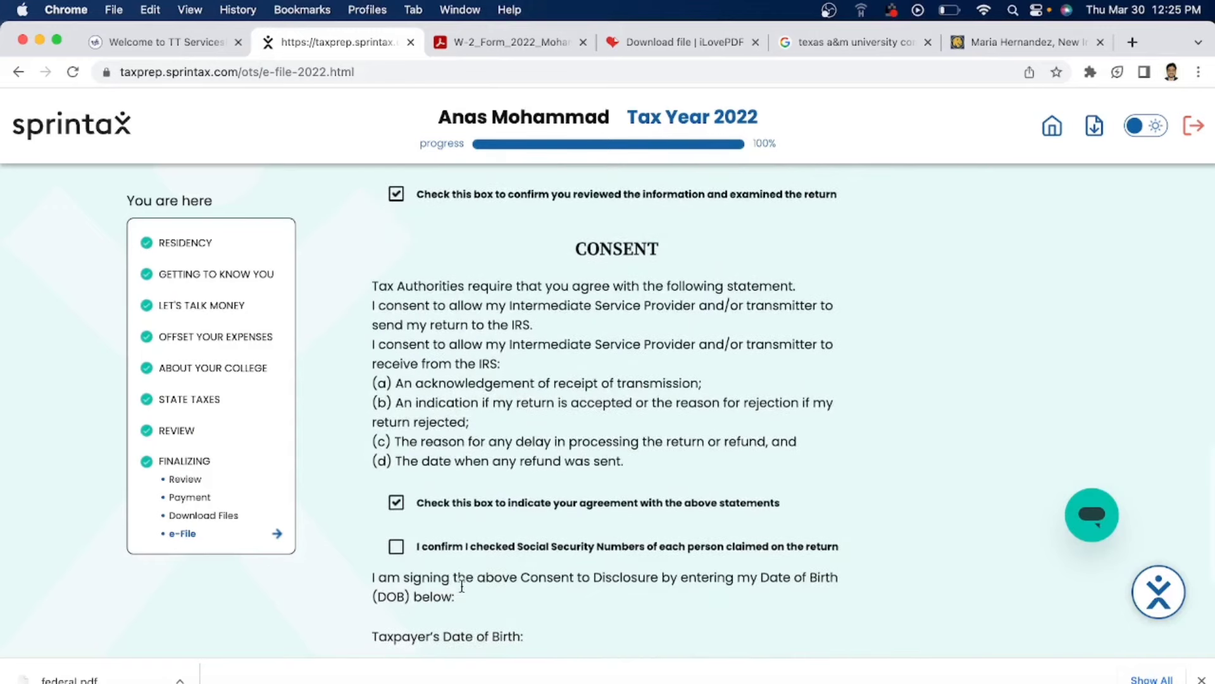
click(396, 546)
scroll(484, 538, down, 1)
scroll(483, 528, down, 3)
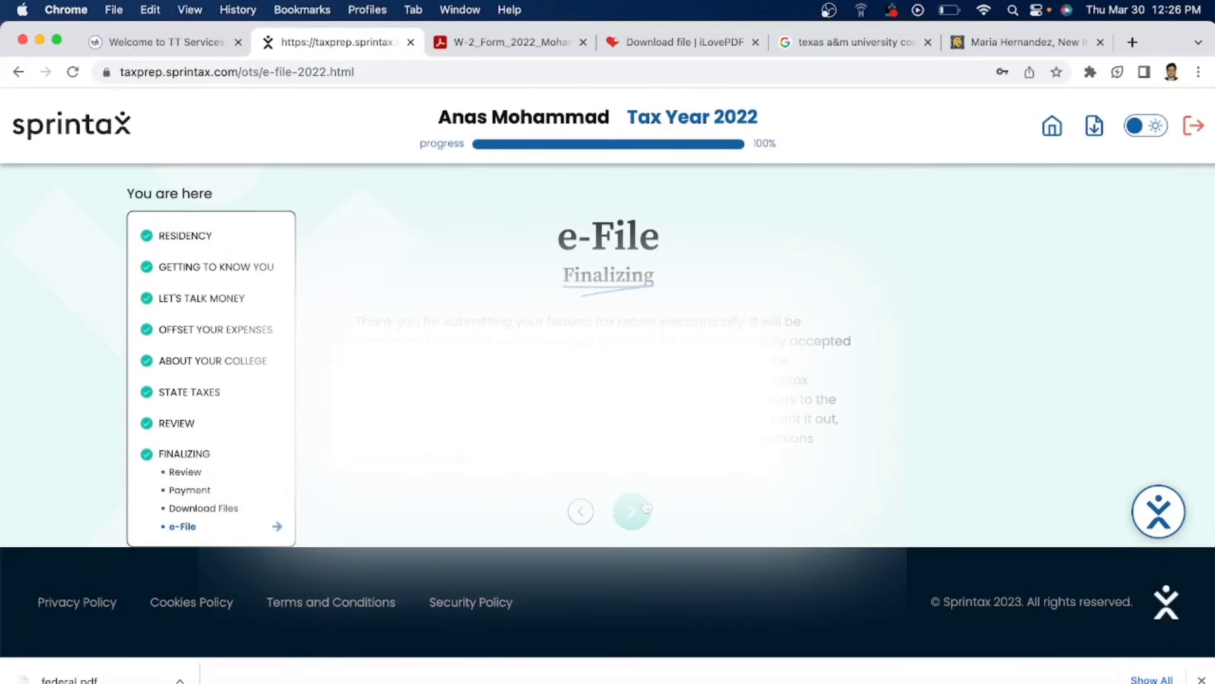
Read the e-file submission notice, and go to the home page to bring up the list of downloadable tax forms
double_click(585, 274)
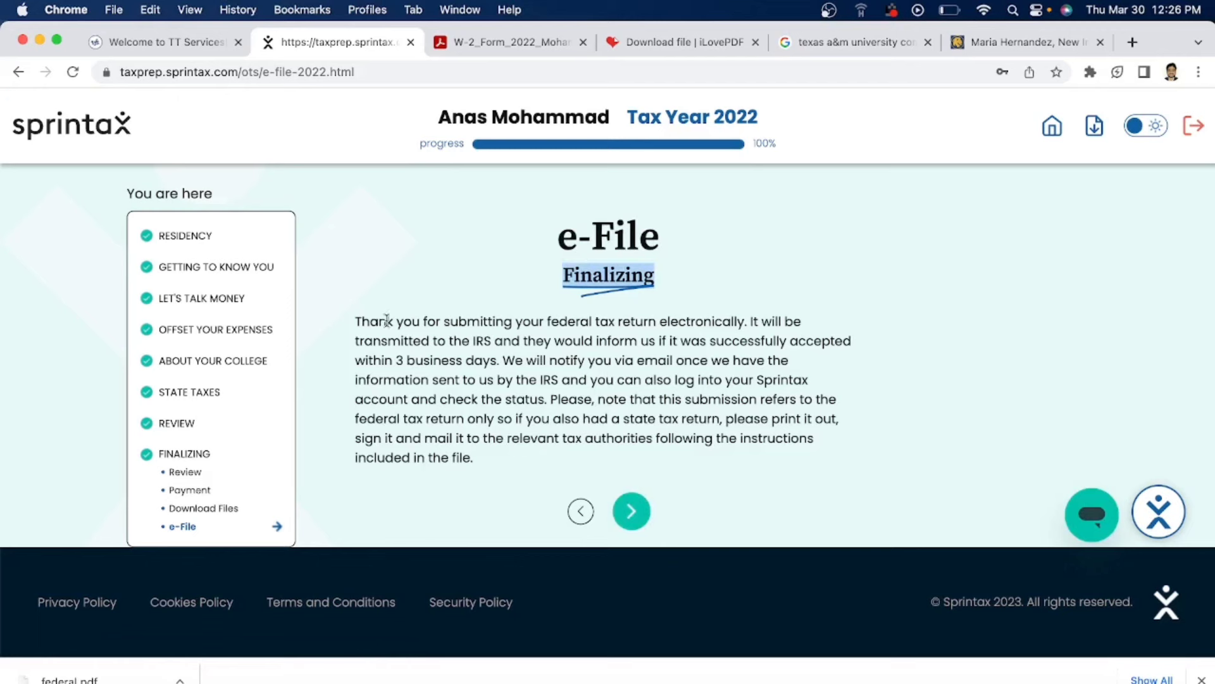
triple_click(355, 321)
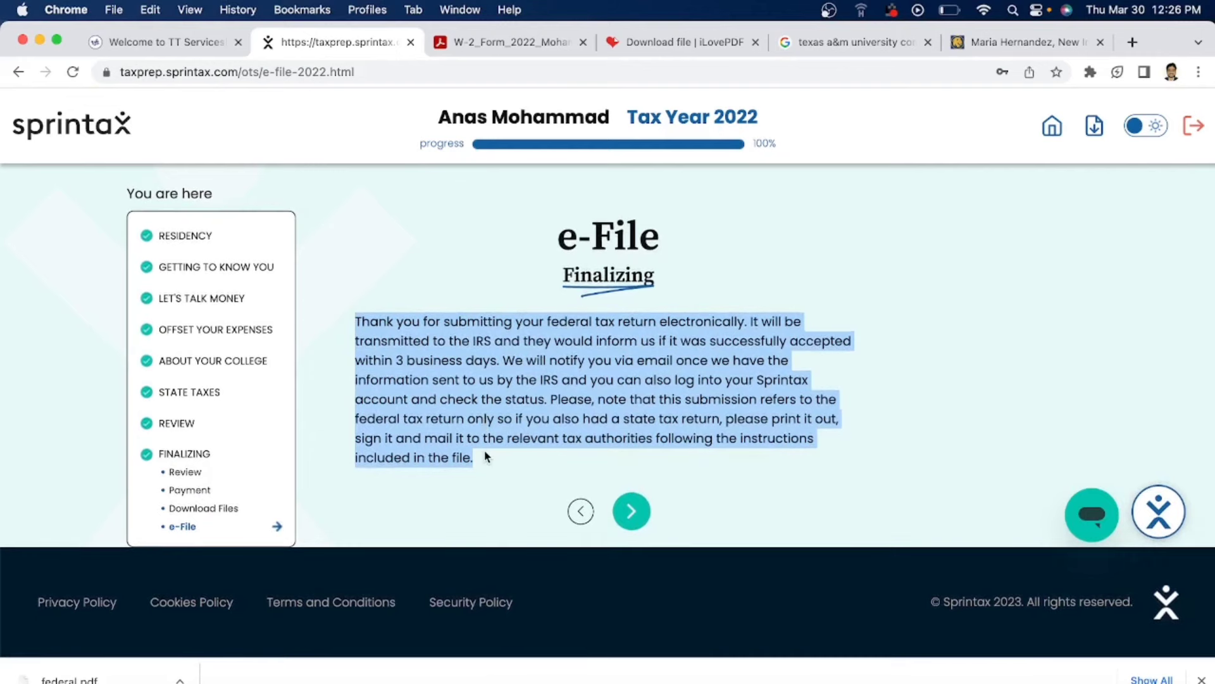
click(1052, 125)
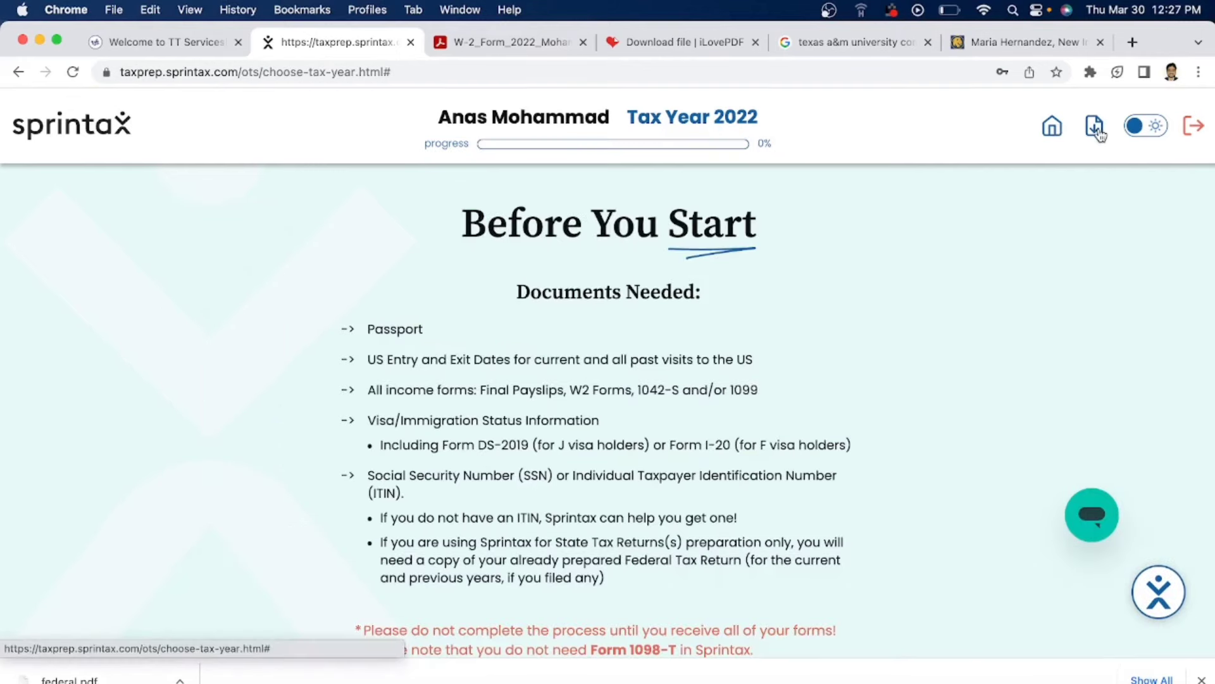
click(1097, 127)
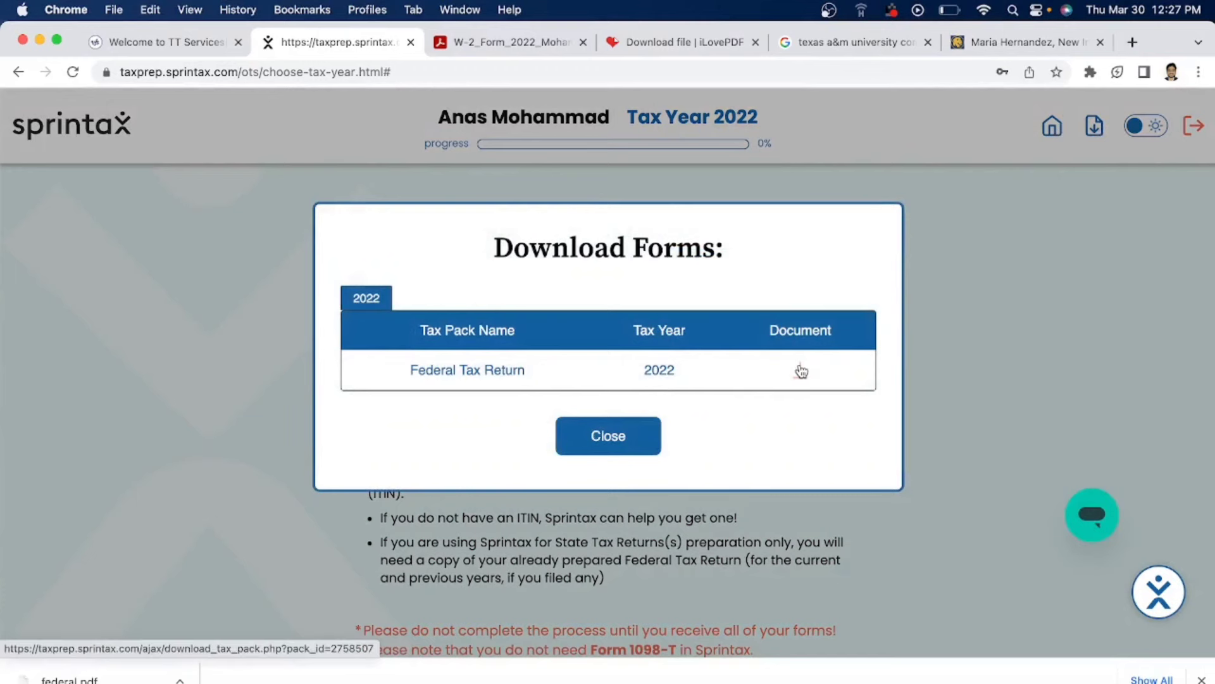
Open the downloaded federal.pdf and read its tax summary, mailing addresses and refund timing instructions
click(95, 677)
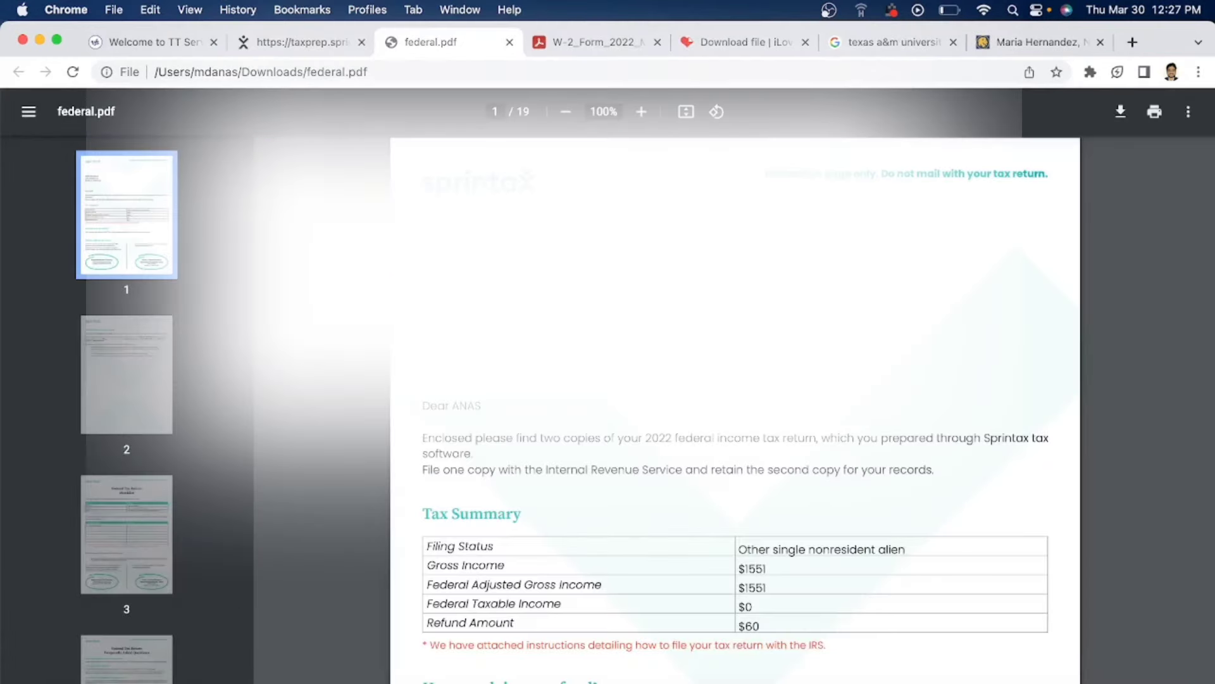
scroll(734, 412, down, 2)
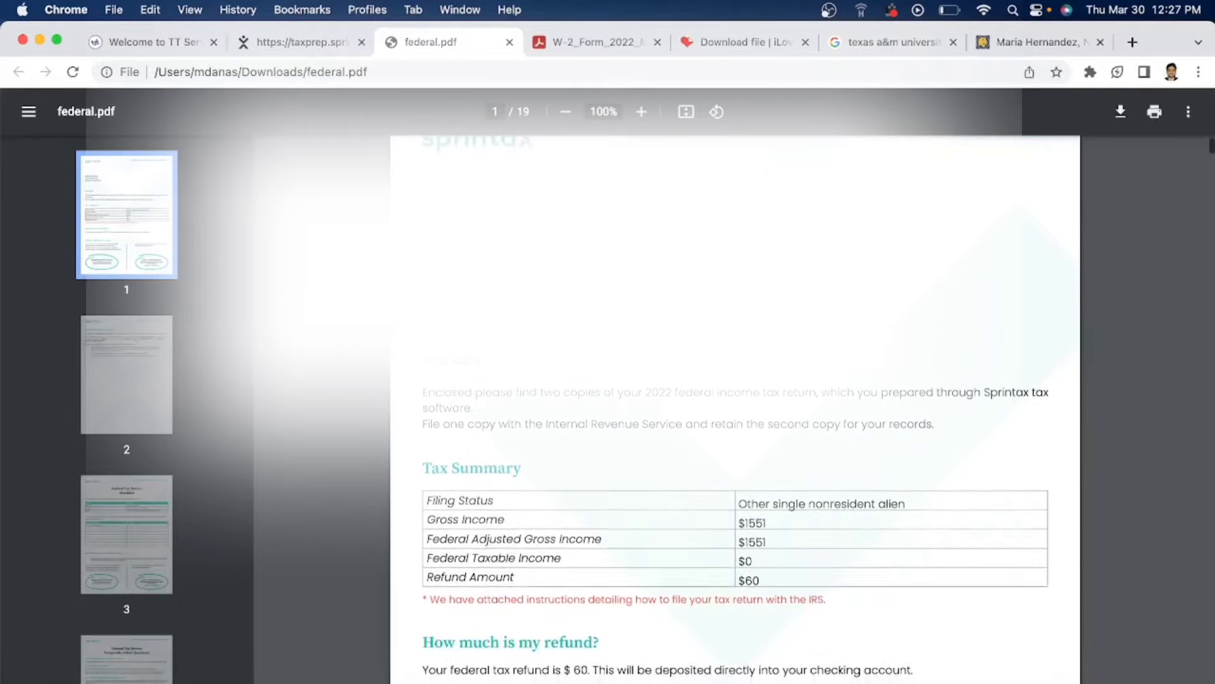
scroll(734, 411, down, 10)
scroll(734, 411, down, 4)
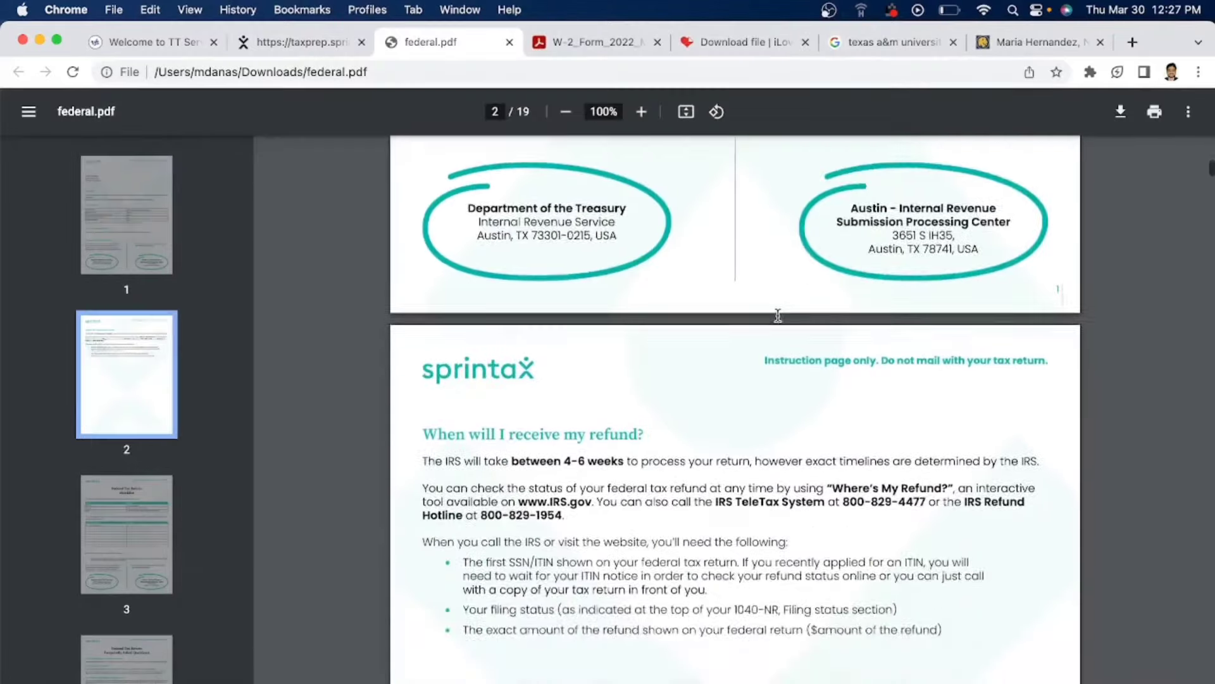